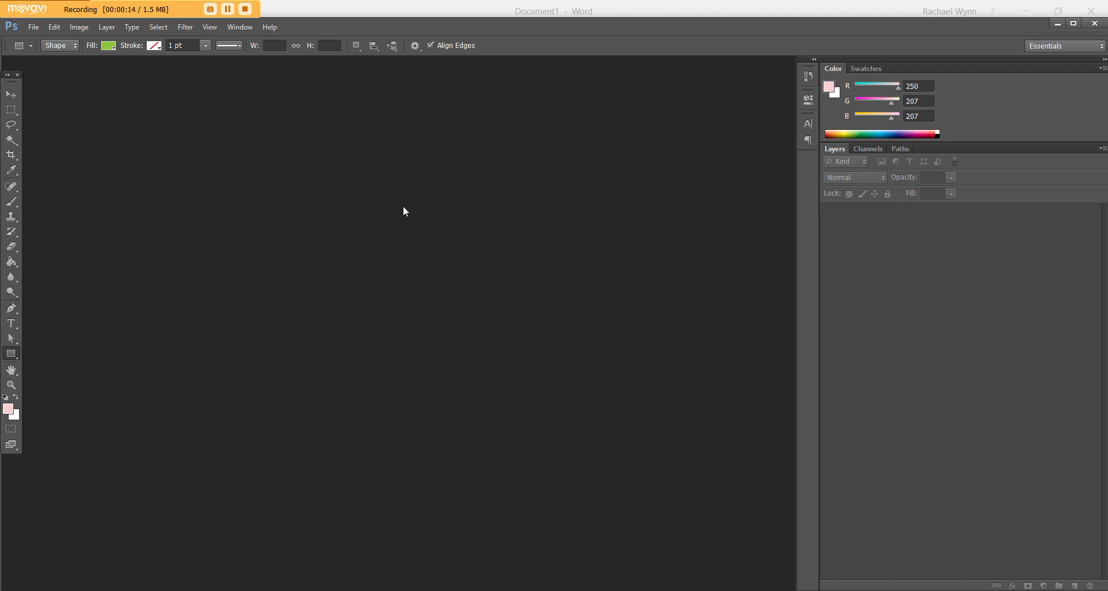
# - Create a new 12 × 12 inch document at 300 pixels/centimeter in 8-bit RGB Color with transparent background contents
pyautogui.click(33, 27)
pyautogui.click(44, 39)
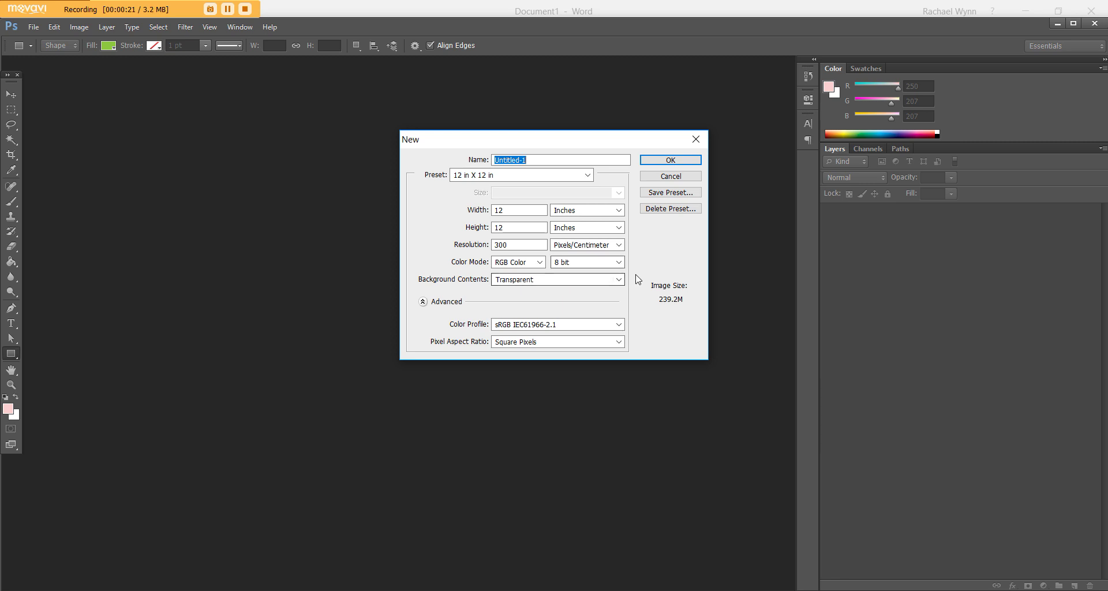
pyautogui.click(539, 263)
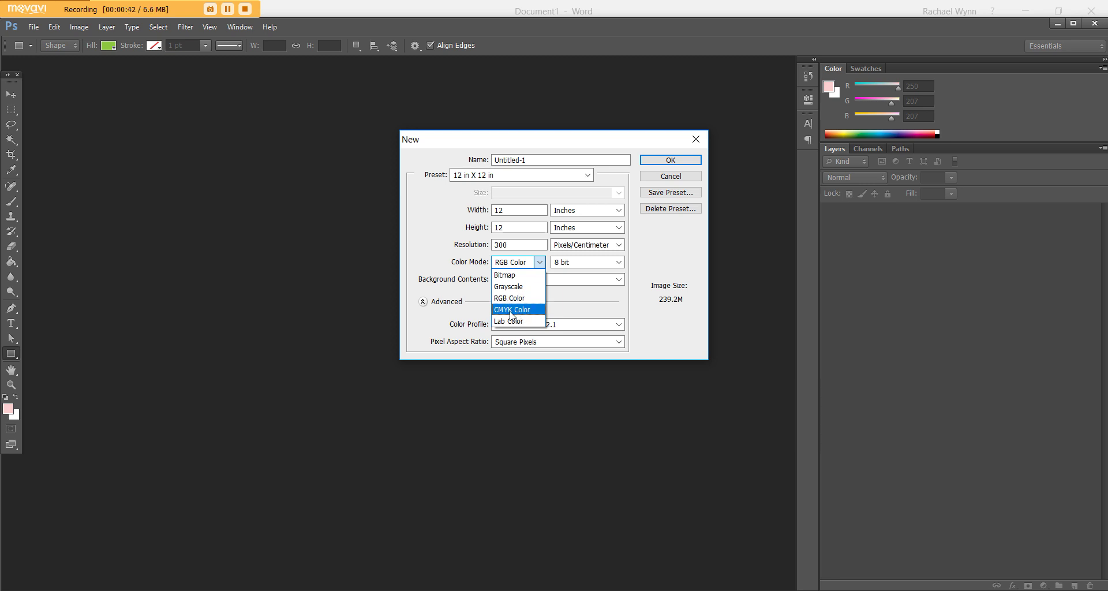
pyautogui.click(605, 289)
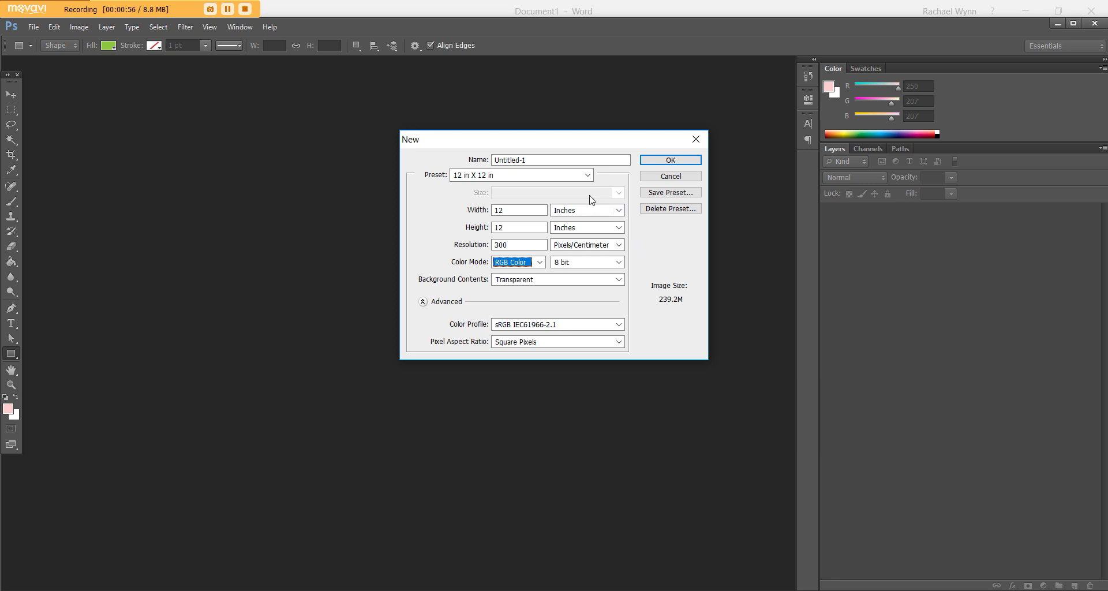
pyautogui.click(588, 177)
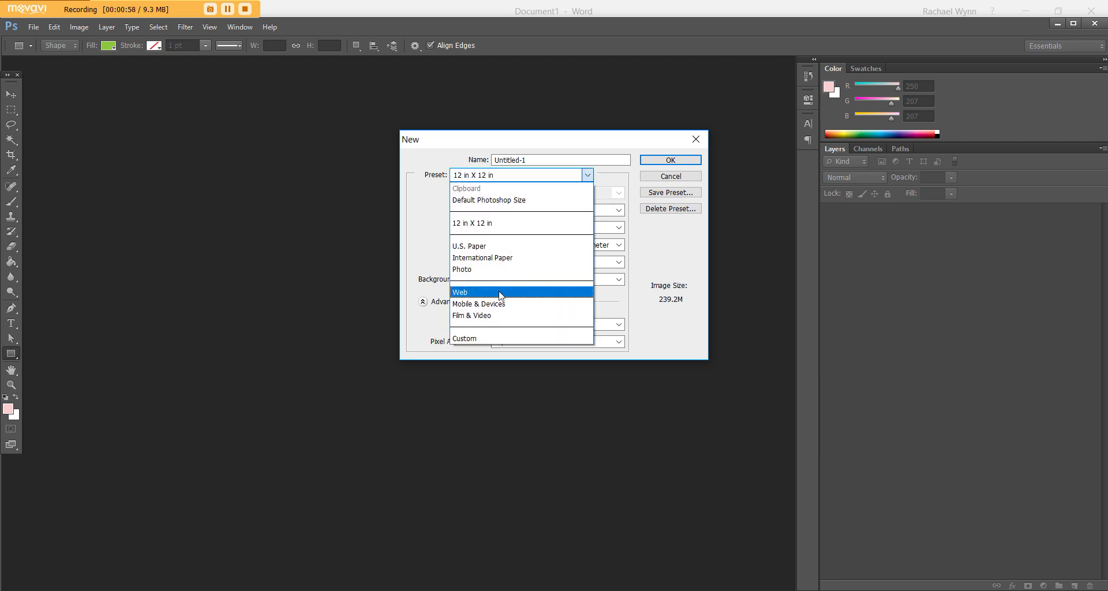
pyautogui.click(602, 225)
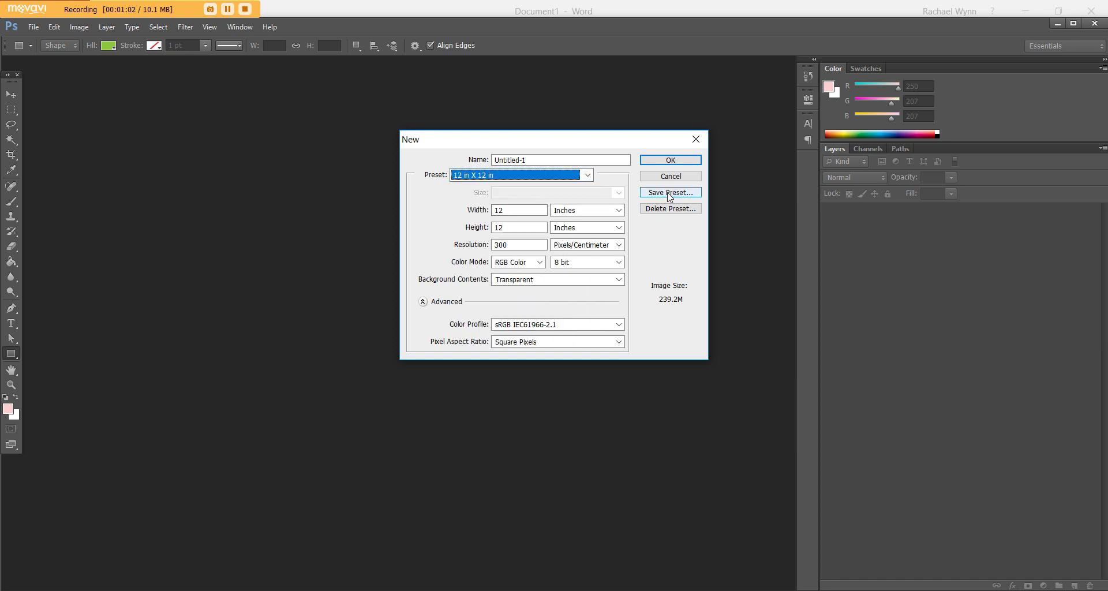
pyautogui.click(588, 176)
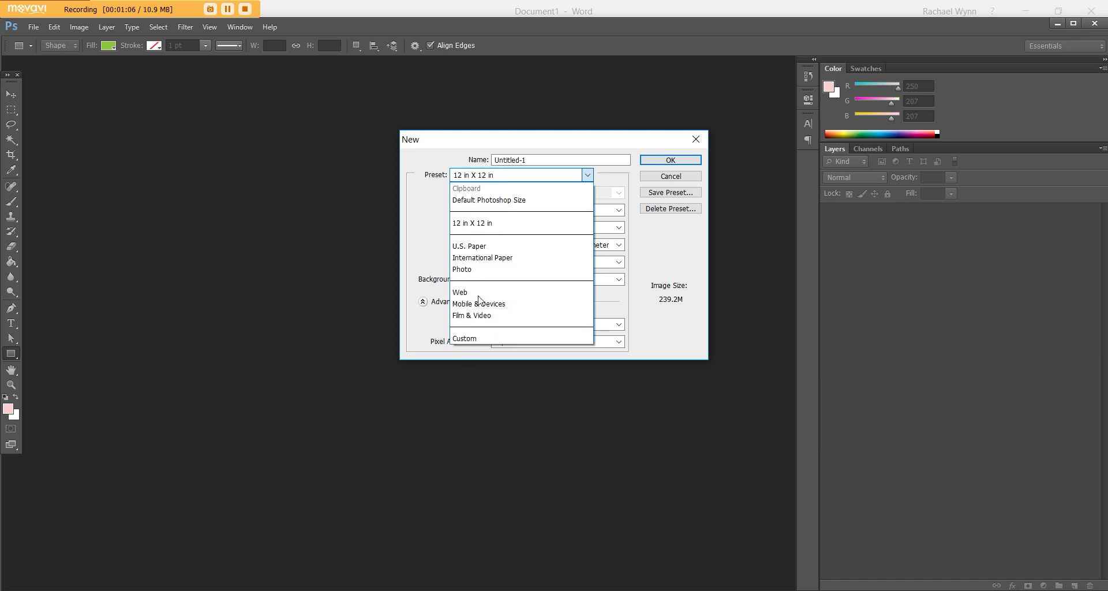
pyautogui.click(665, 261)
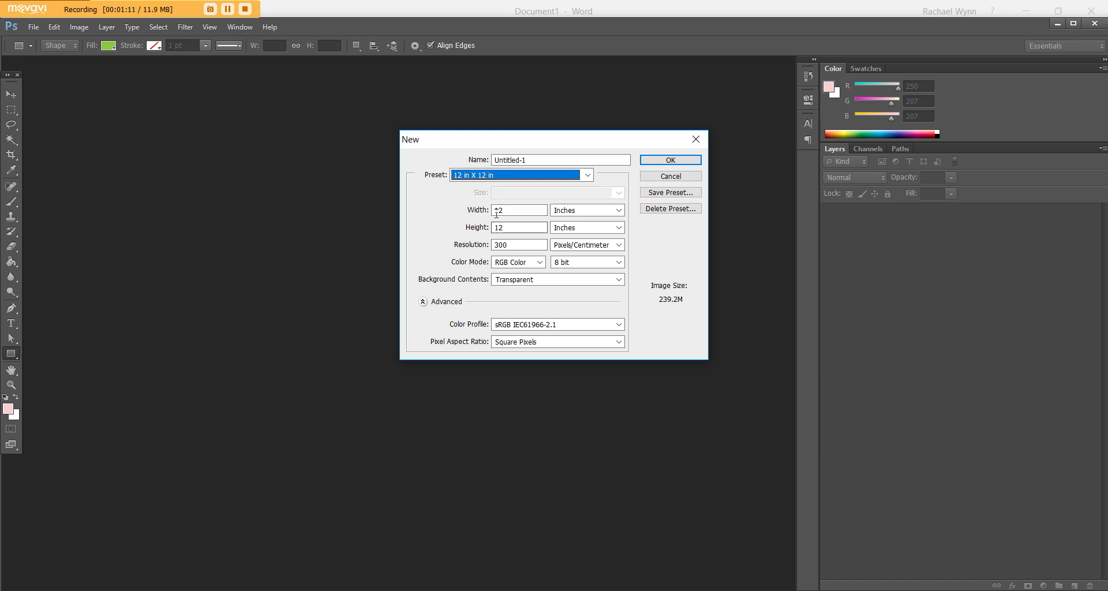
pyautogui.click(664, 161)
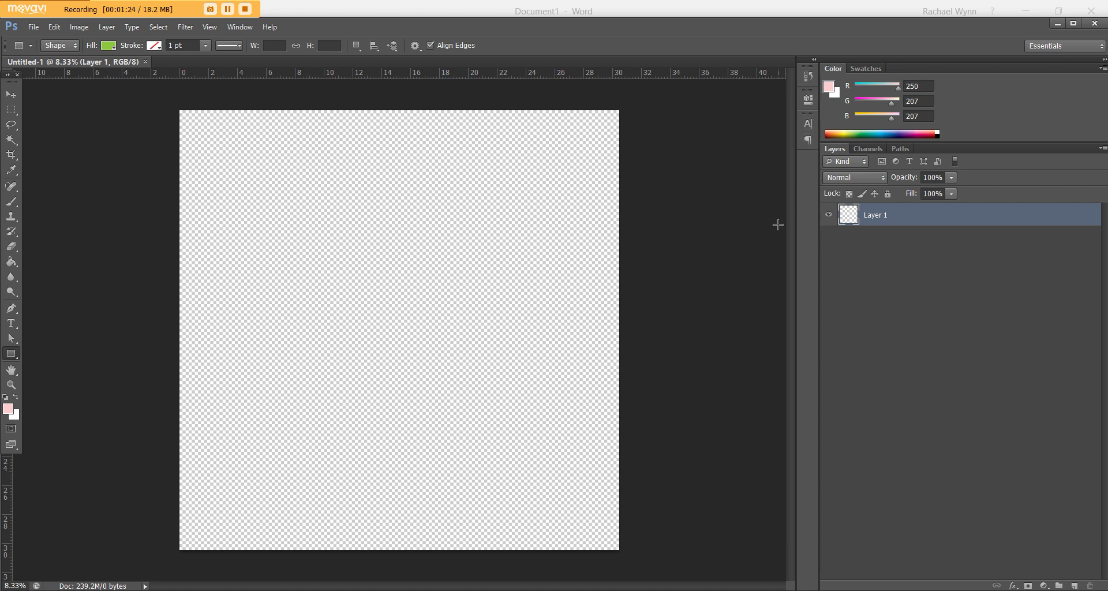
# - Examine the Move, marquee, eyedropper, Gradient, Paint Bucket and shape tools and the variants grouped with them
pyautogui.click(13, 94)
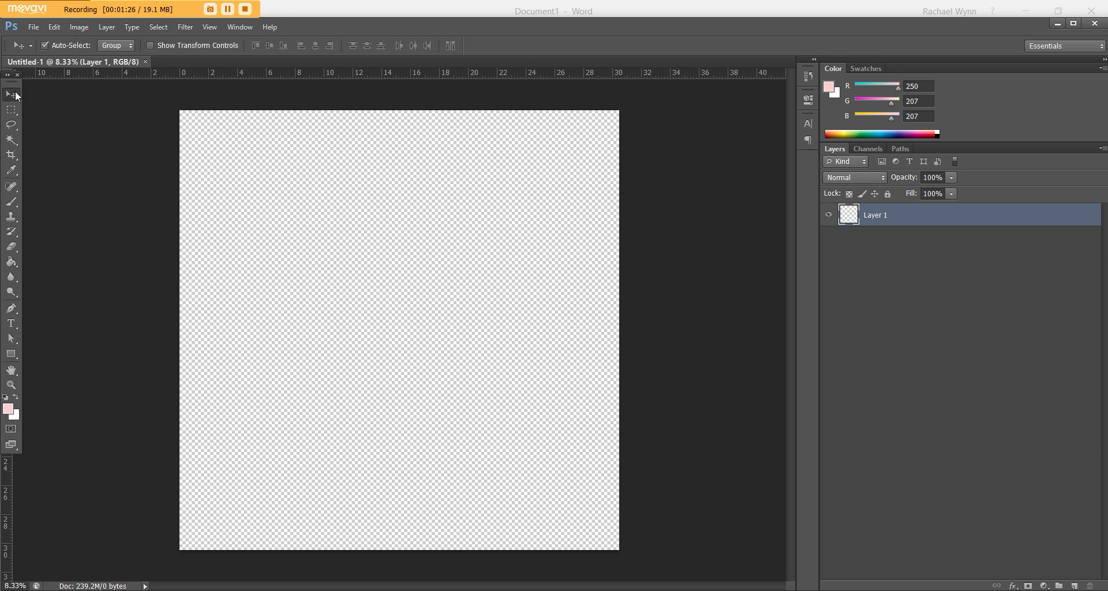
pyautogui.moveTo(11, 109); pyautogui.dragTo(38, 117)
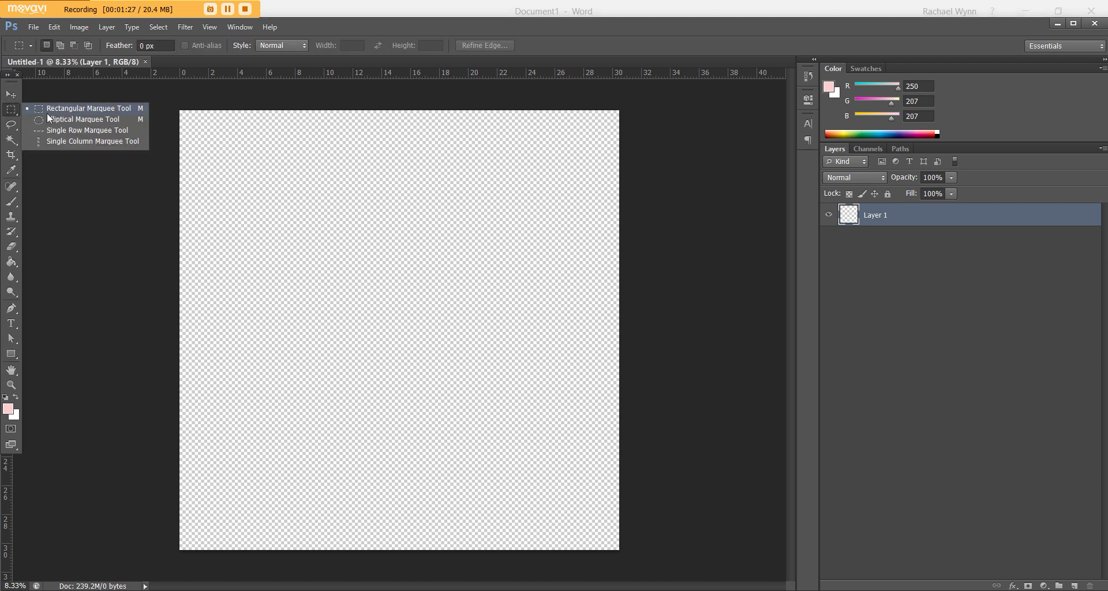
pyautogui.click(70, 110)
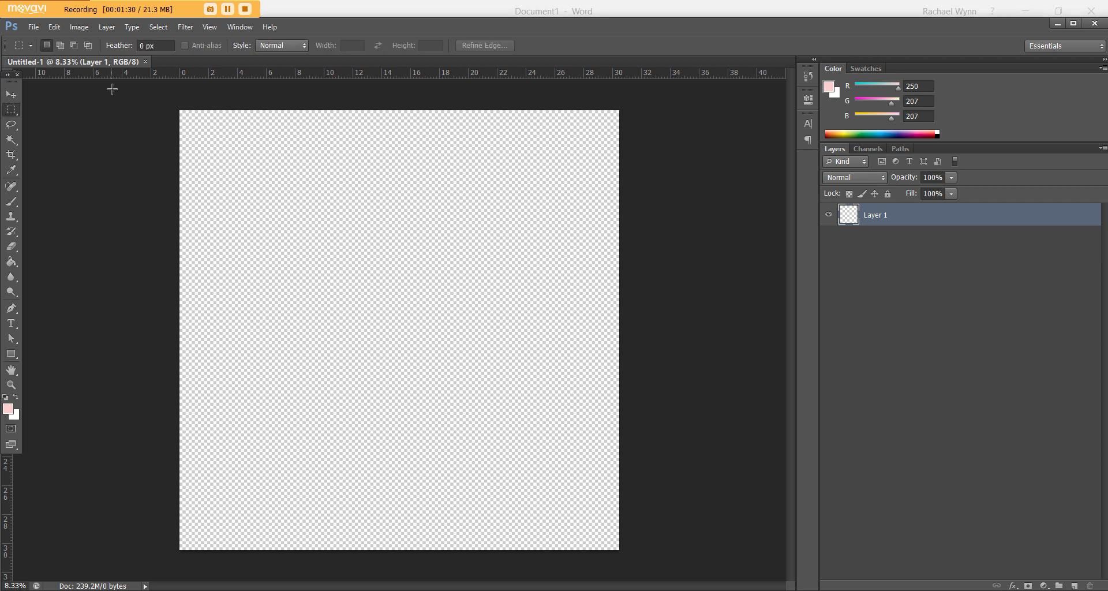
pyautogui.click(19, 170)
pyautogui.rightClick(15, 169)
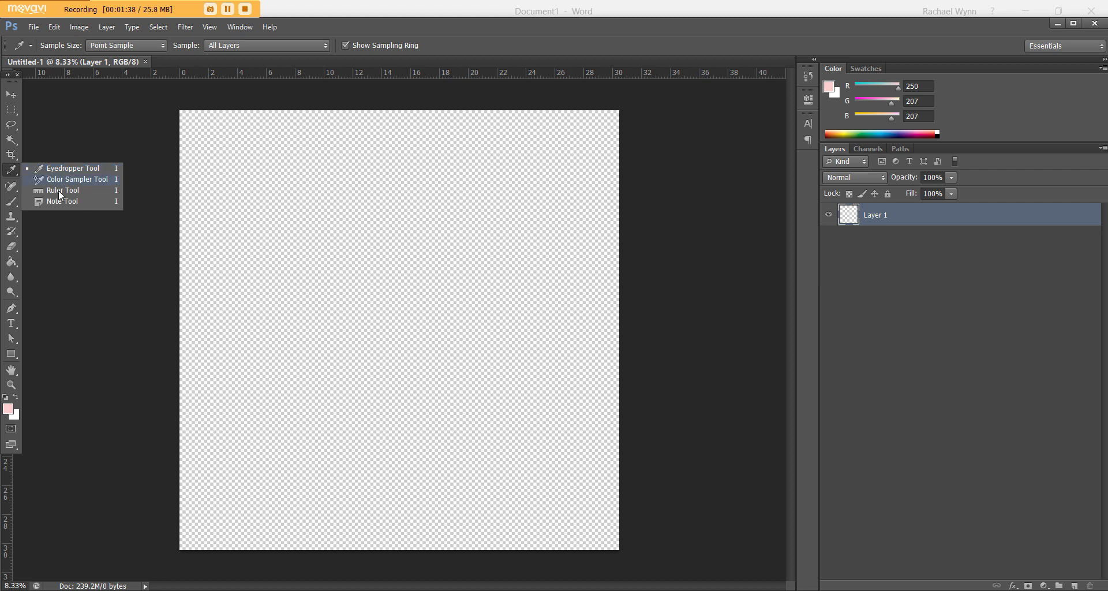
pyautogui.click(62, 168)
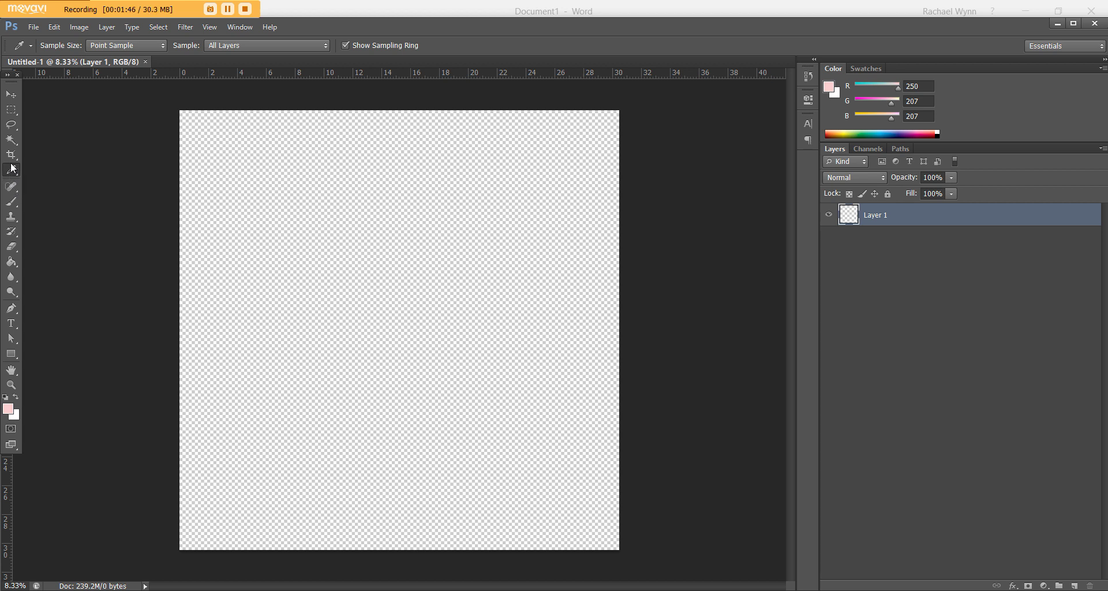
pyautogui.click(13, 262)
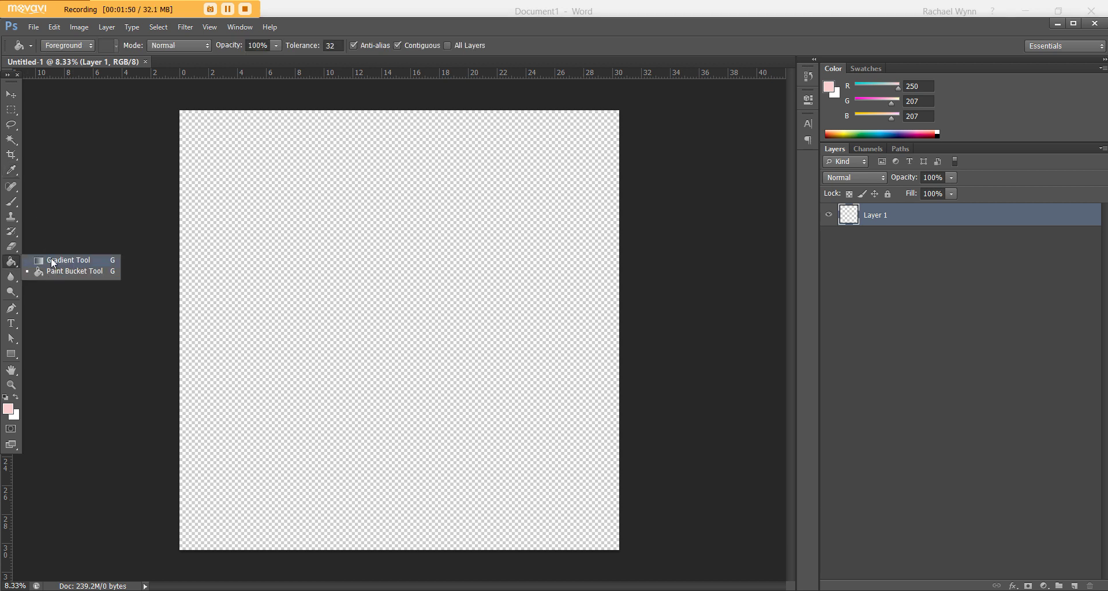
pyautogui.click(52, 261)
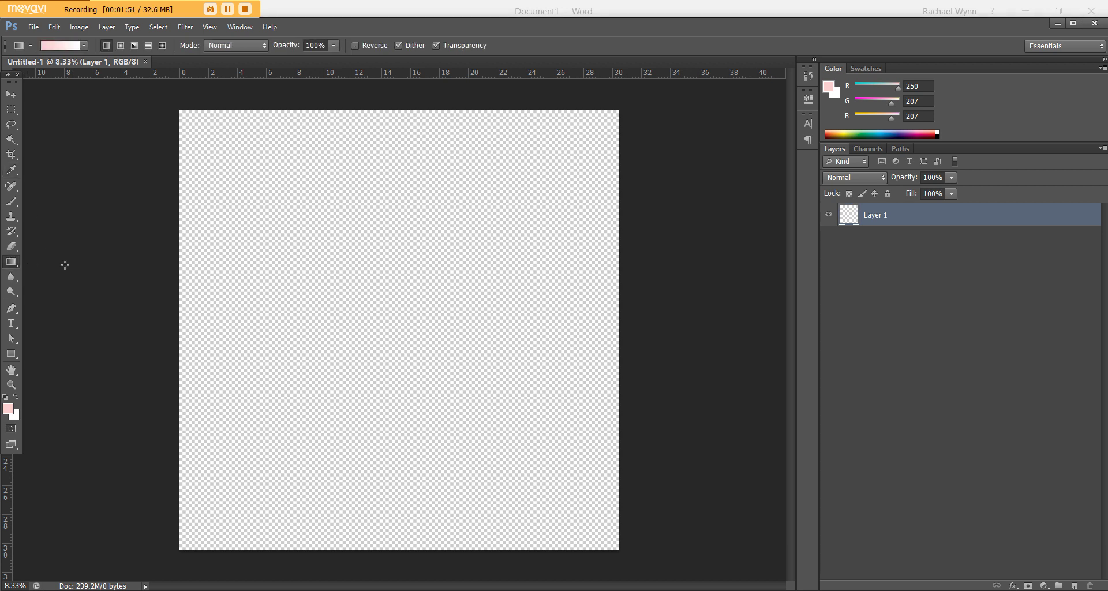
pyautogui.click(15, 261)
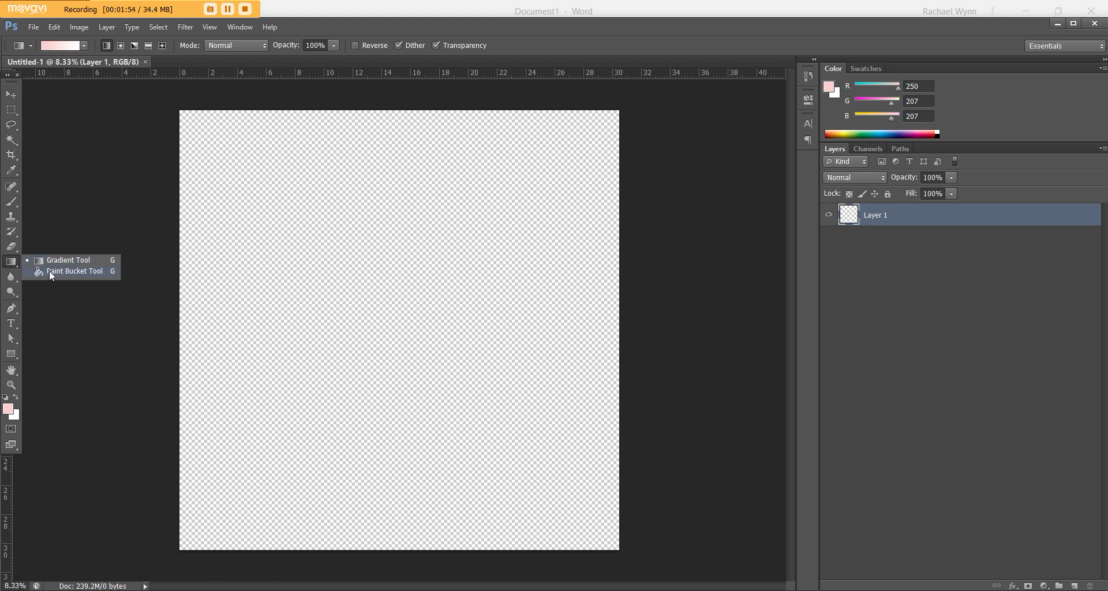
pyautogui.click(49, 270)
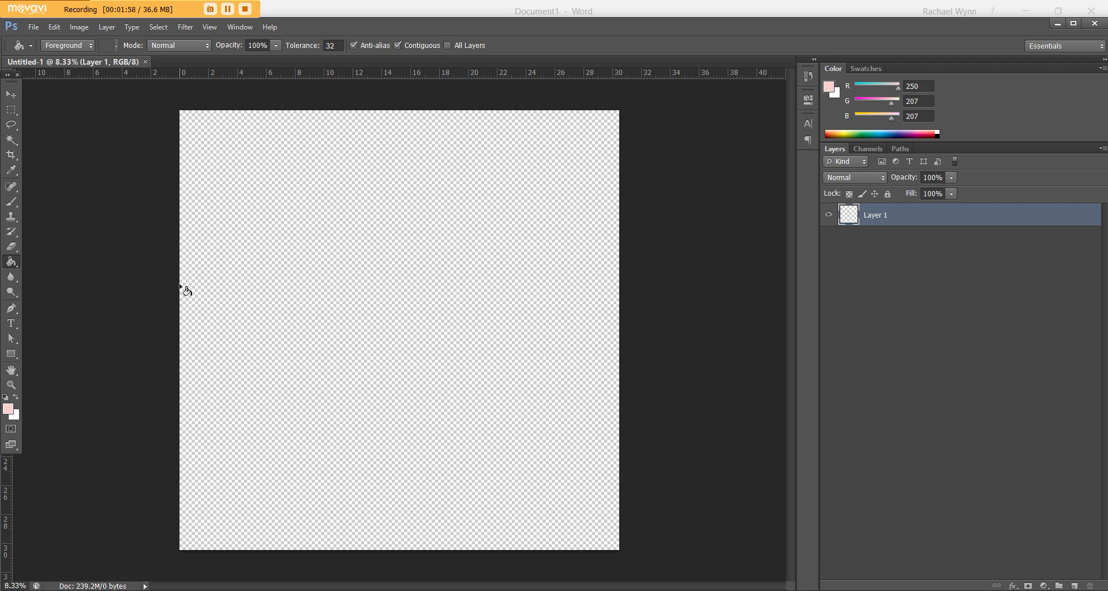
pyautogui.click(13, 355)
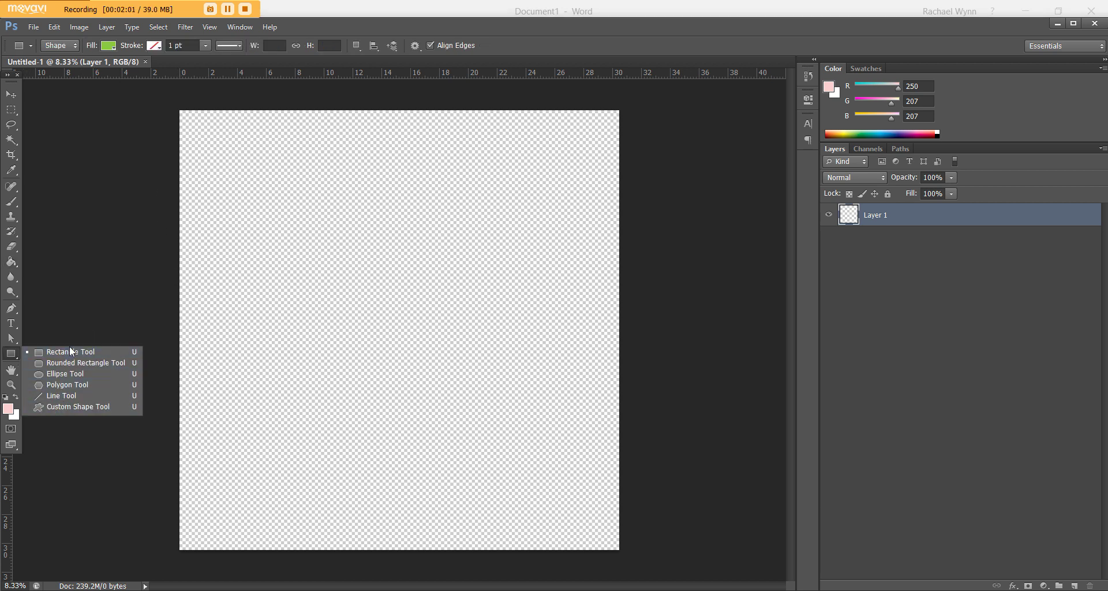
pyautogui.click(11, 355)
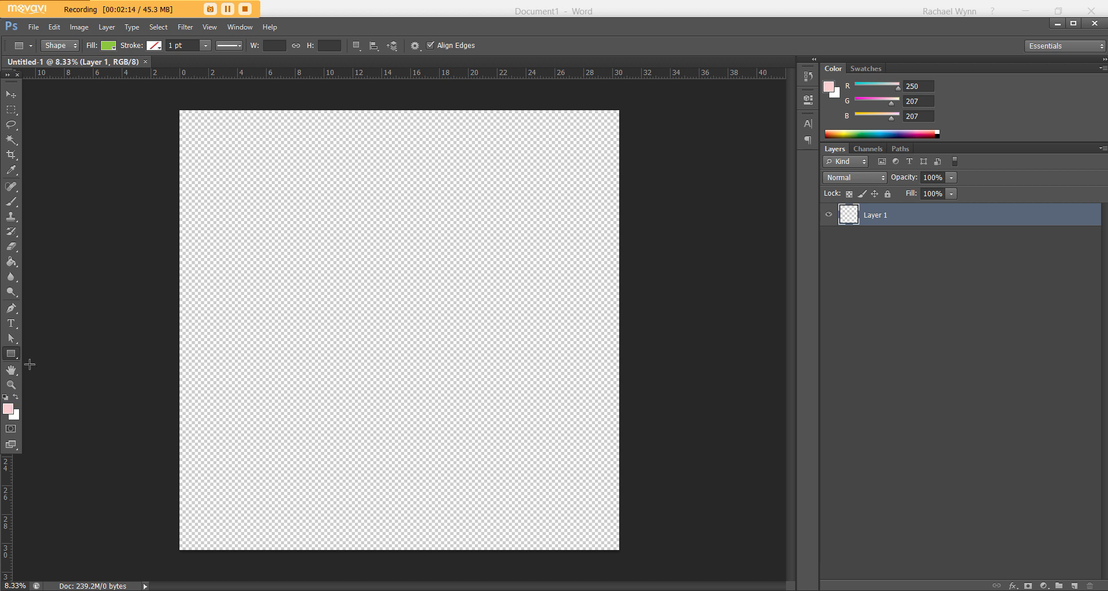
# - Fill Layer 1 with the pink foreground colour using the Paint Bucket, keeping Foreground as the fill source
pyautogui.click(10, 263)
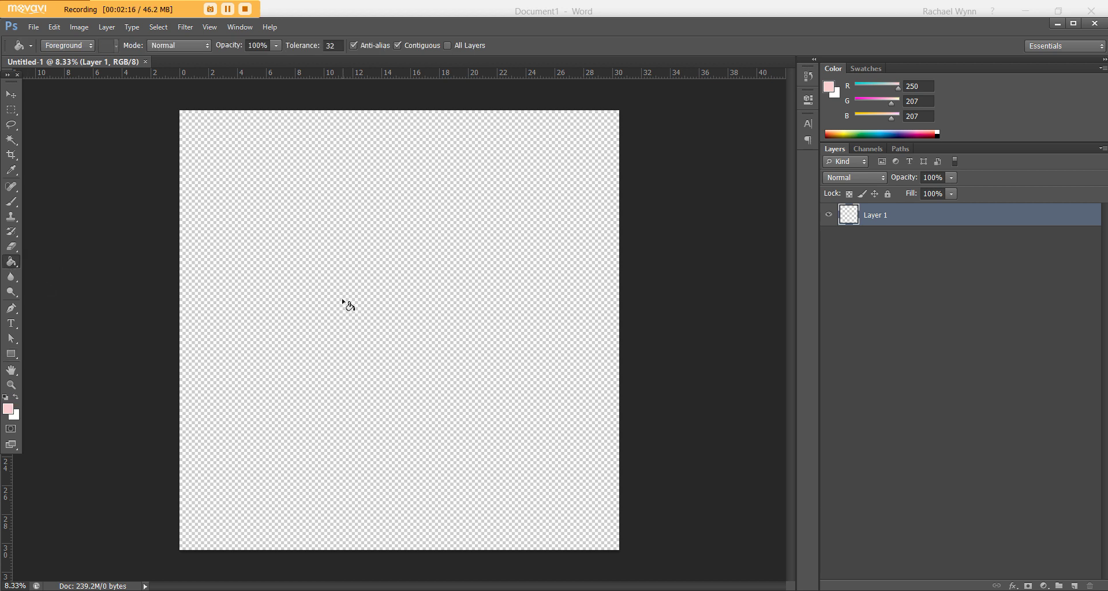
pyautogui.click(348, 329)
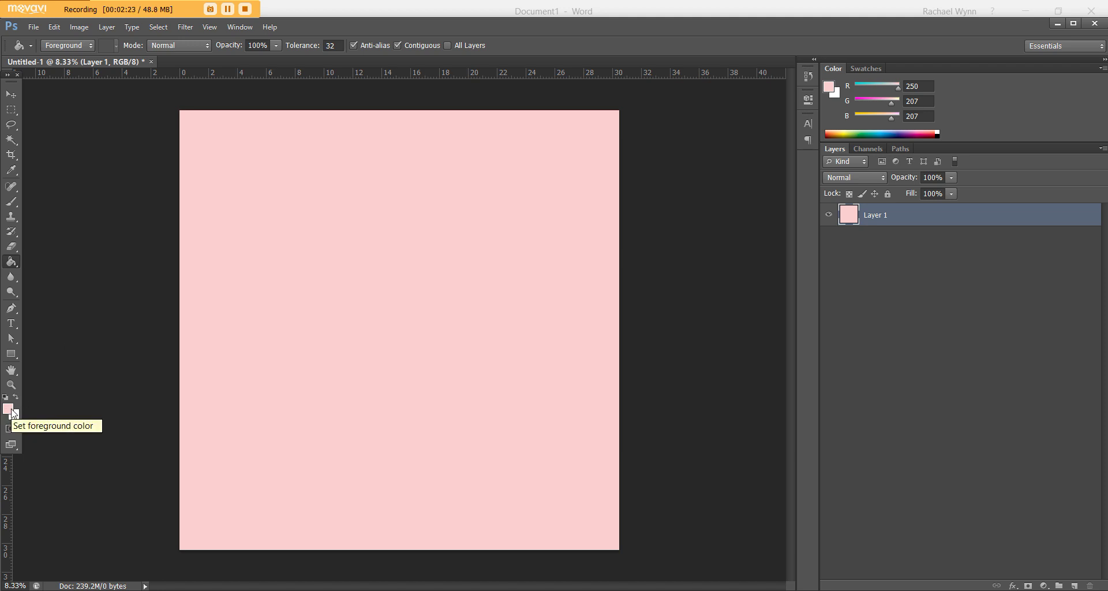
pyautogui.click(63, 46)
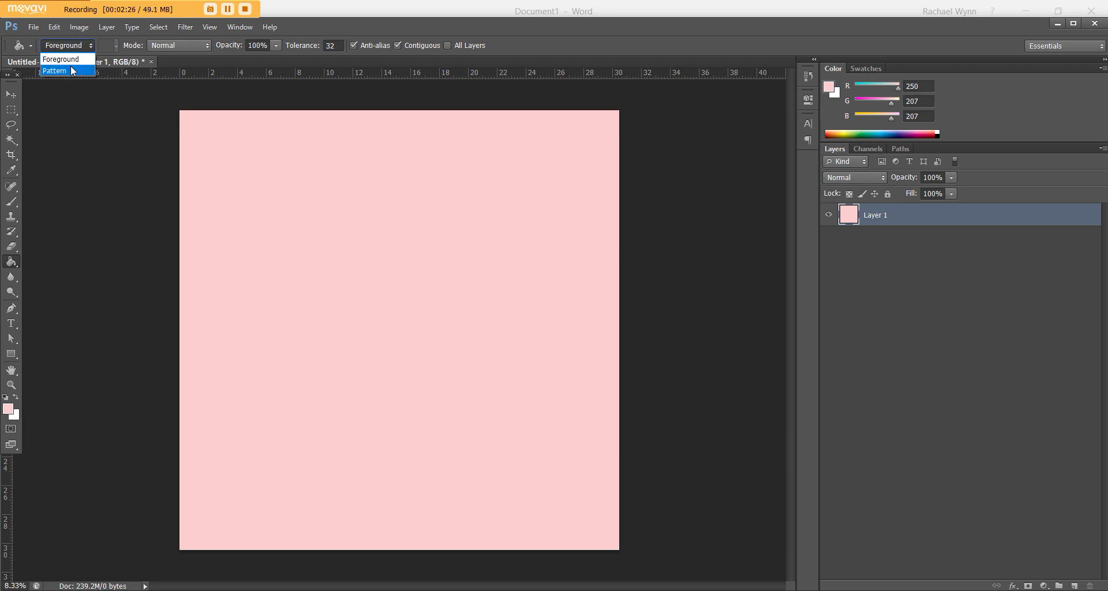
pyautogui.click(79, 61)
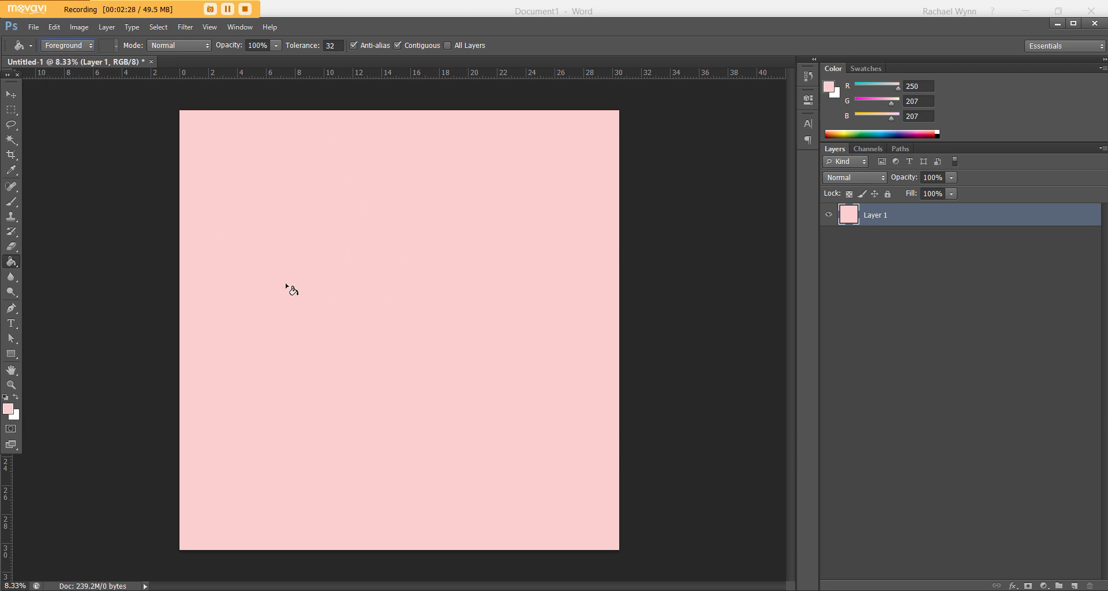
# - Swap the foreground and background colours, fill Layer 1 with white, and restore pink as the foreground colour
pyautogui.click(17, 397)
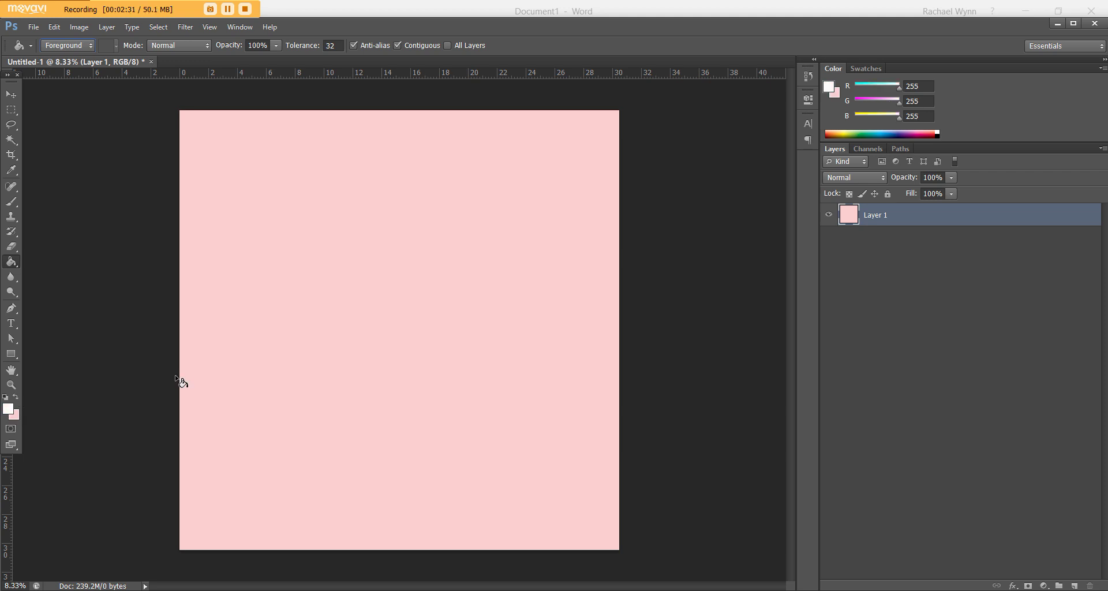
pyautogui.click(326, 360)
pyautogui.click(16, 395)
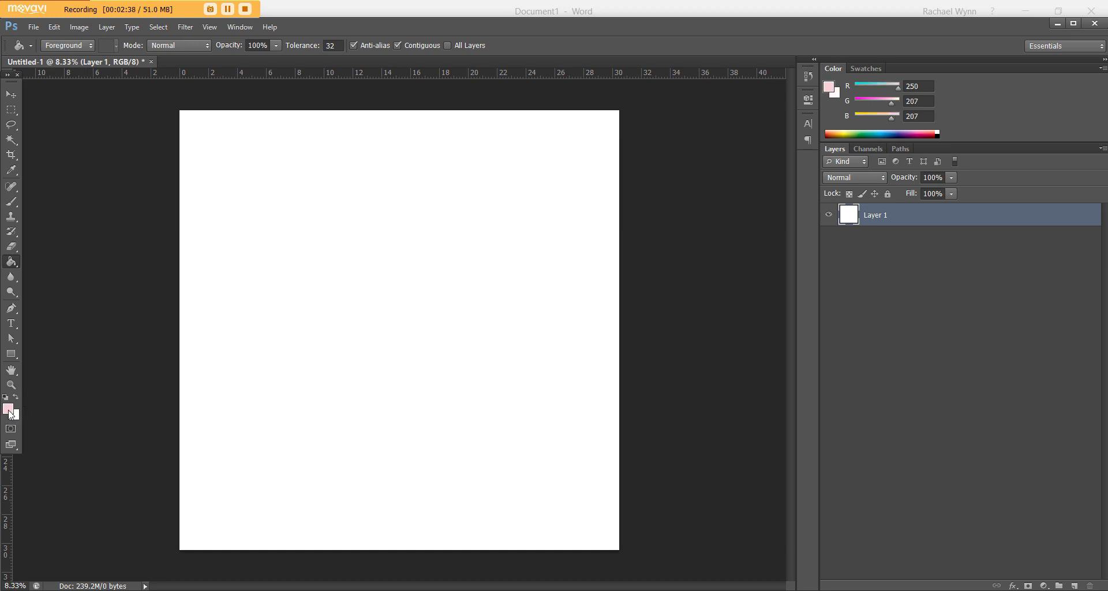
pyautogui.click(16, 396)
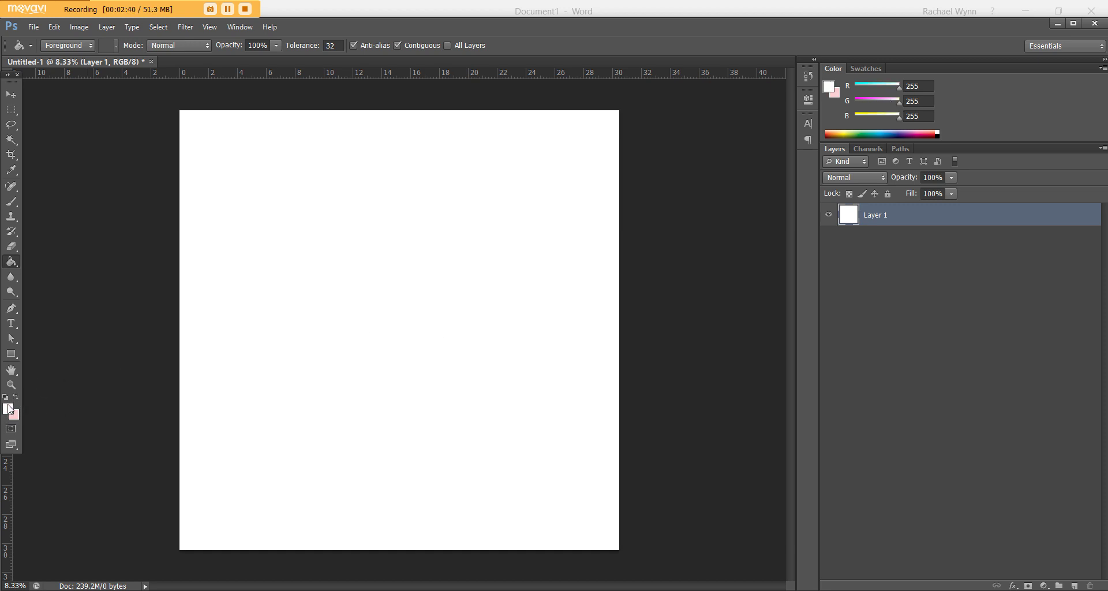
pyautogui.click(16, 398)
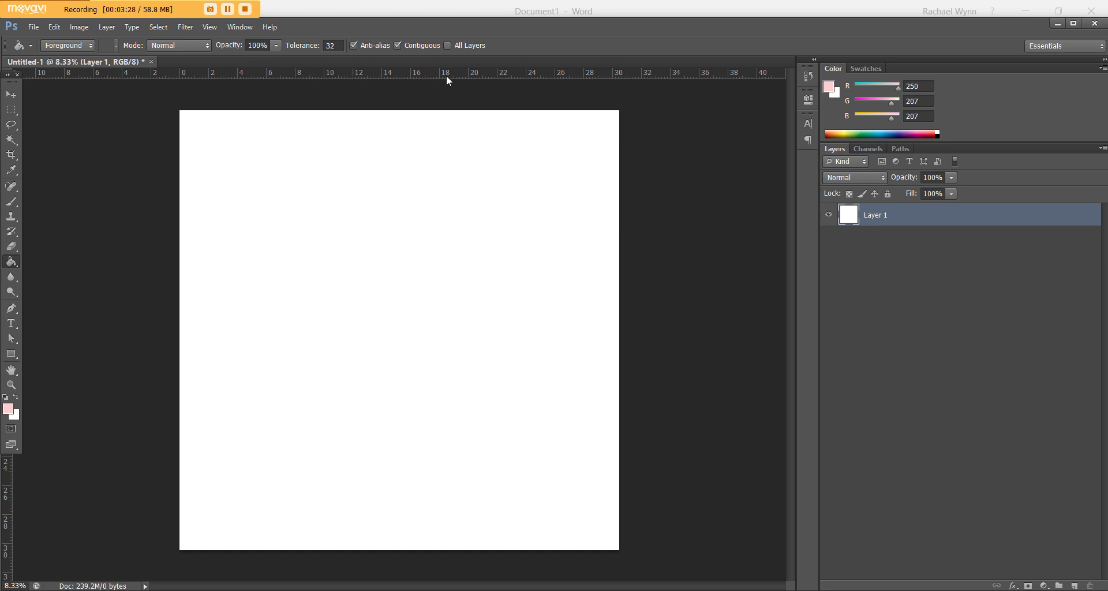
# - Place a horizontal guide about 1.5 cm below the canvas's upper edge and a vertical guide about 1.7 cm inside its left edge
pyautogui.moveTo(457, 72); pyautogui.dragTo(486, 217)
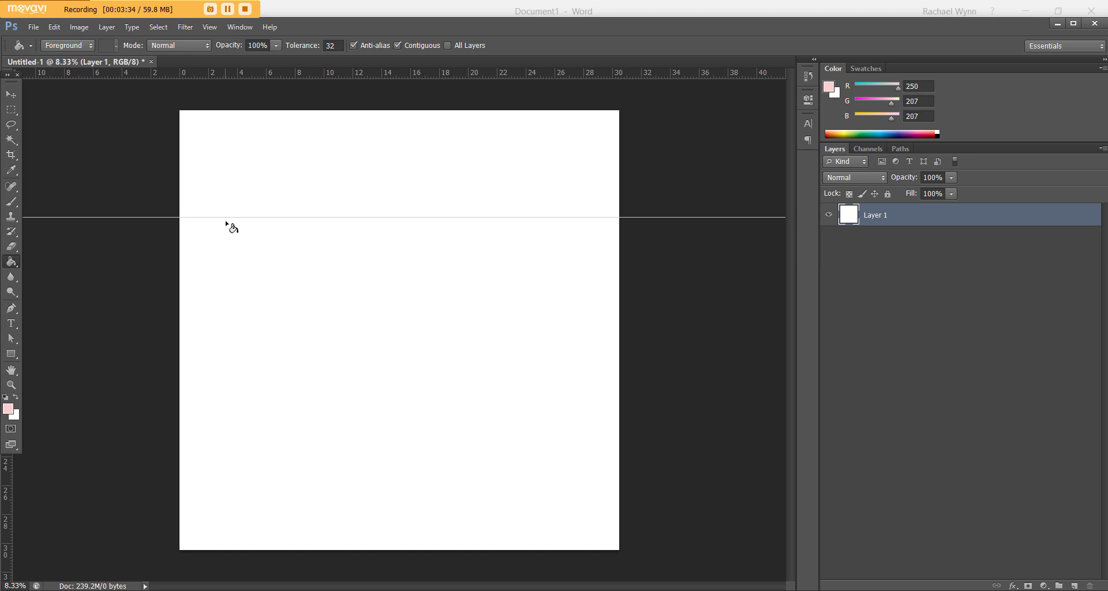
pyautogui.click(10, 98)
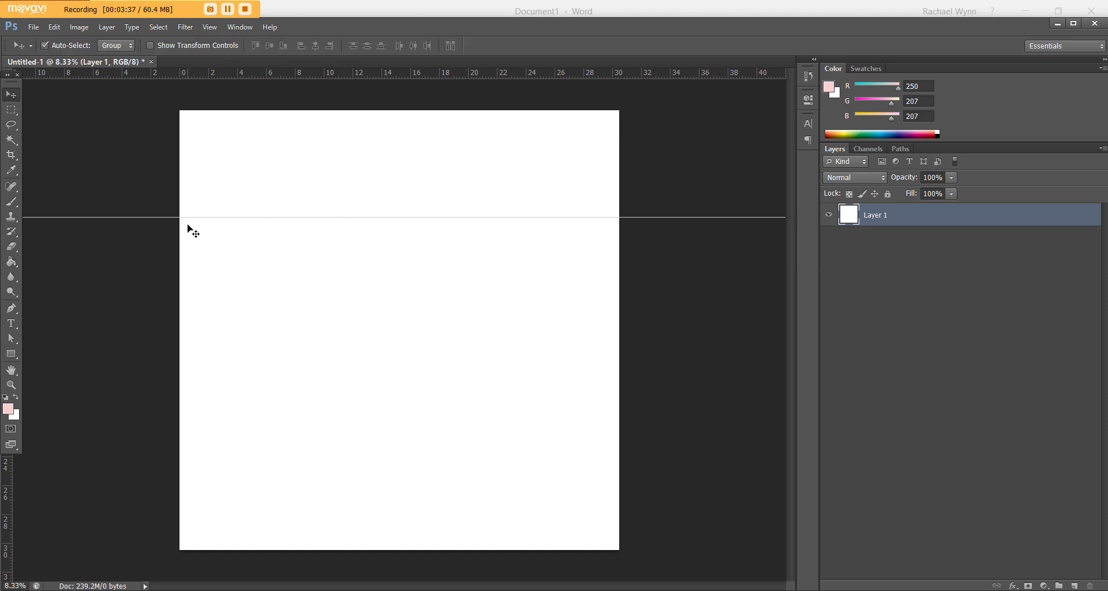
pyautogui.moveTo(530, 219); pyautogui.dragTo(560, 133)
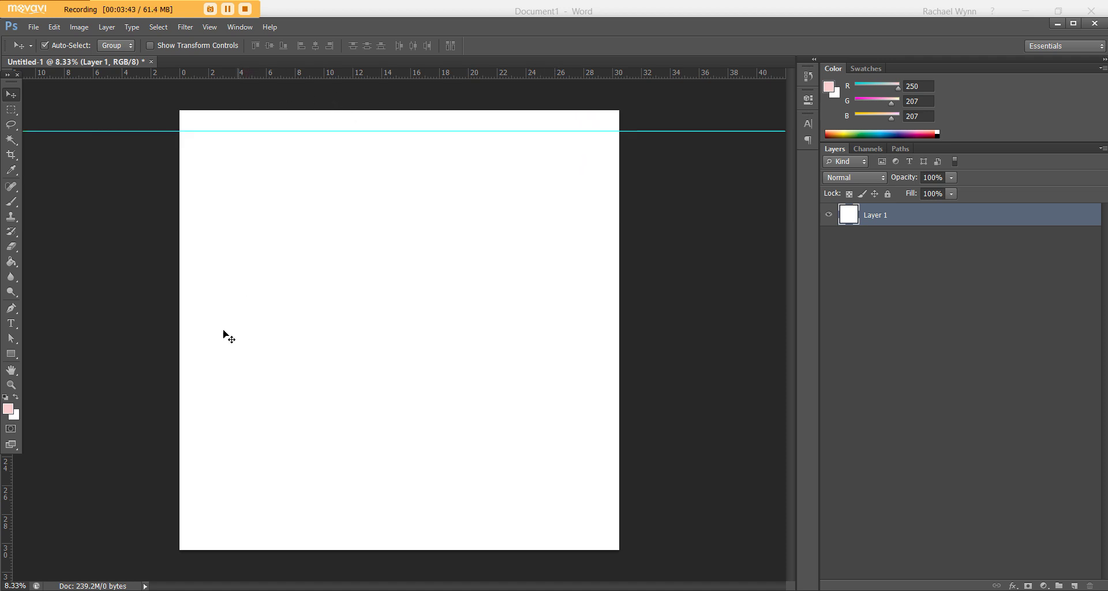
pyautogui.moveTo(10, 482); pyautogui.dragTo(204, 450)
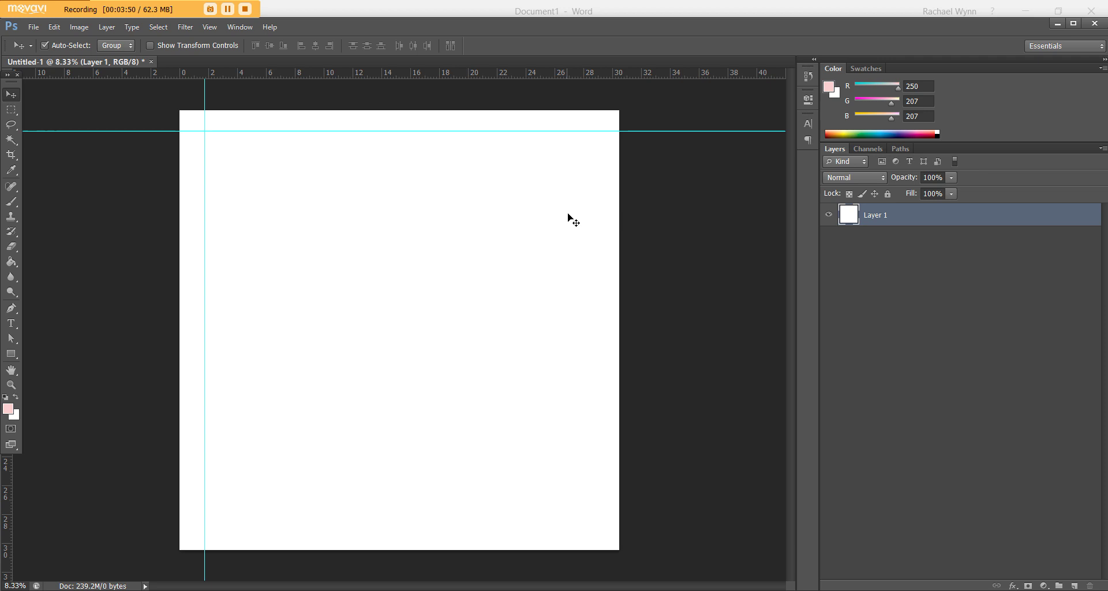
# - Show the grid over the canvas
pyautogui.click(240, 27)
pyautogui.moveTo(210, 27)
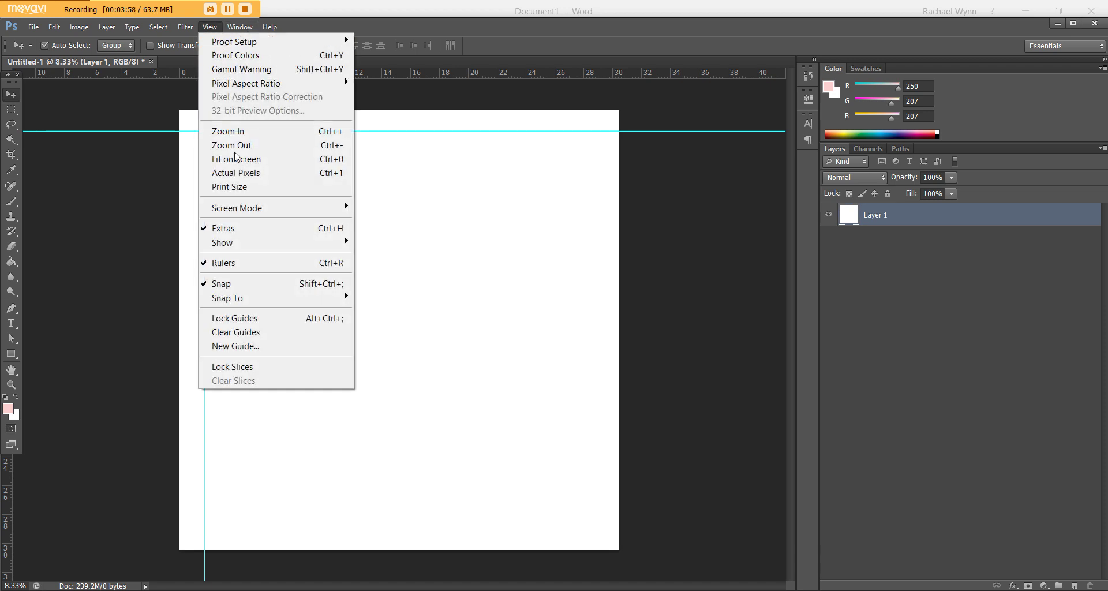
pyautogui.moveTo(268, 243)
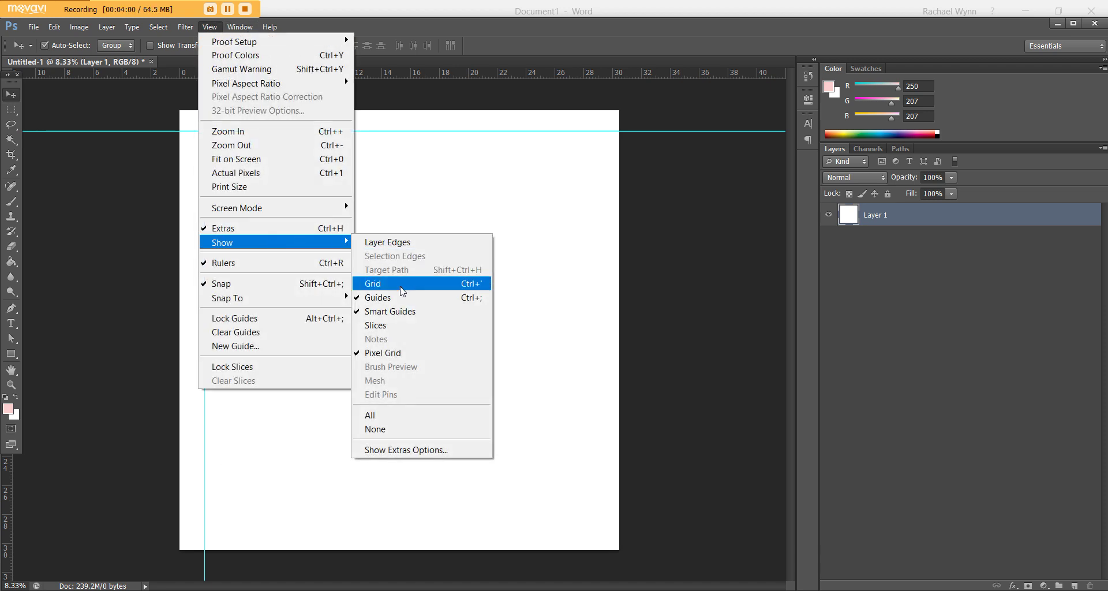
pyautogui.click(378, 283)
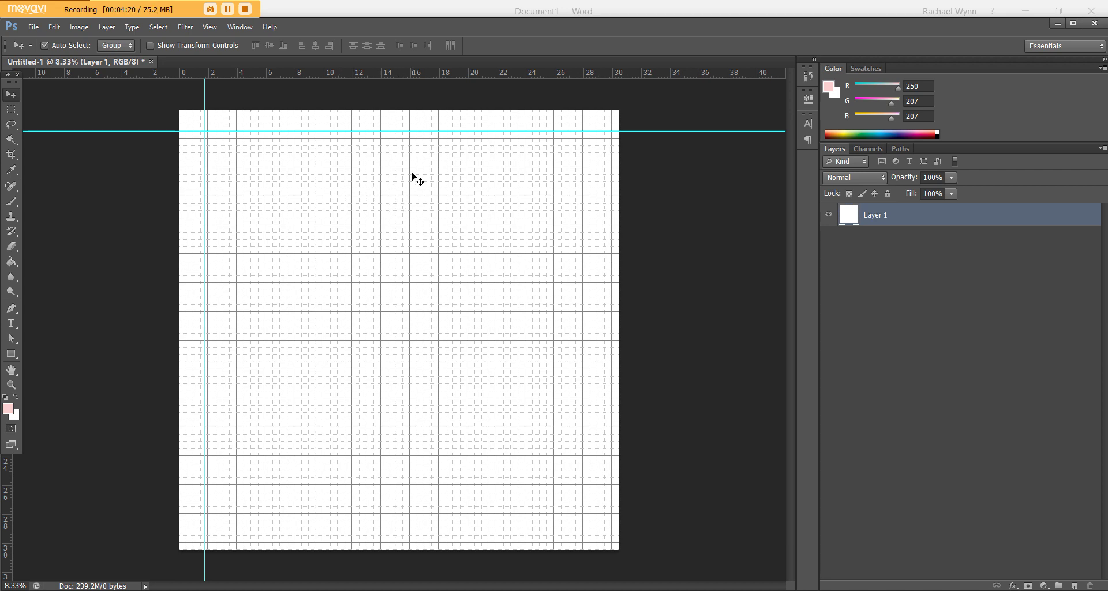
# - Zoom in to 33.3% to examine the grid's squares and subdivisions
pyautogui.hotkey('ctrl', '+')
pyautogui.hotkey('ctrl', '+')
pyautogui.hotkey('ctrl', '+')
pyautogui.hotkey('ctrl', '+')
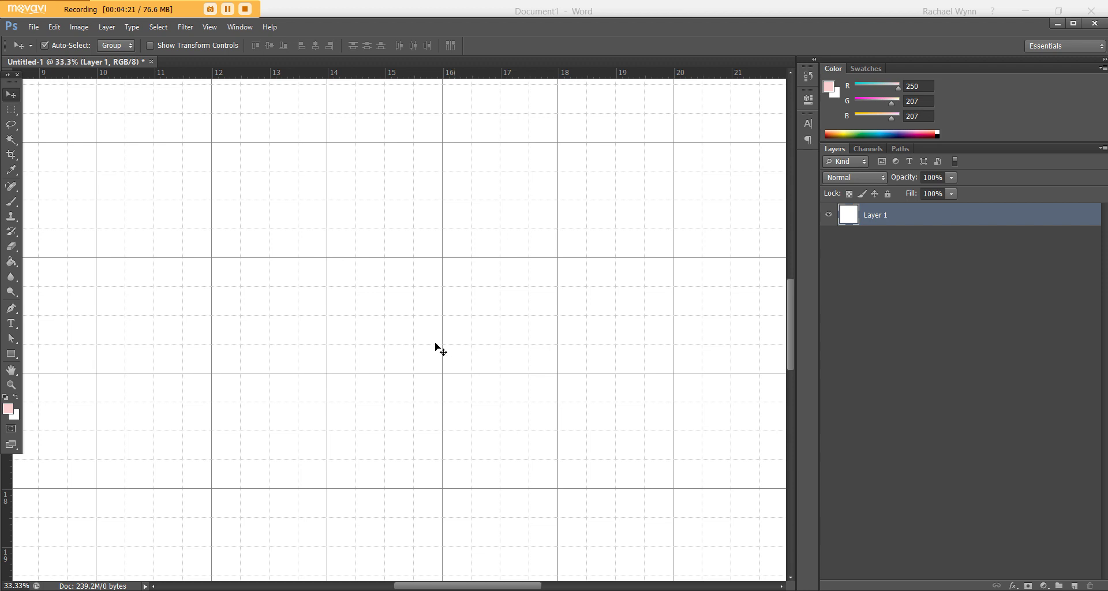
# - Hide the grid on the canvas at 12.5% zoom
pyautogui.hotkey('ctrl', '-')
pyautogui.hotkey('ctrl', '-')
pyautogui.hotkey('ctrl', '-')
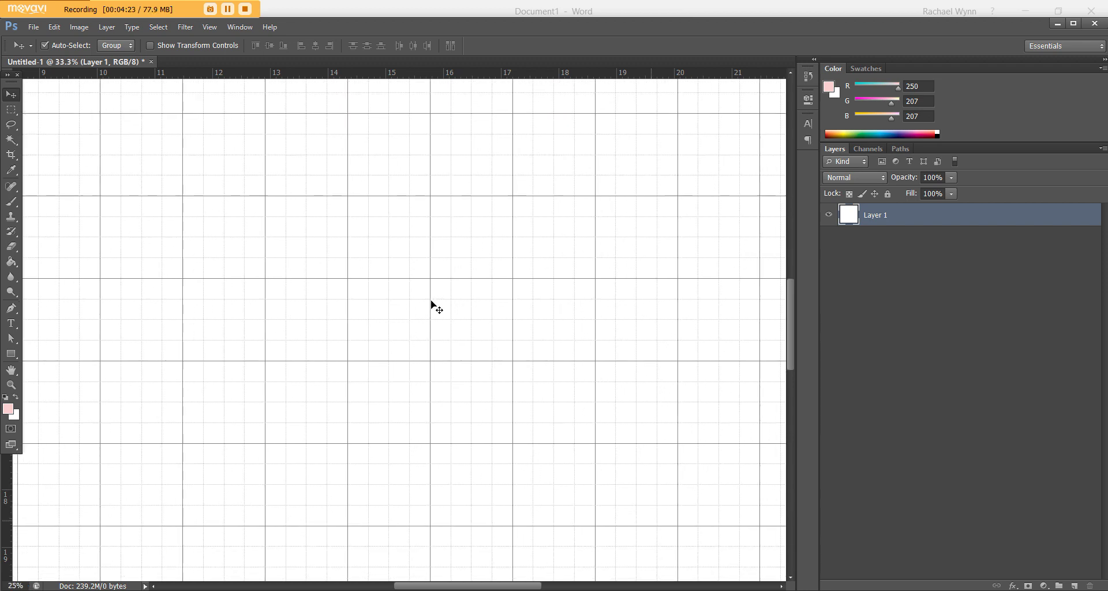
pyautogui.click(209, 27)
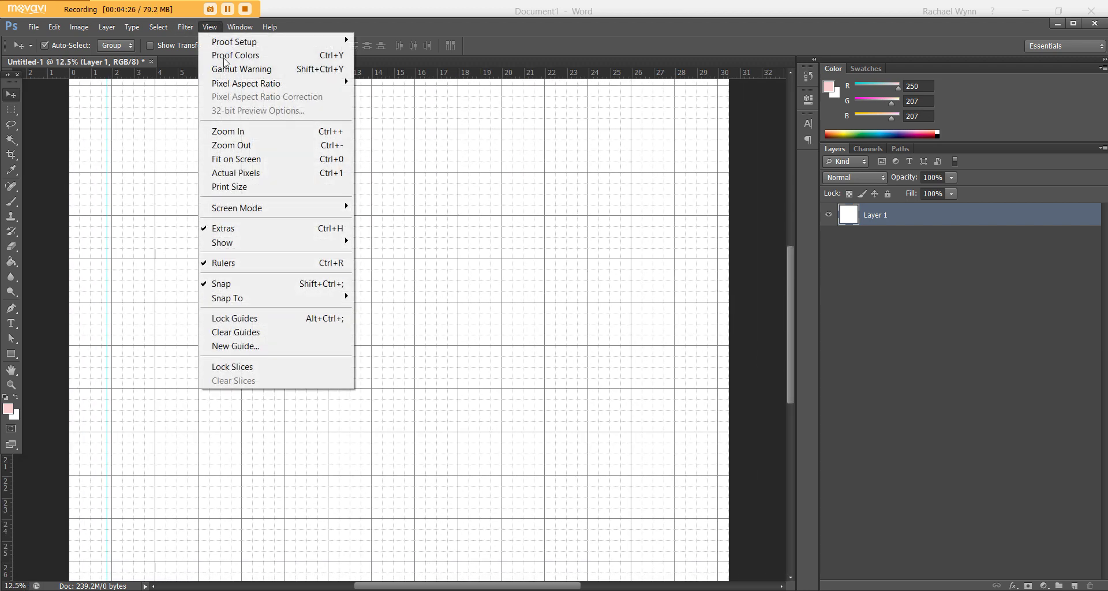
pyautogui.moveTo(285, 244)
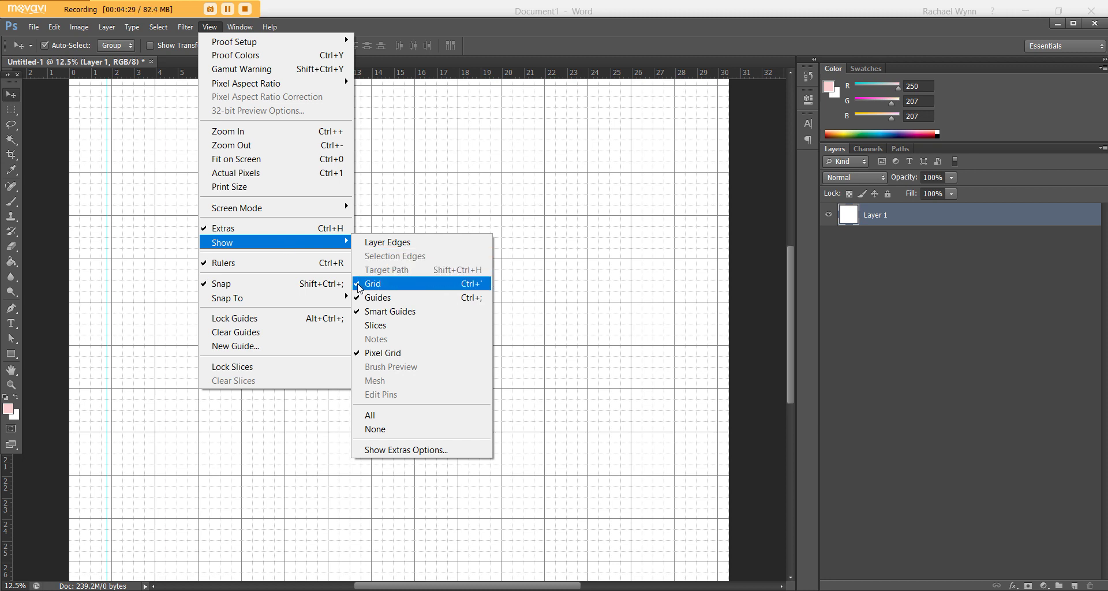
pyautogui.click(383, 285)
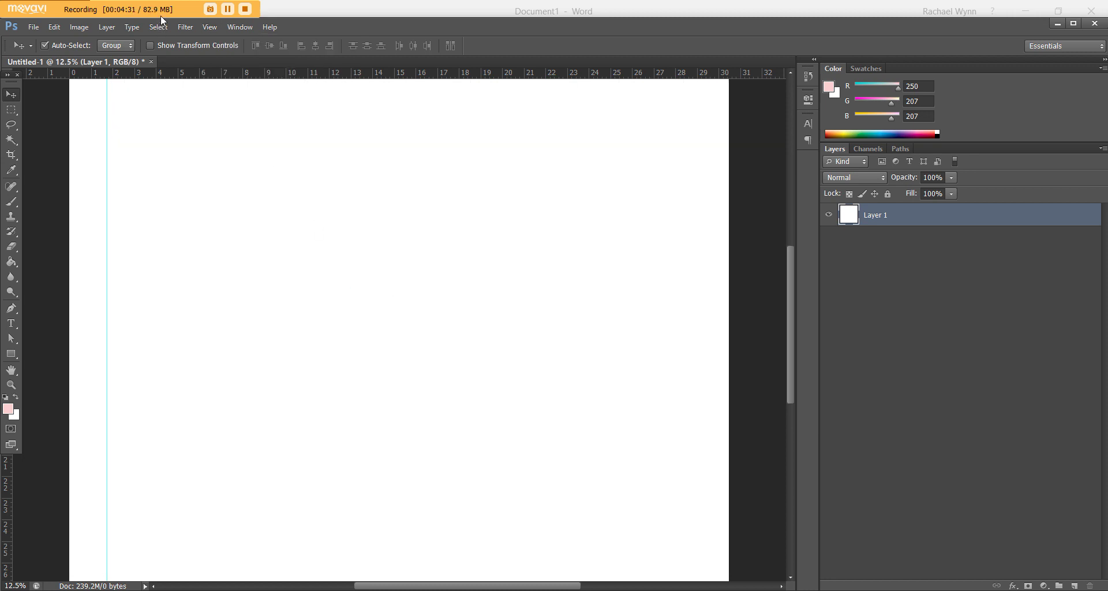
# - Hide the rulers around the canvas and show them again
pyautogui.click(217, 32)
pyautogui.moveTo(280, 298)
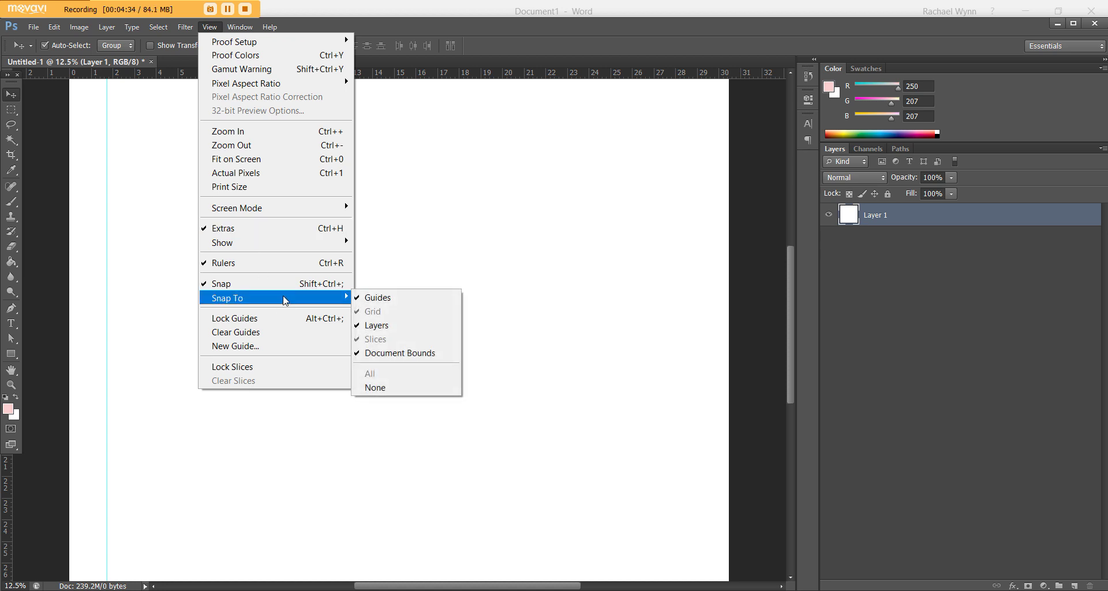
pyautogui.click(248, 264)
pyautogui.click(209, 27)
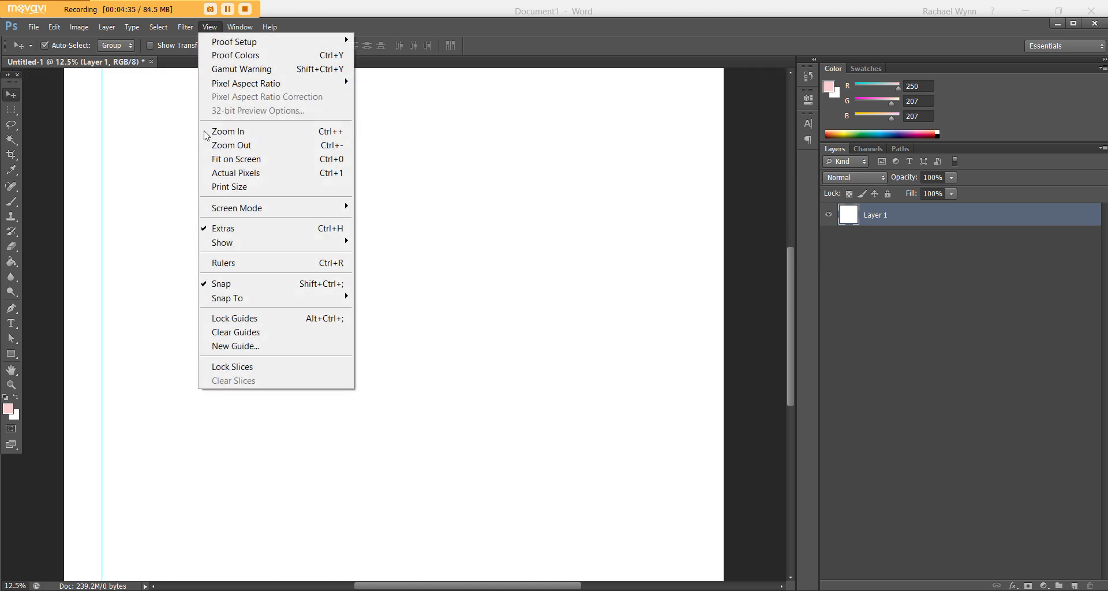
pyautogui.click(240, 265)
# - Examine which elements snapping is enabled for, leaving the options as they are
pyautogui.click(209, 28)
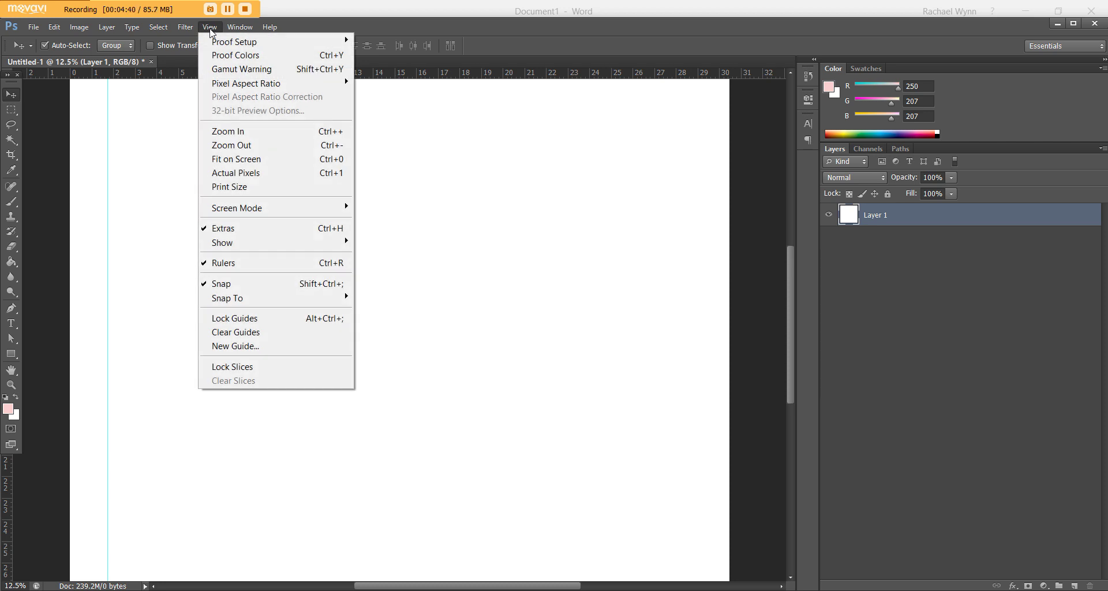
pyautogui.moveTo(269, 298)
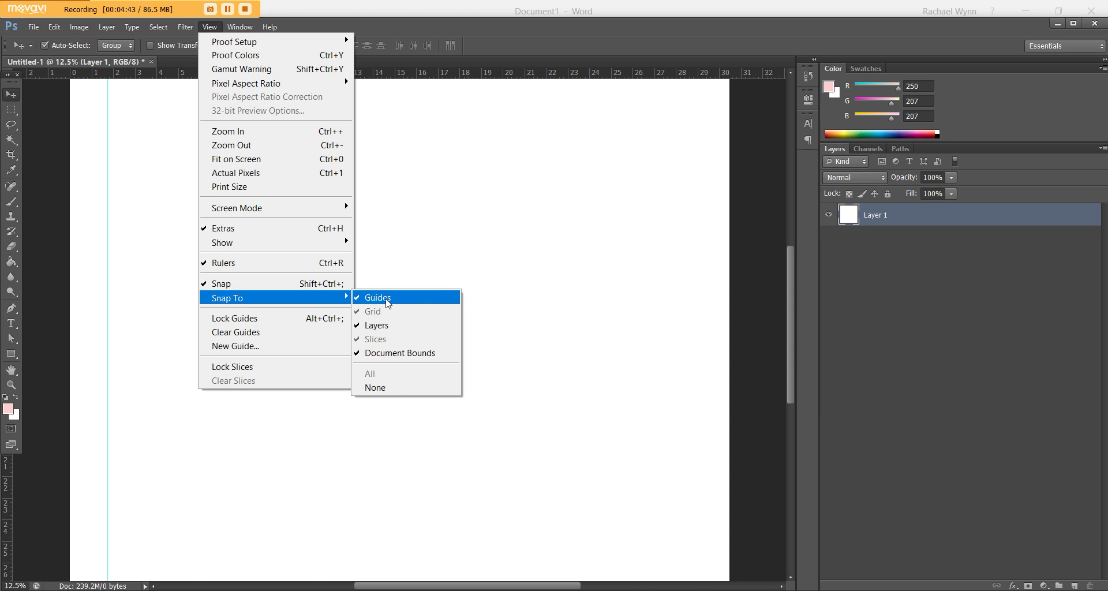
pyautogui.press('Escape')
pyautogui.press('Escape')
pyautogui.press('Escape')
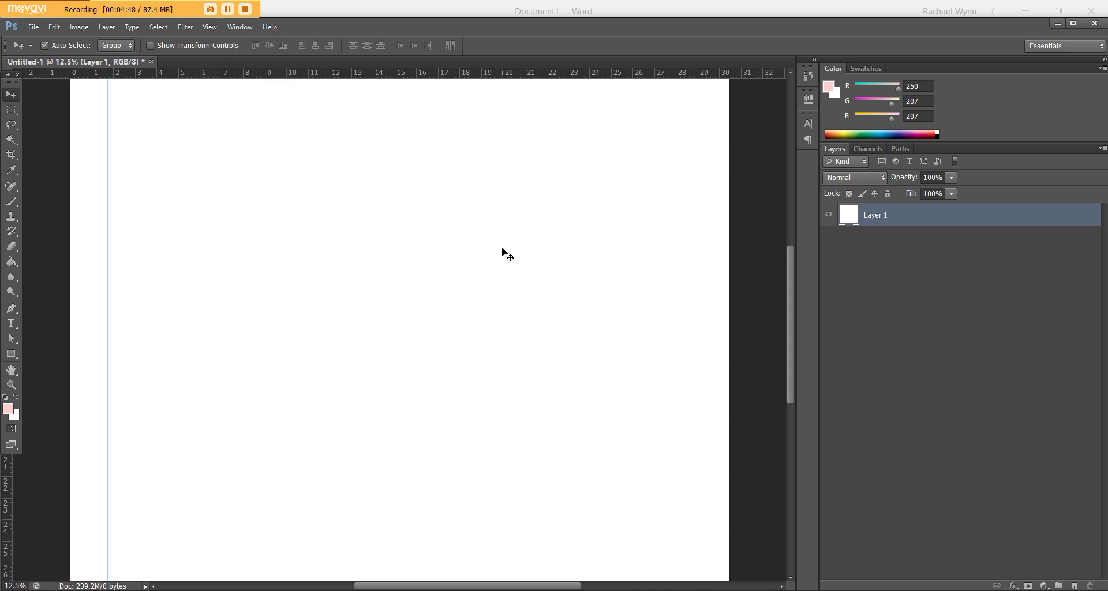
# - Draw a pink rectangle about 2536 × 1576 px on a new layer and move it to the canvas's upper right area
pyautogui.click(1060, 586)
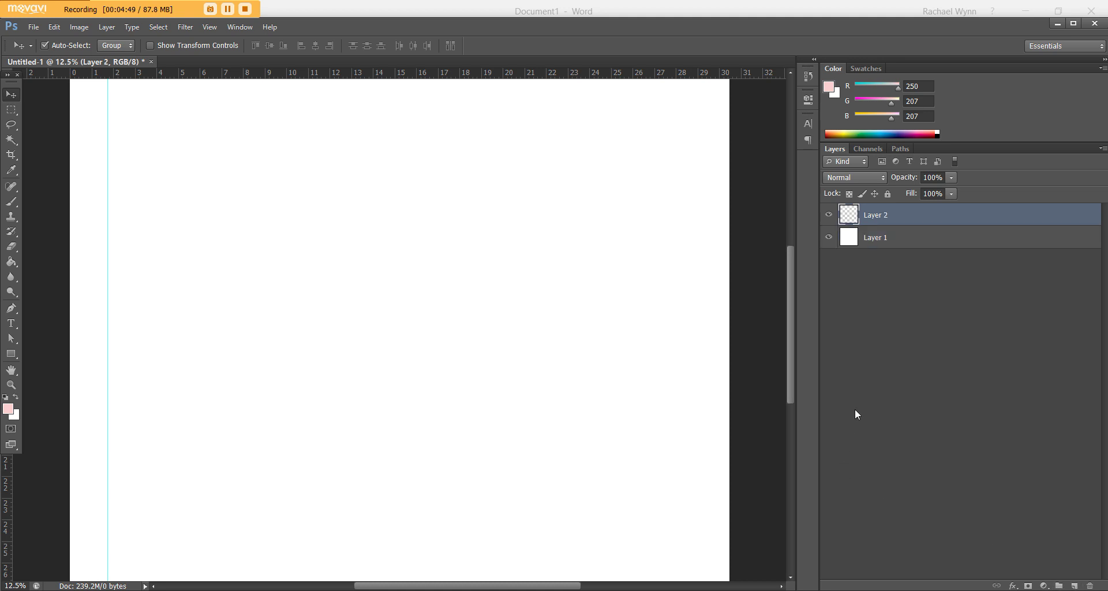
pyautogui.click(11, 353)
pyautogui.moveTo(162, 223); pyautogui.dragTo(345, 337)
pyautogui.click(11, 94)
pyautogui.moveTo(264, 280); pyautogui.dragTo(570, 236)
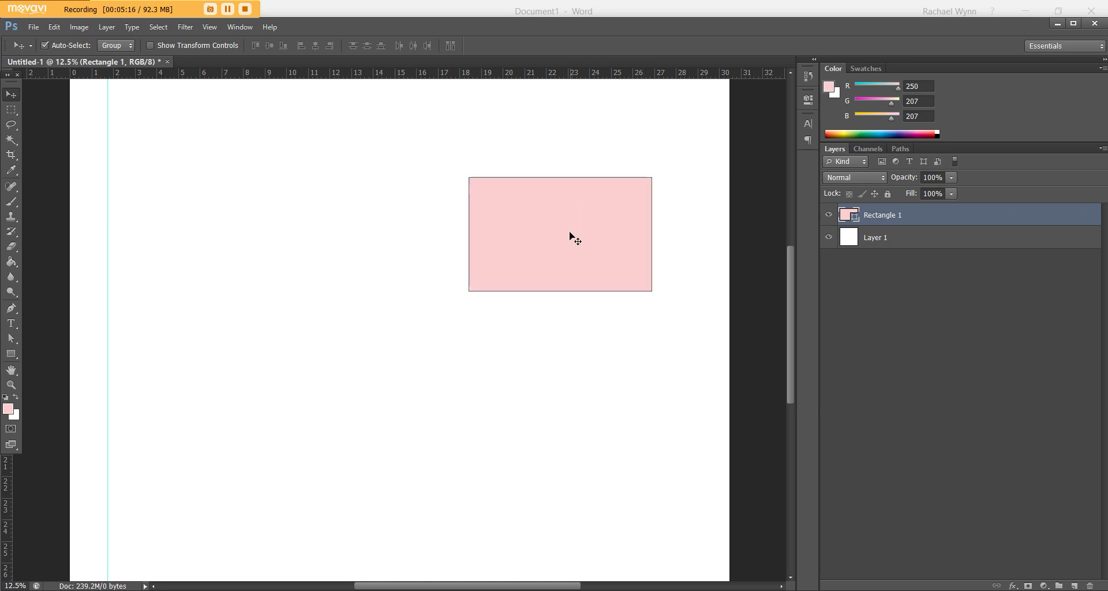
# - Review the available snapping targets with the rectangle in place
pyautogui.click(203, 29)
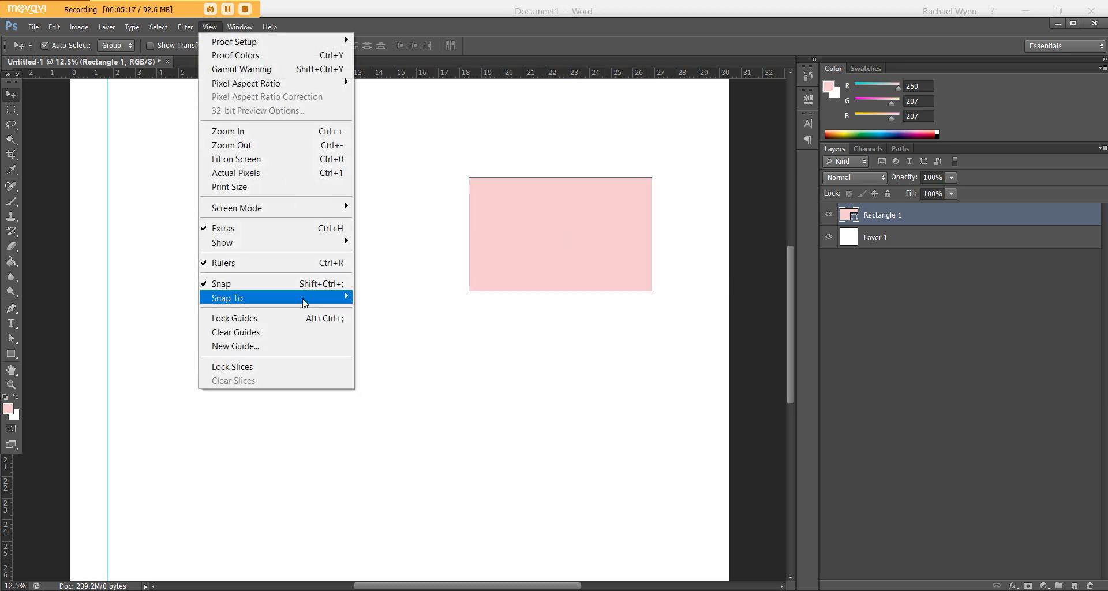
pyautogui.moveTo(306, 296)
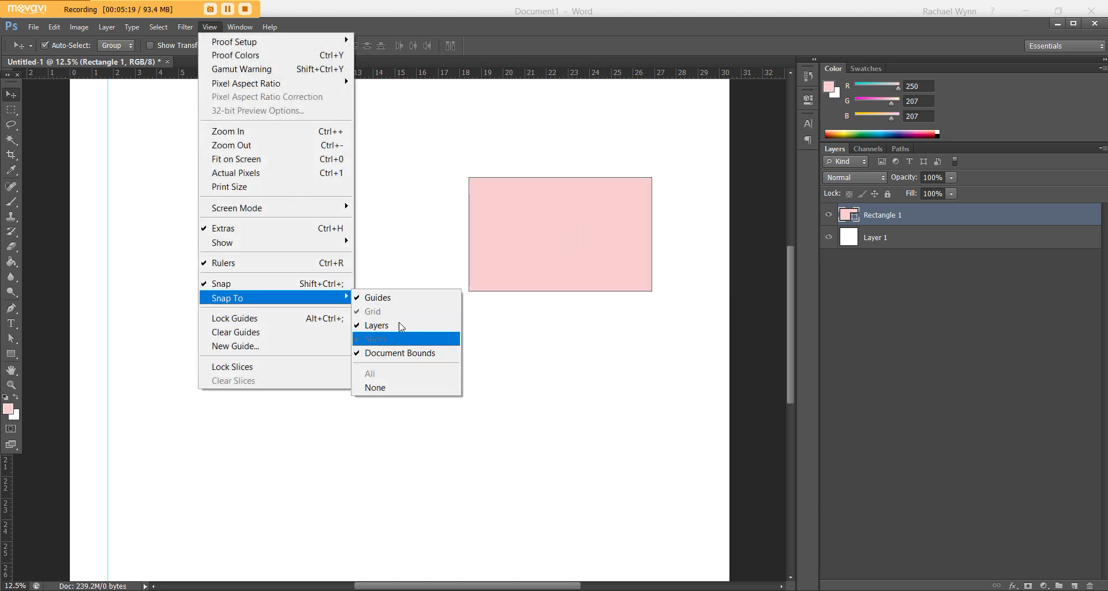
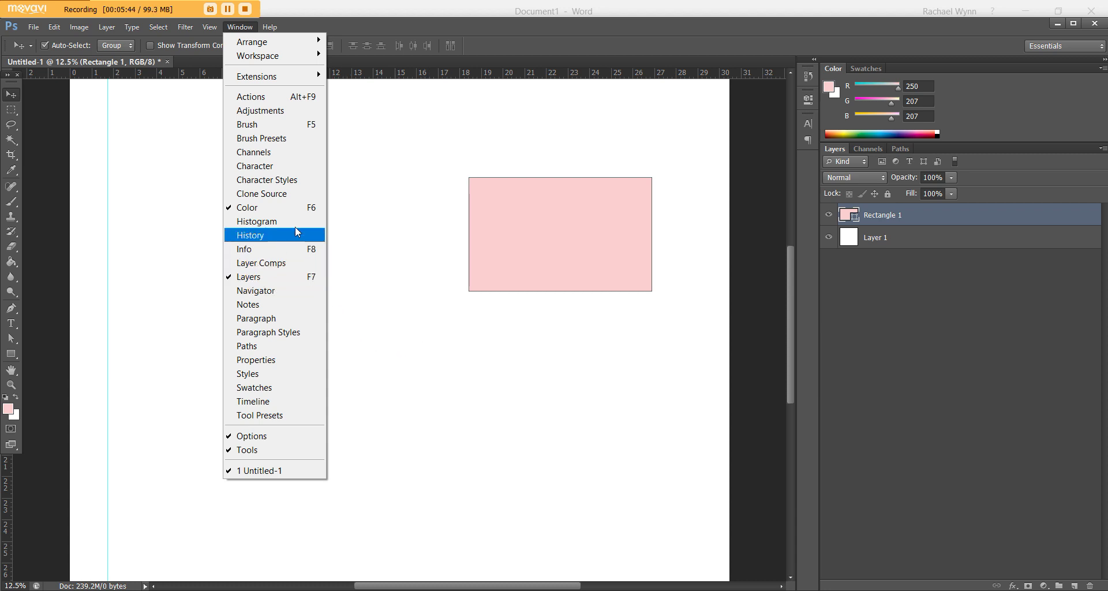
# - Hide the Color panel and show it again above the layers
pyautogui.click(297, 209)
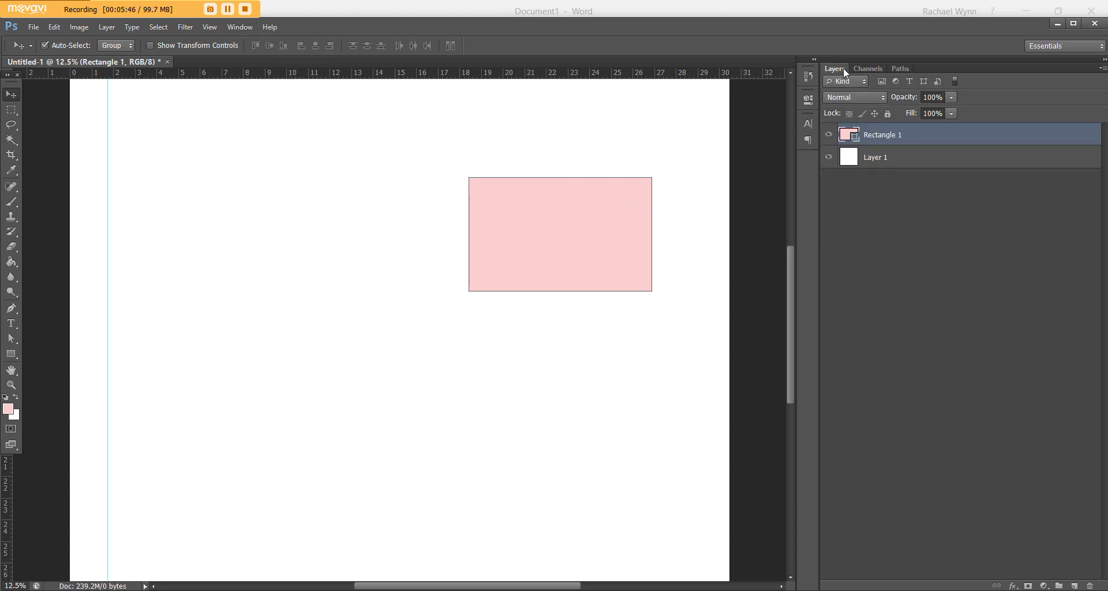
pyautogui.click(249, 30)
pyautogui.click(263, 209)
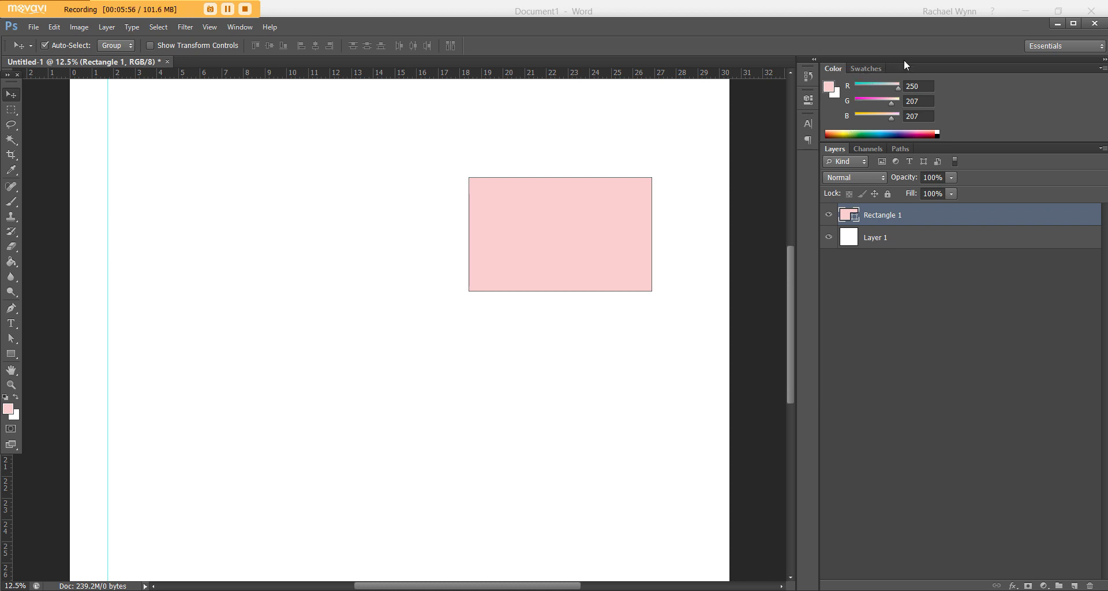
# - Activate the Rectangle tool and display the Swatches in place of the Color sliders
pyautogui.click(240, 27)
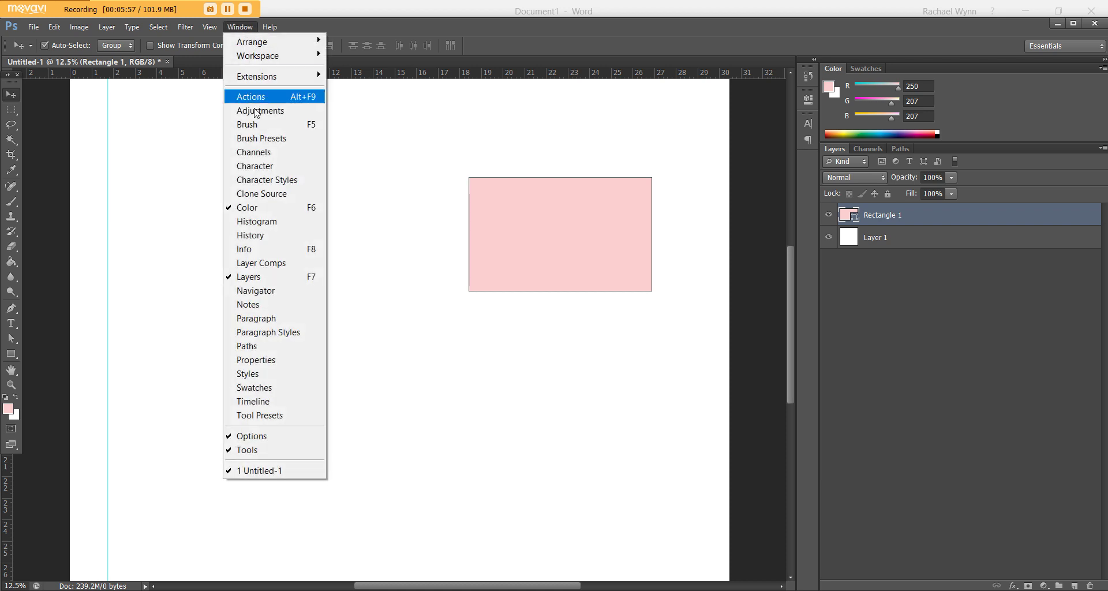
pyautogui.click(899, 71)
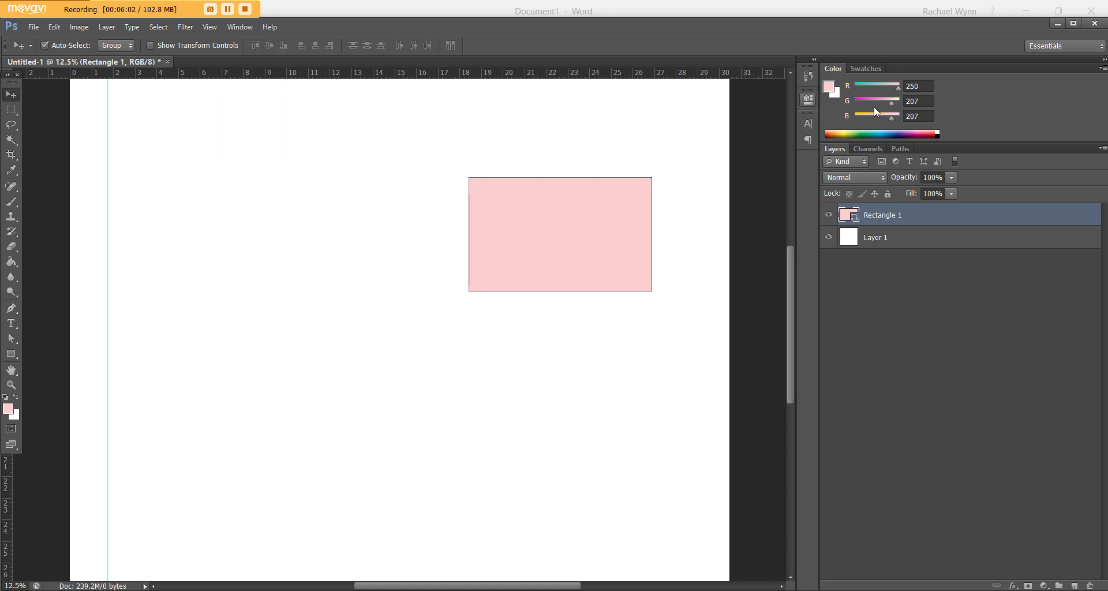
pyautogui.click(11, 353)
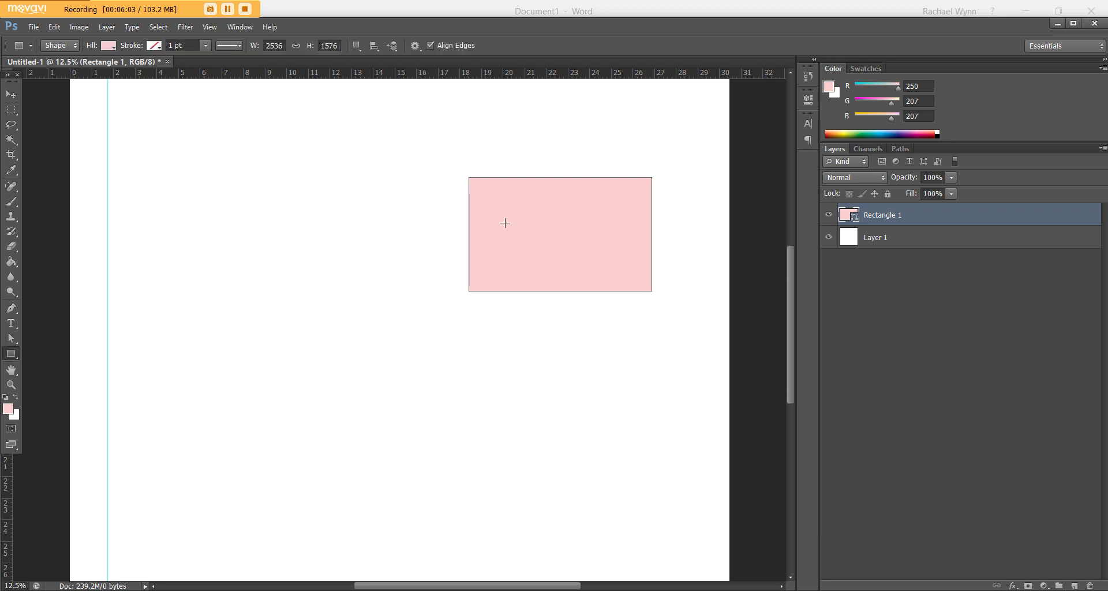
pyautogui.click(872, 68)
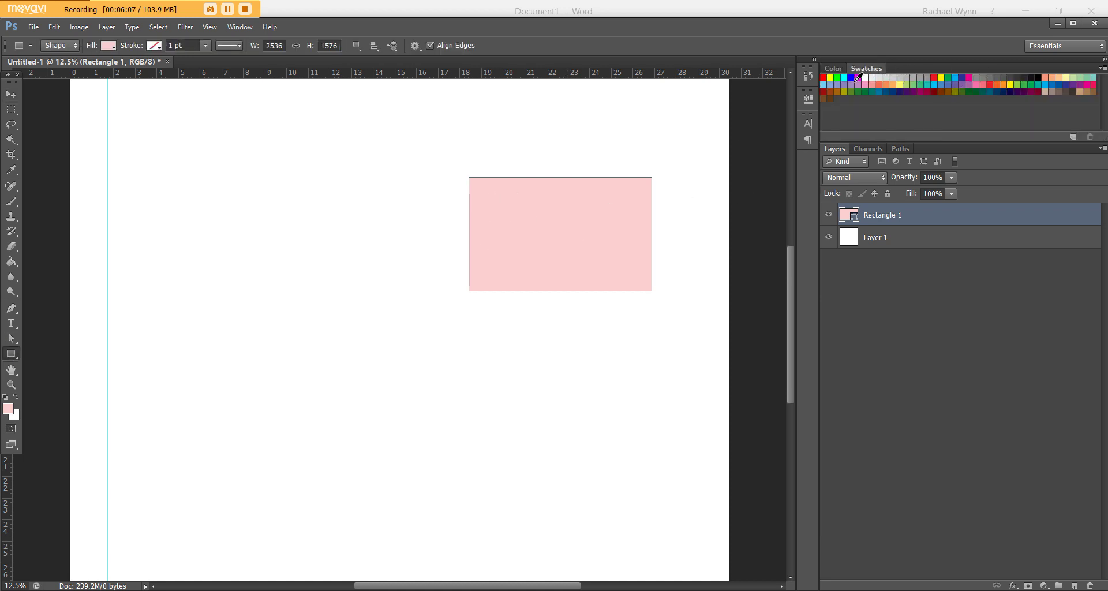
# - View the rectangle's fill colour in the Color Picker and cancel without changing it
pyautogui.click(240, 28)
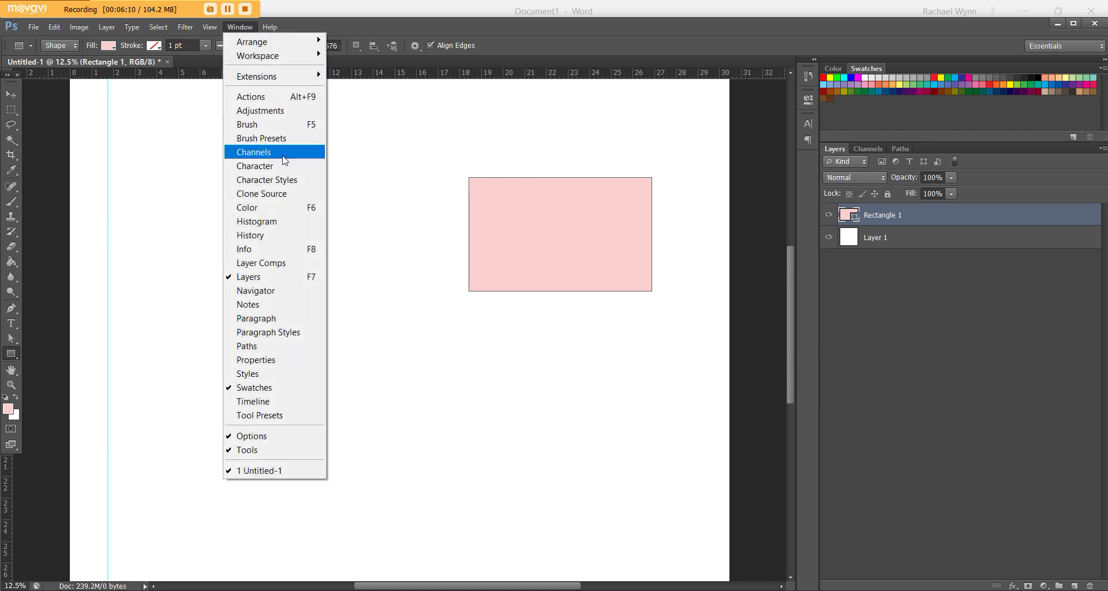
pyautogui.click(111, 47)
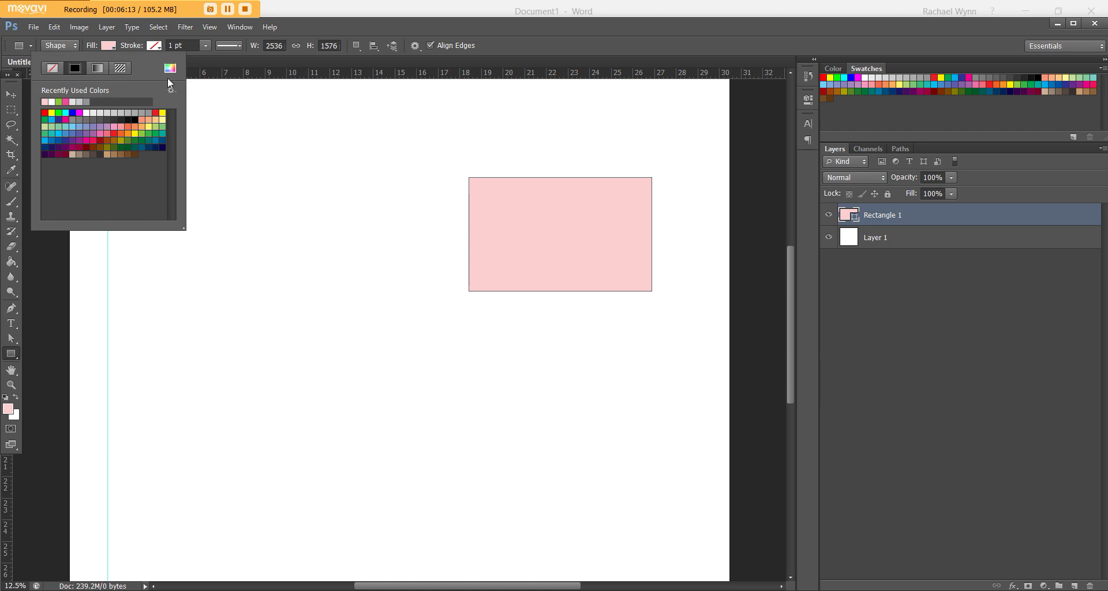
pyautogui.click(170, 69)
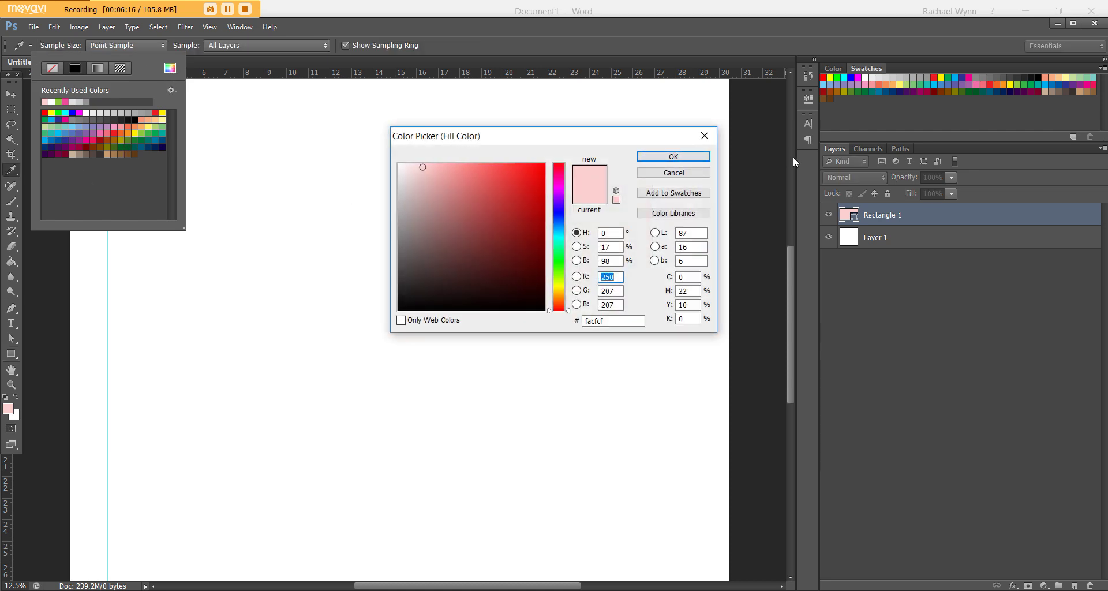
pyautogui.click(703, 138)
# - Show the Character panel, collapse it and expand it again
pyautogui.click(251, 28)
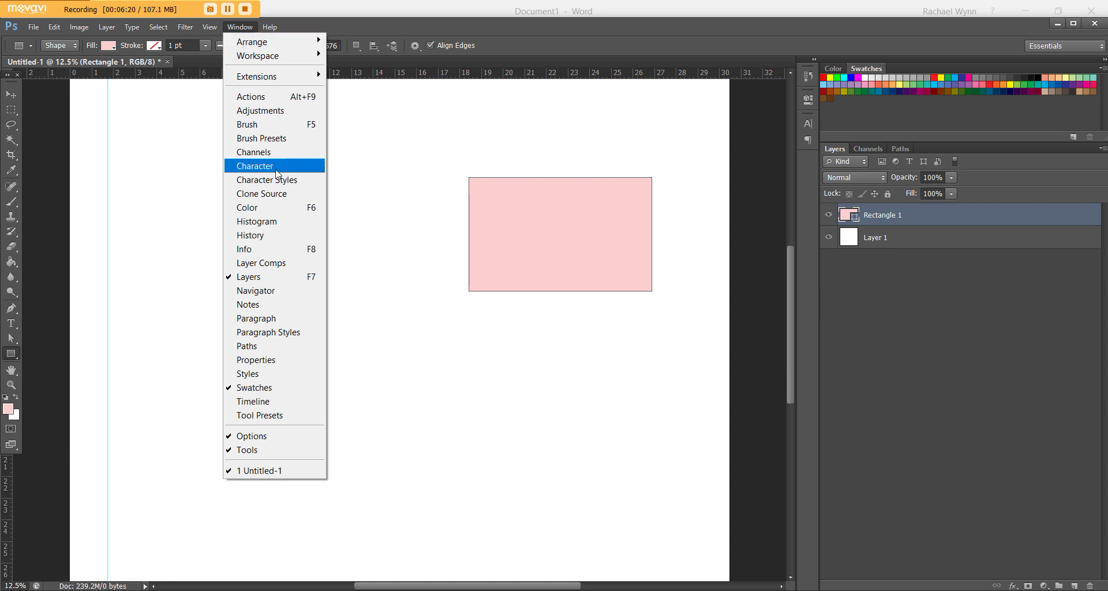
pyautogui.click(271, 166)
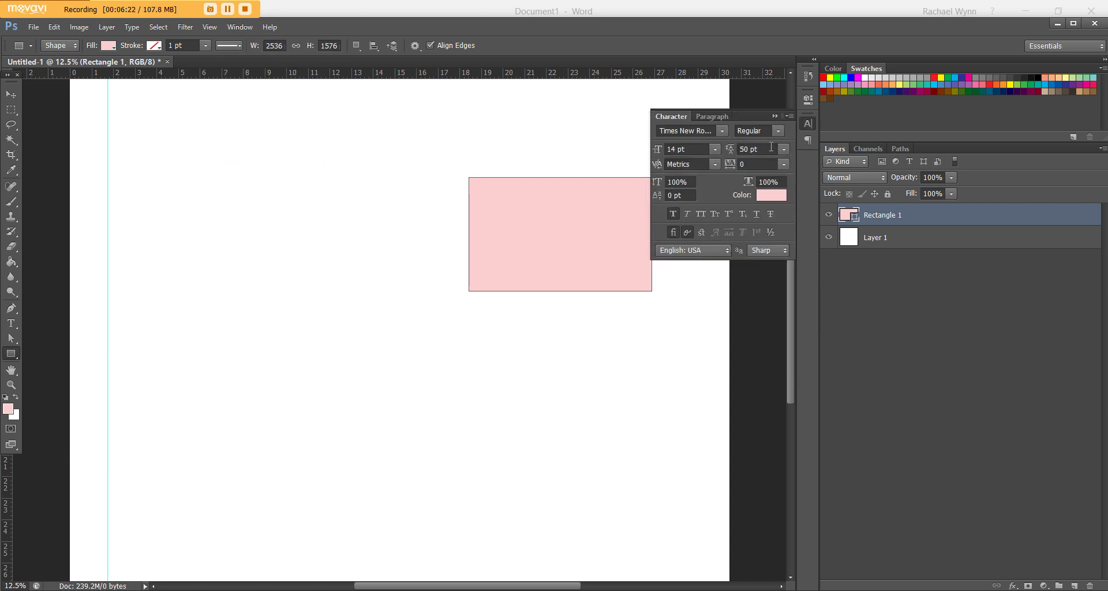
pyautogui.moveTo(755, 115); pyautogui.dragTo(794, 120)
pyautogui.moveTo(775, 69); pyautogui.dragTo(812, 123)
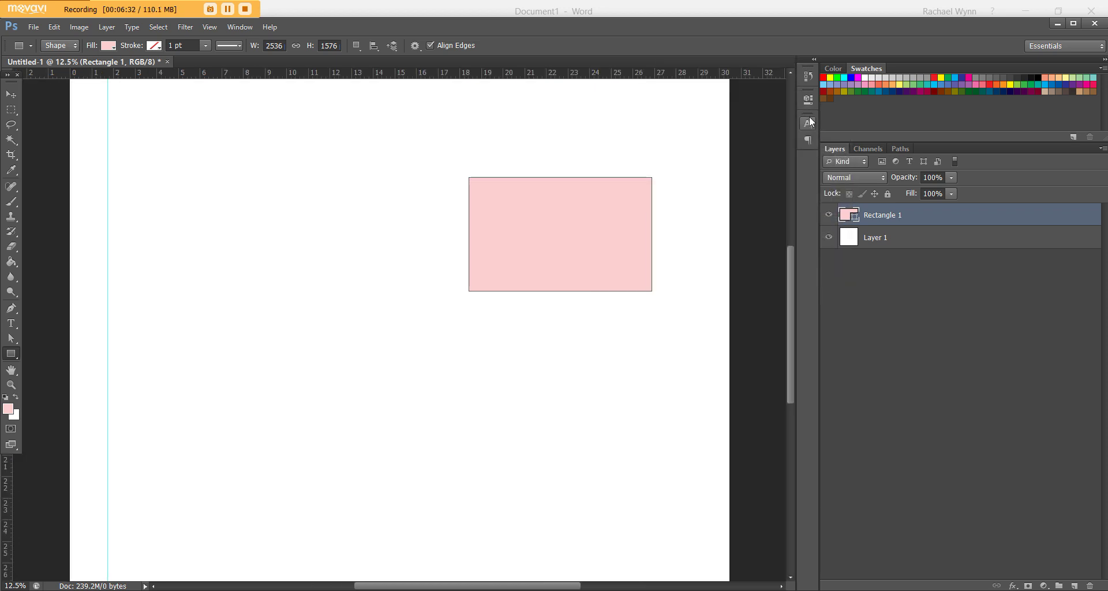
pyautogui.click(810, 122)
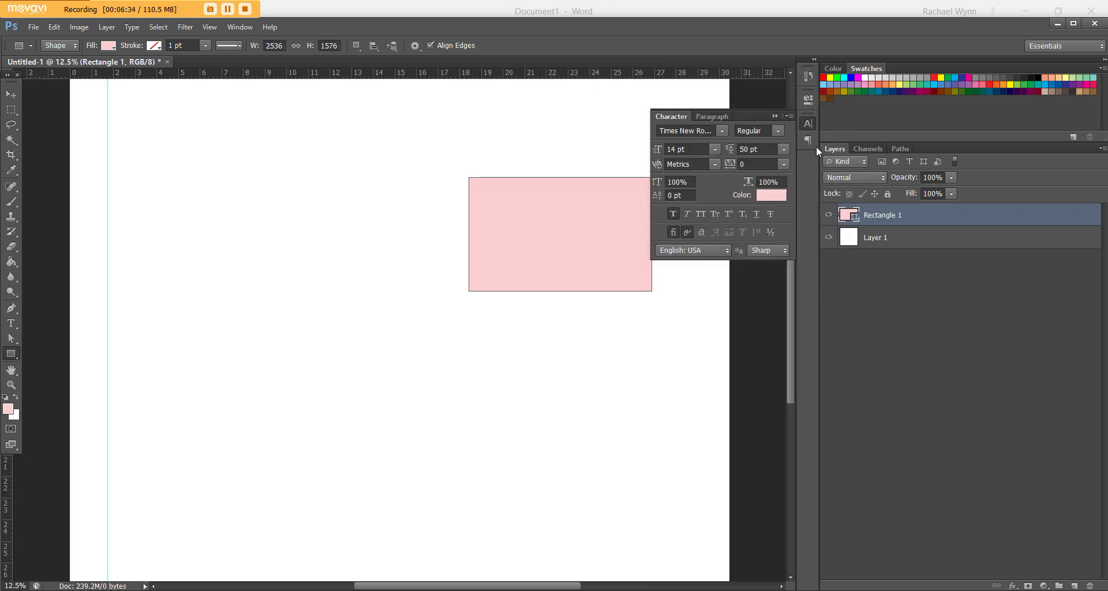
# - Undock the Swatches and Layers group, float it near the workspace's right edge, and make it taller and wider
pyautogui.moveTo(806, 58)
pyautogui.mouseDown()
pyautogui.moveTo(760, 81)
pyautogui.moveTo(778, 98)
pyautogui.moveTo(806, 69)
pyautogui.moveTo(795, 163)
pyautogui.moveTo(808, 68)
pyautogui.mouseUp()
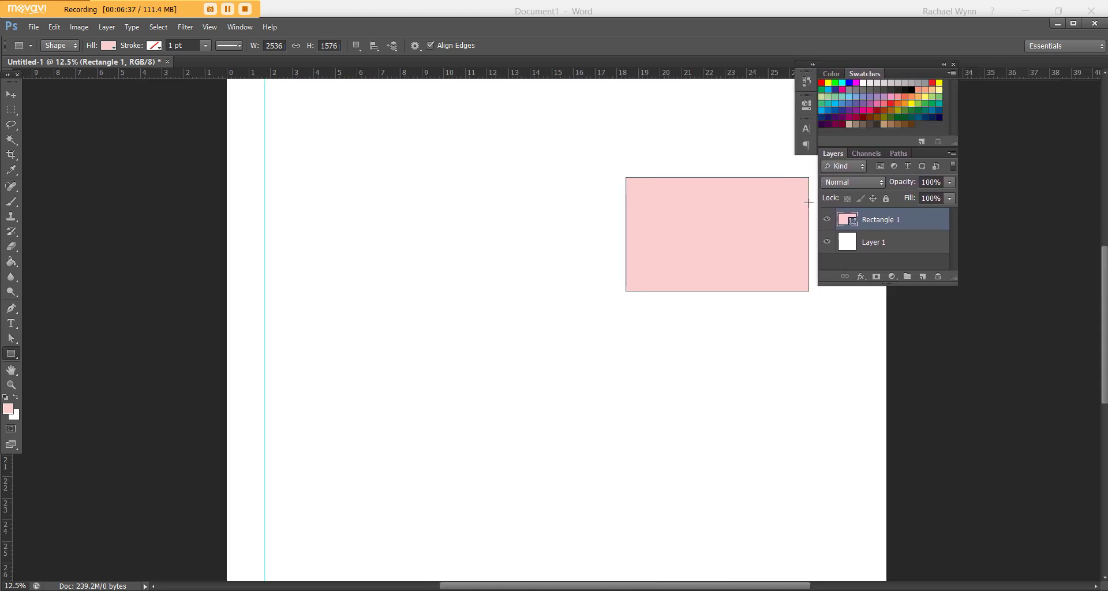
pyautogui.moveTo(922, 79); pyautogui.dragTo(1022, 66)
pyautogui.moveTo(1047, 285); pyautogui.dragTo(1051, 584)
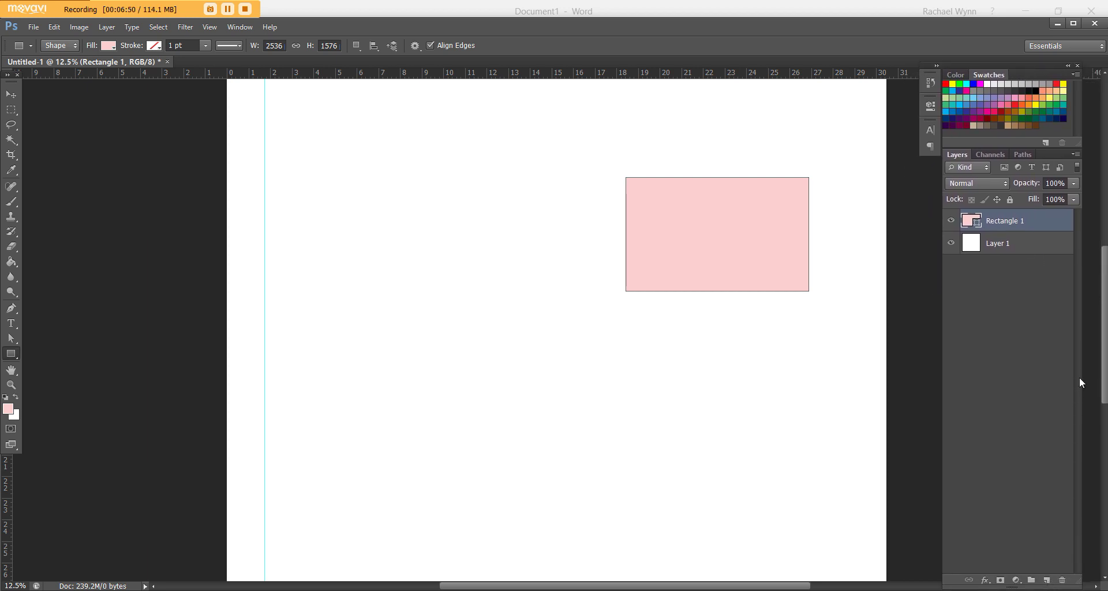
pyautogui.moveTo(1083, 373); pyautogui.dragTo(1102, 372)
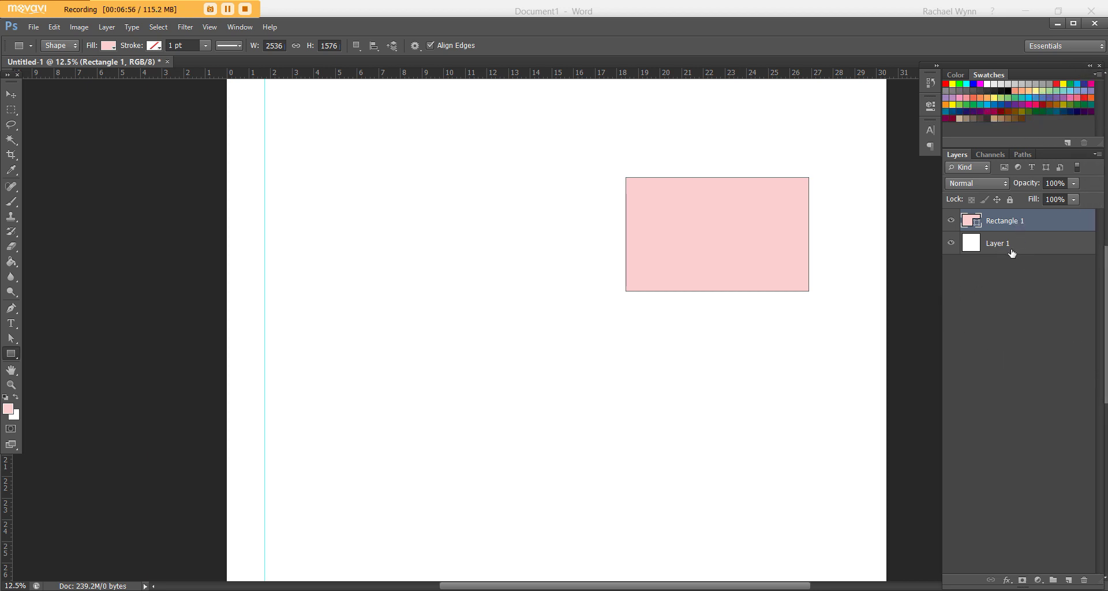
# - Show the Character panel, look through its font styles without changing the current one, and activate the Type tool
pyautogui.click(238, 29)
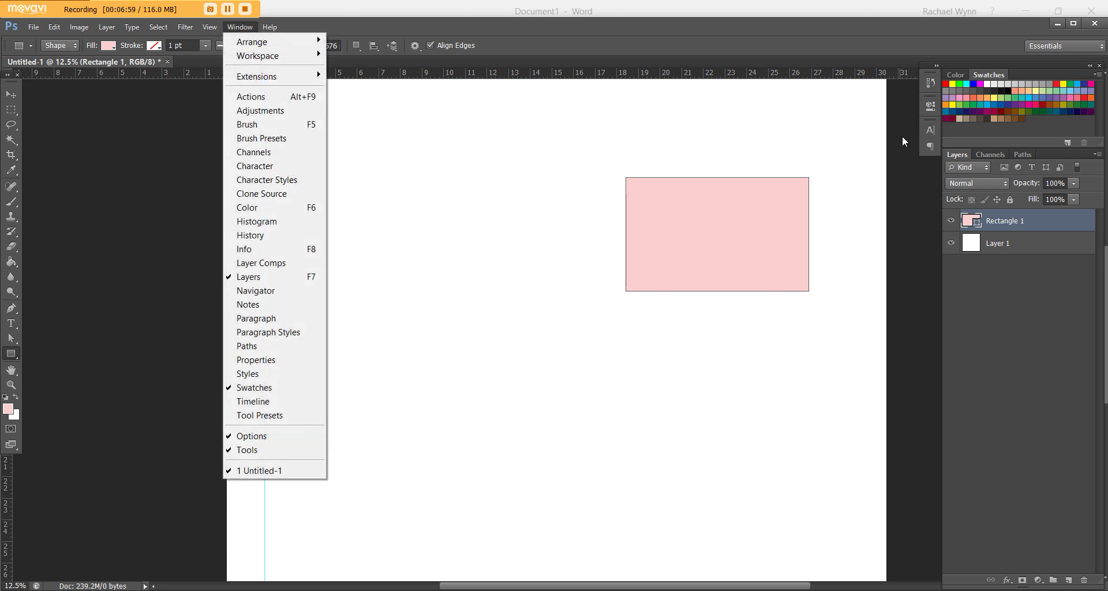
pyautogui.click(271, 165)
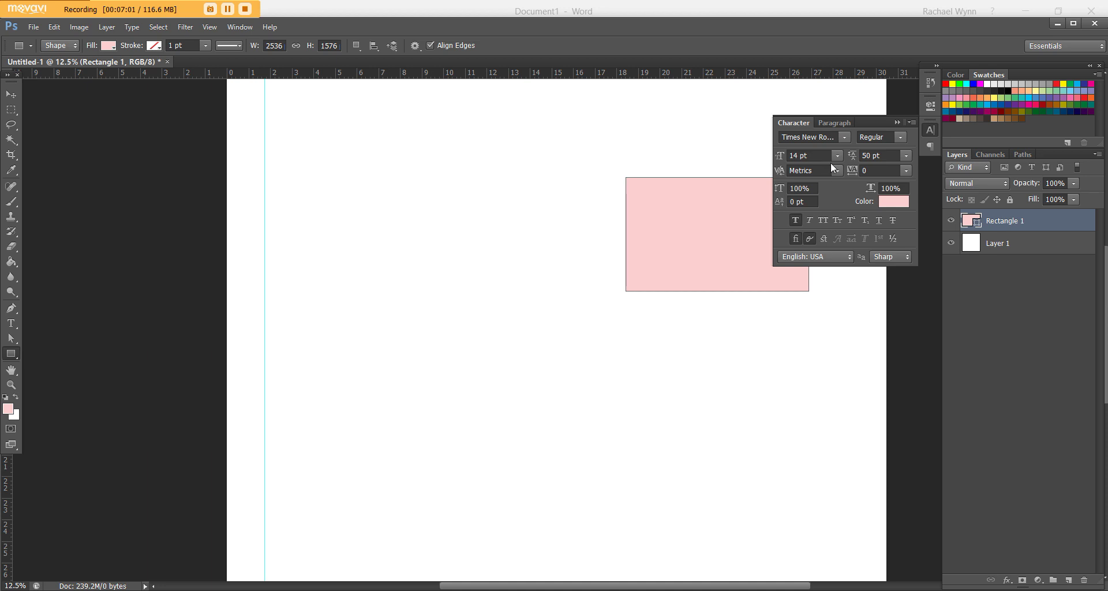
pyautogui.click(896, 139)
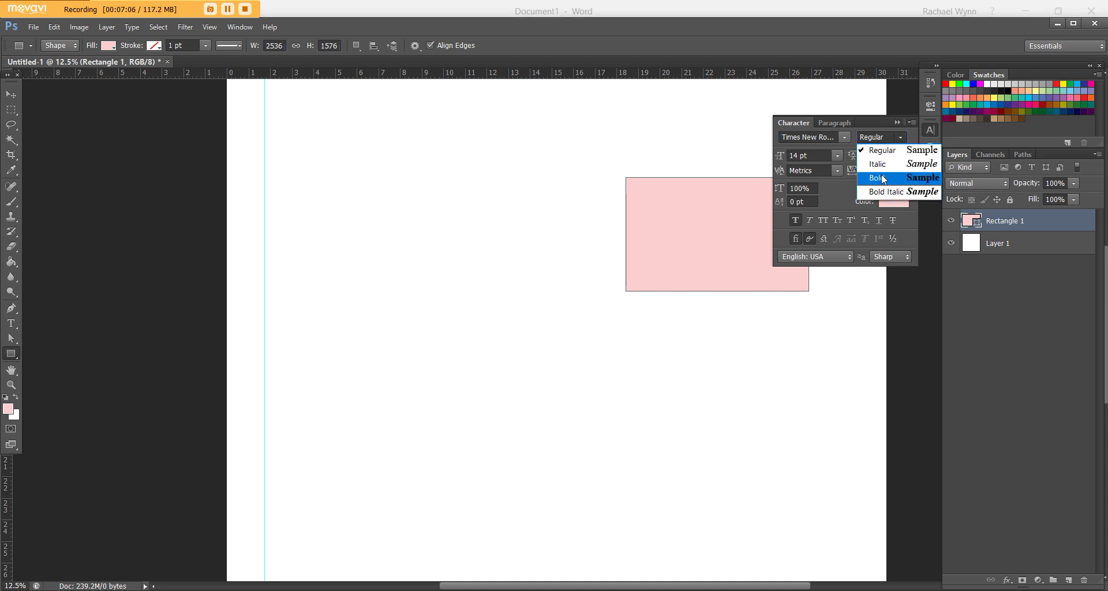
pyautogui.click(924, 148)
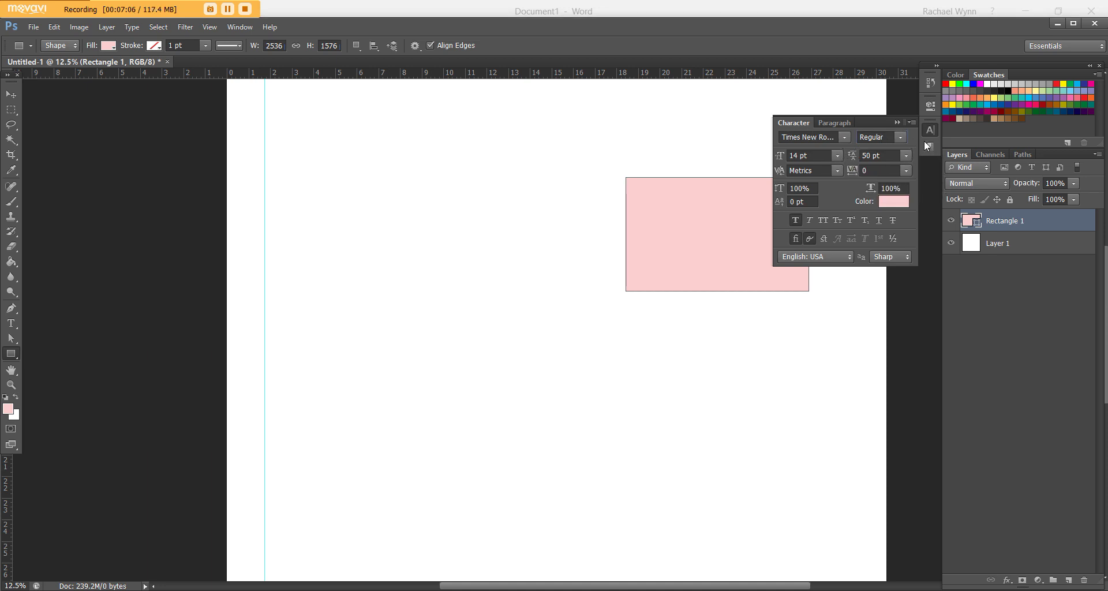
pyautogui.click(815, 153)
pyautogui.click(11, 323)
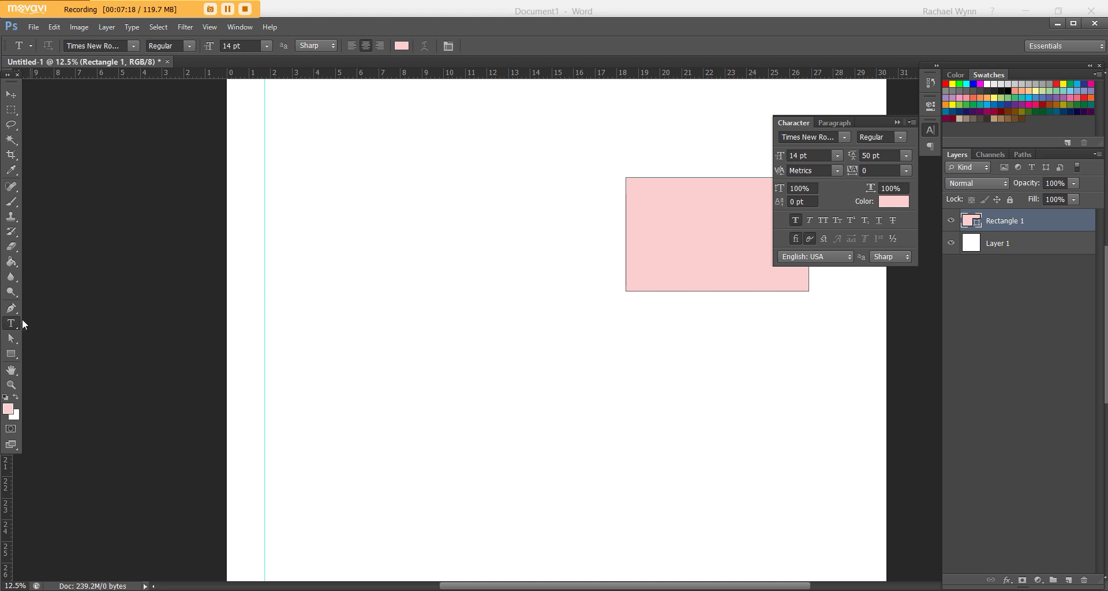
# - Add the text "hello" on two lines beside the rectangle and set its leading to 15 pt
pyautogui.click(462, 247)
pyautogui.write('hello hello')
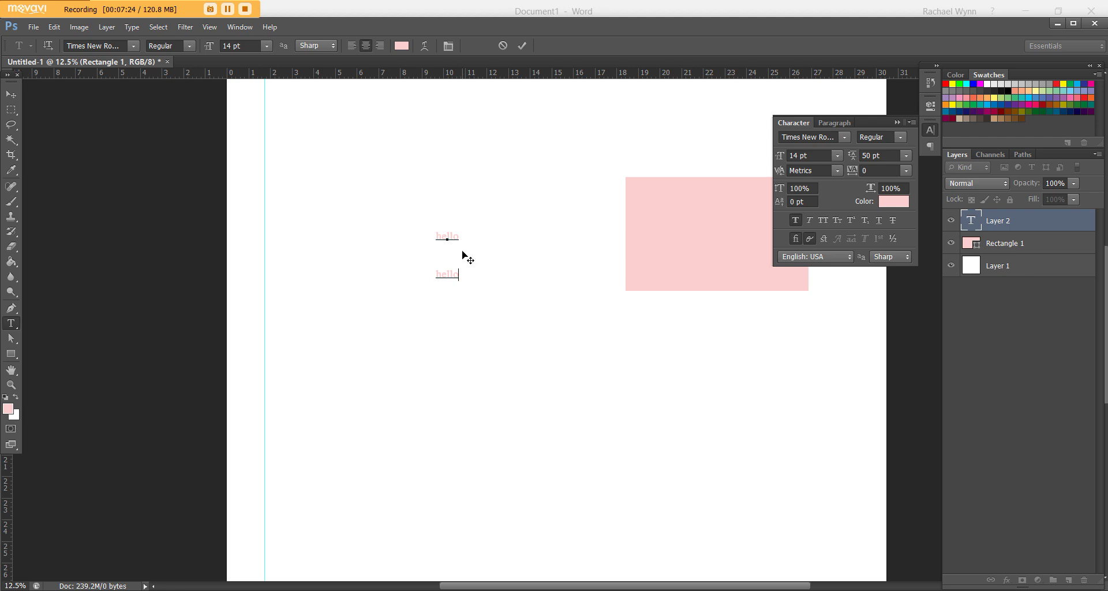
pyautogui.hotkey('ctrl', 'a')
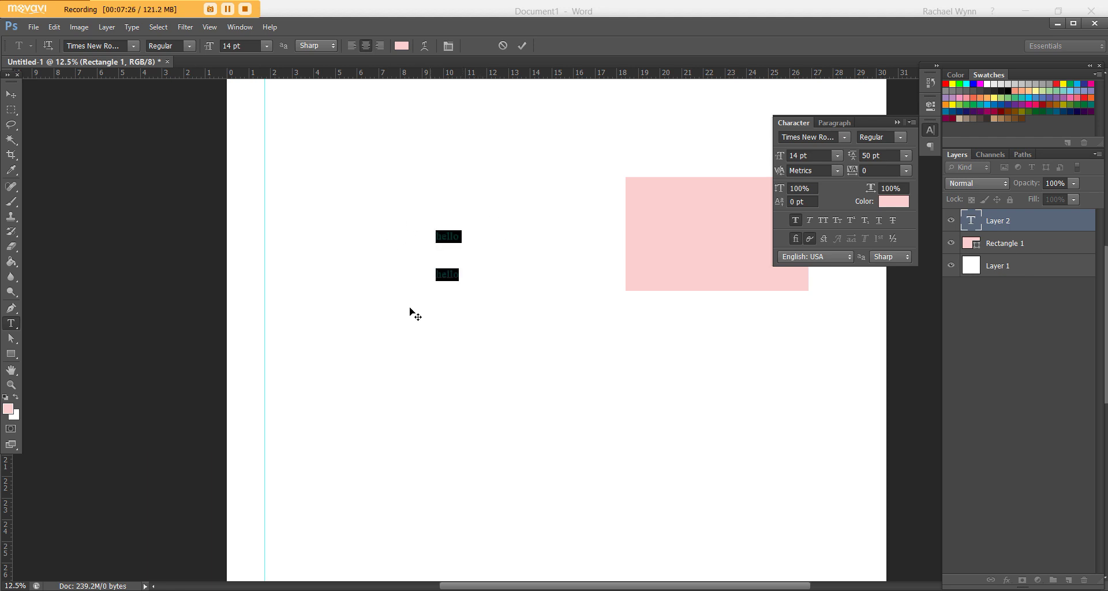
pyautogui.click(880, 155)
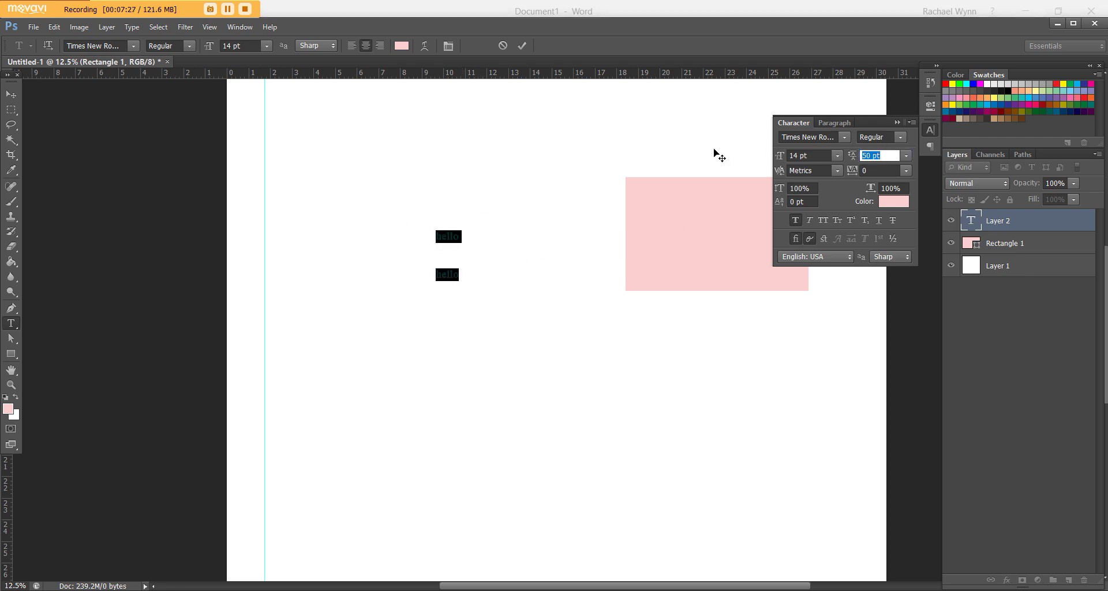
pyautogui.write('10')
pyautogui.press('Return')
pyautogui.click(880, 155)
pyautogui.write('15')
pyautogui.press('Return')
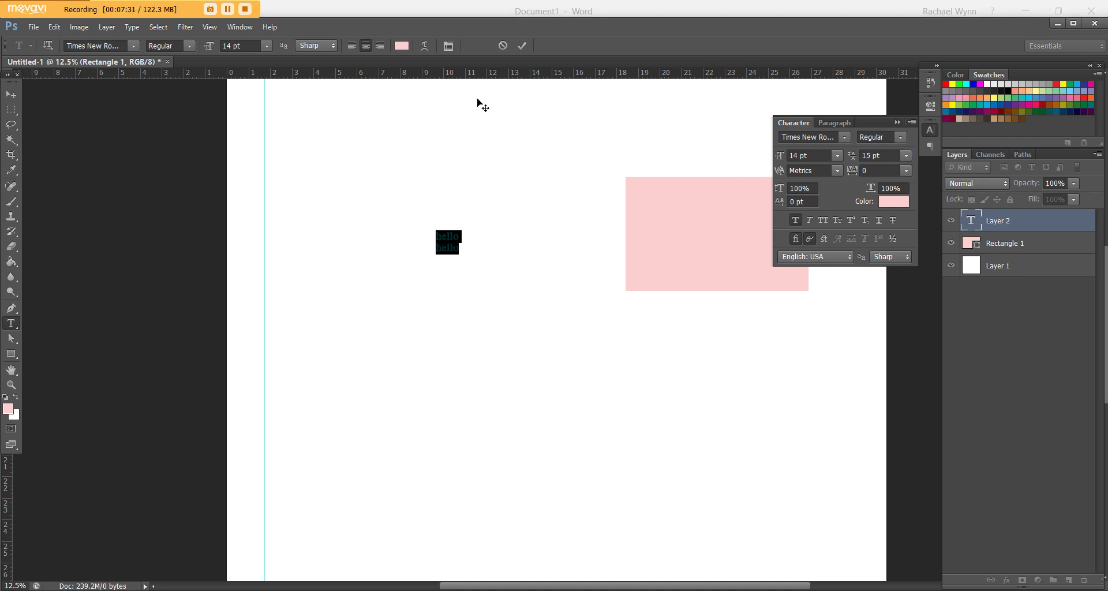
pyautogui.click(11, 93)
# - Set the tracking of the hello text to 300
pyautogui.hotkey('ctrl', '+')
pyautogui.hotkey('ctrl', '+')
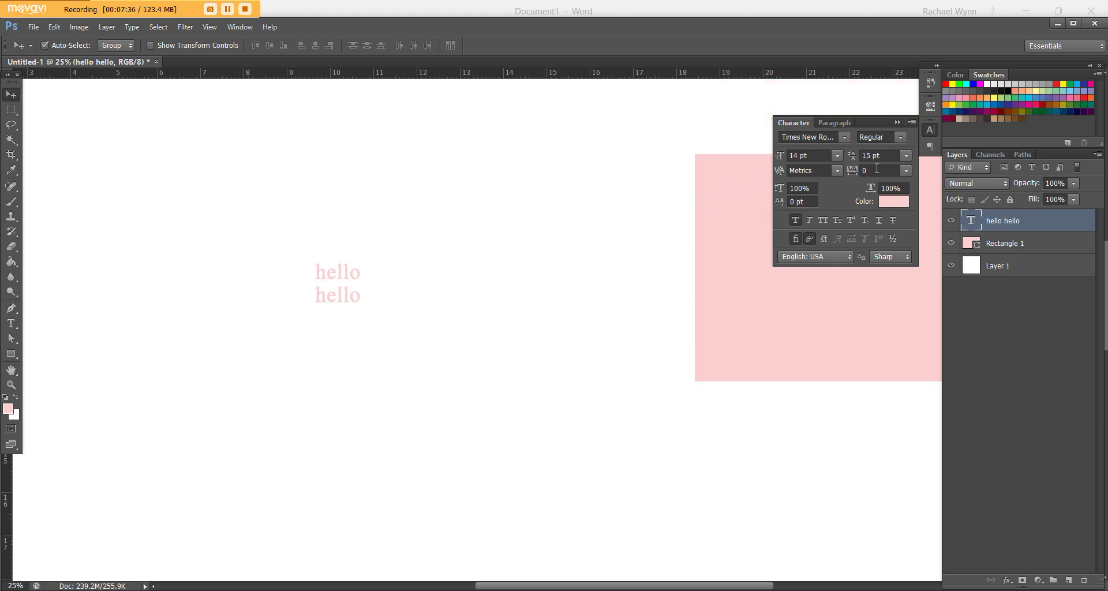
pyautogui.click(851, 173)
pyautogui.write('30')
pyautogui.press('Return')
pyautogui.click(878, 171)
pyautogui.write('300')
pyautogui.press('Return')
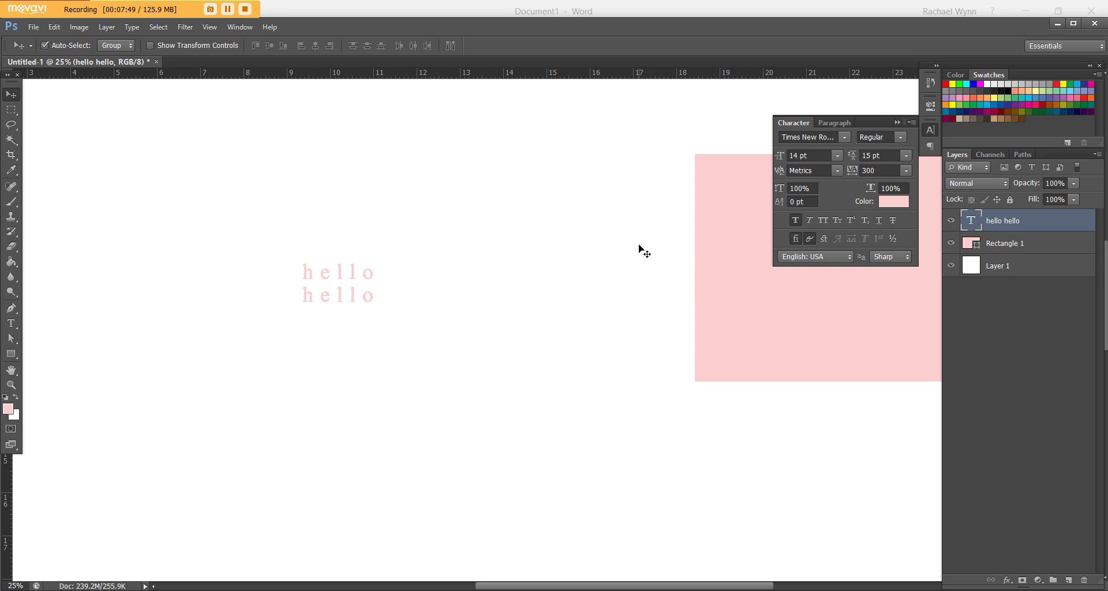
# - Change the hello text's colour to magenta
pyautogui.click(894, 203)
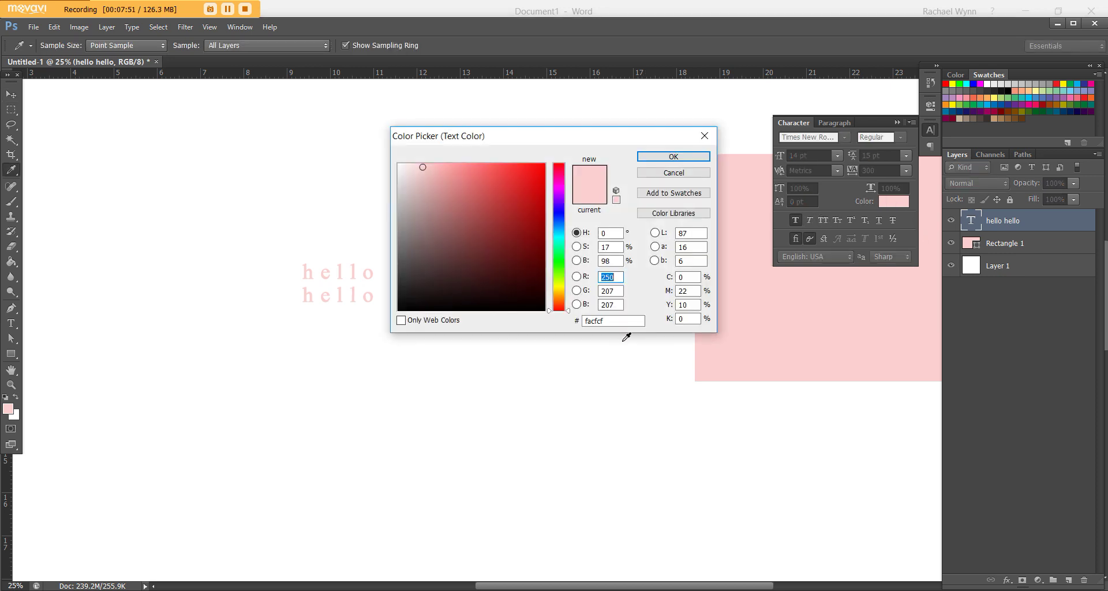
pyautogui.click(444, 213)
pyautogui.moveTo(513, 232)
pyautogui.mouseDown()
pyautogui.moveTo(504, 186)
pyautogui.moveTo(559, 185)
pyautogui.mouseUp()
pyautogui.click(689, 156)
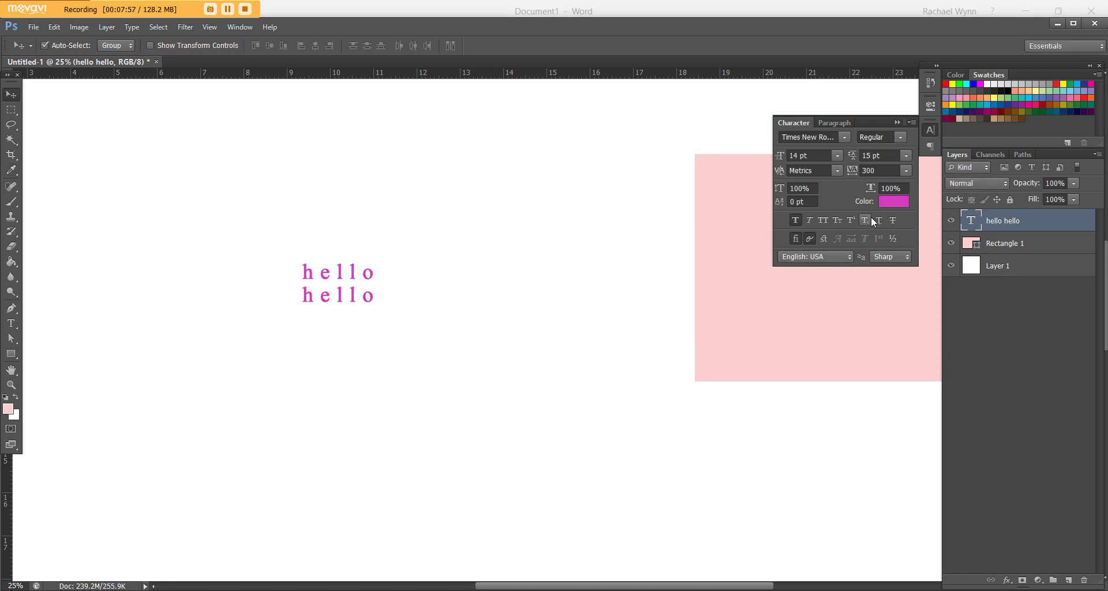
# - Try the All Caps and Faux Italic styles on the hello text
pyautogui.click(826, 218)
pyautogui.click(823, 219)
pyautogui.click(809, 220)
# - Try left alignment on the hello text, restore centre alignment and collapse the Paragraph panel
pyautogui.click(840, 123)
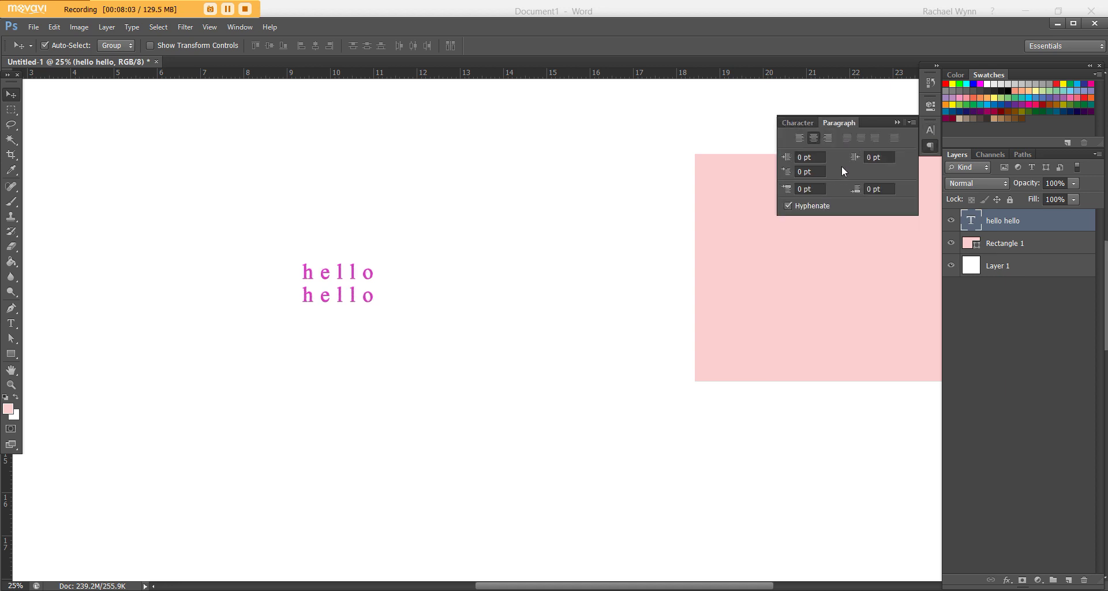
pyautogui.click(798, 136)
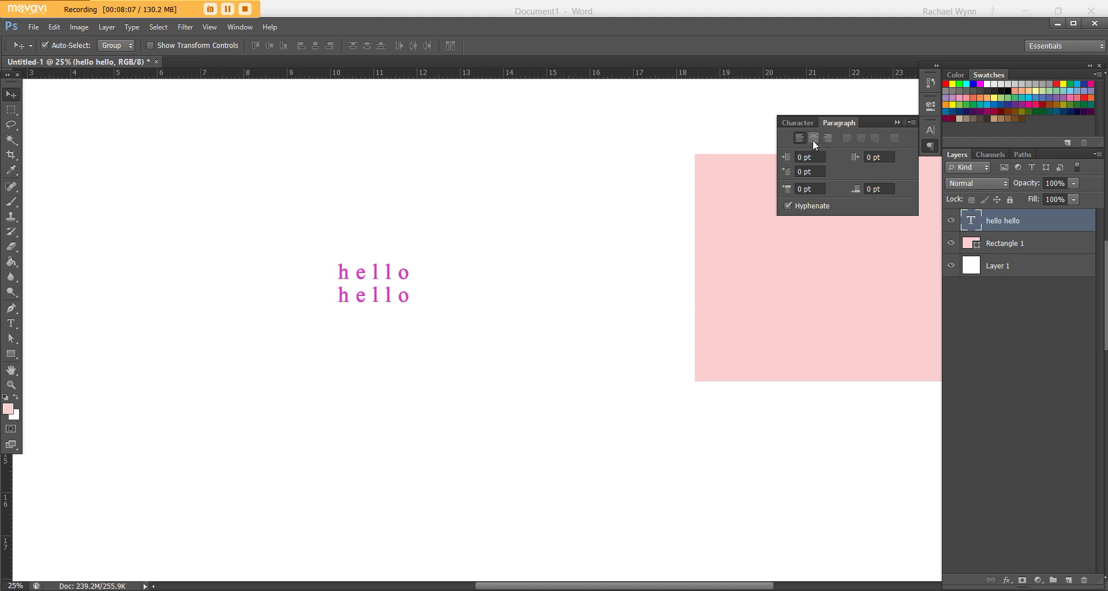
pyautogui.click(813, 139)
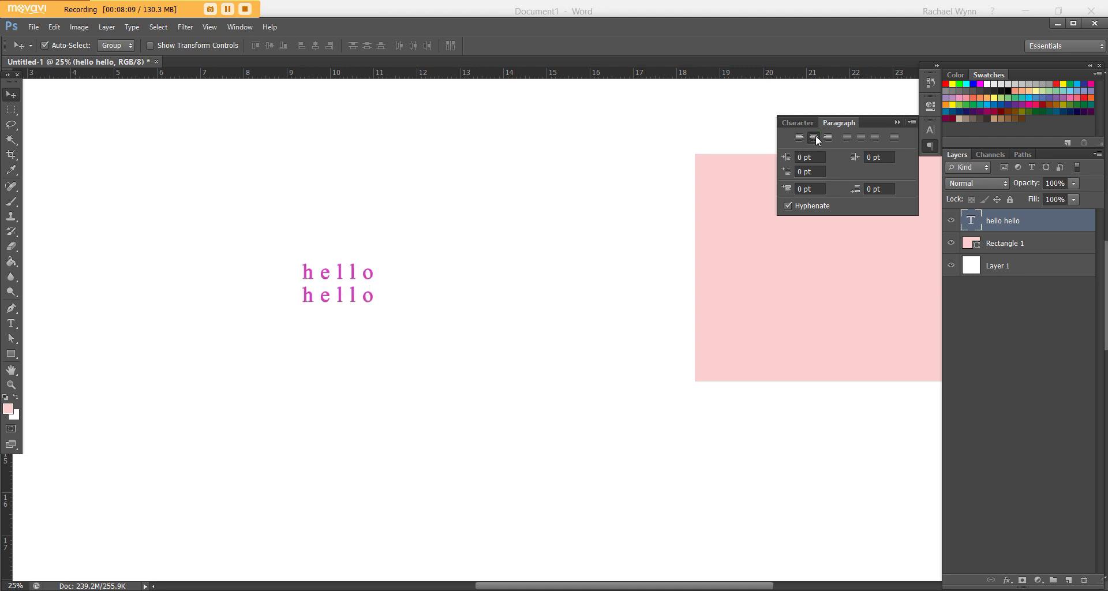
pyautogui.click(897, 123)
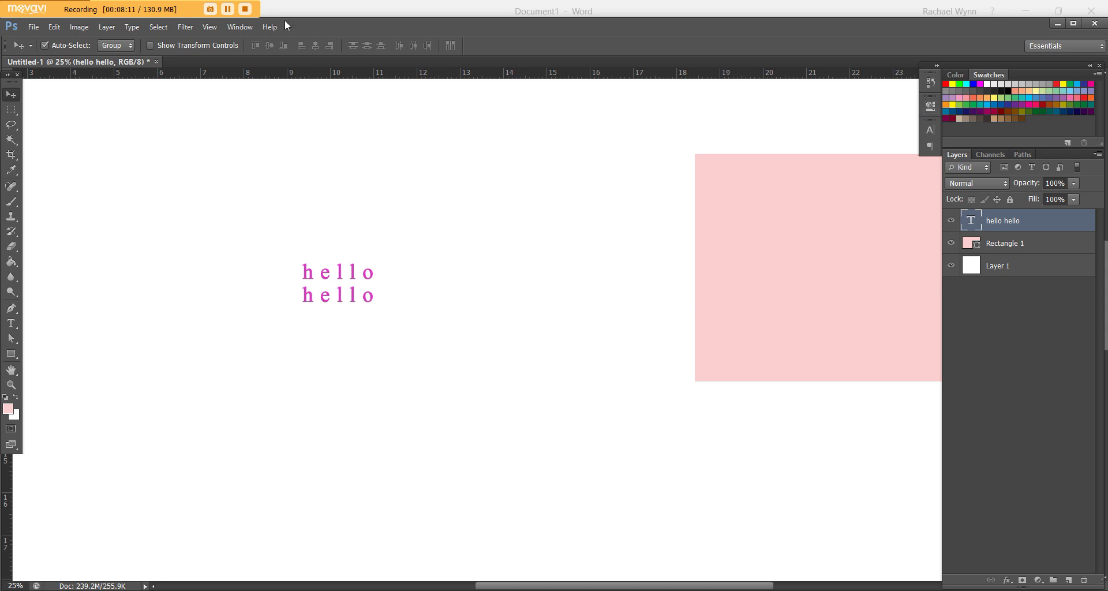
pyautogui.click(239, 27)
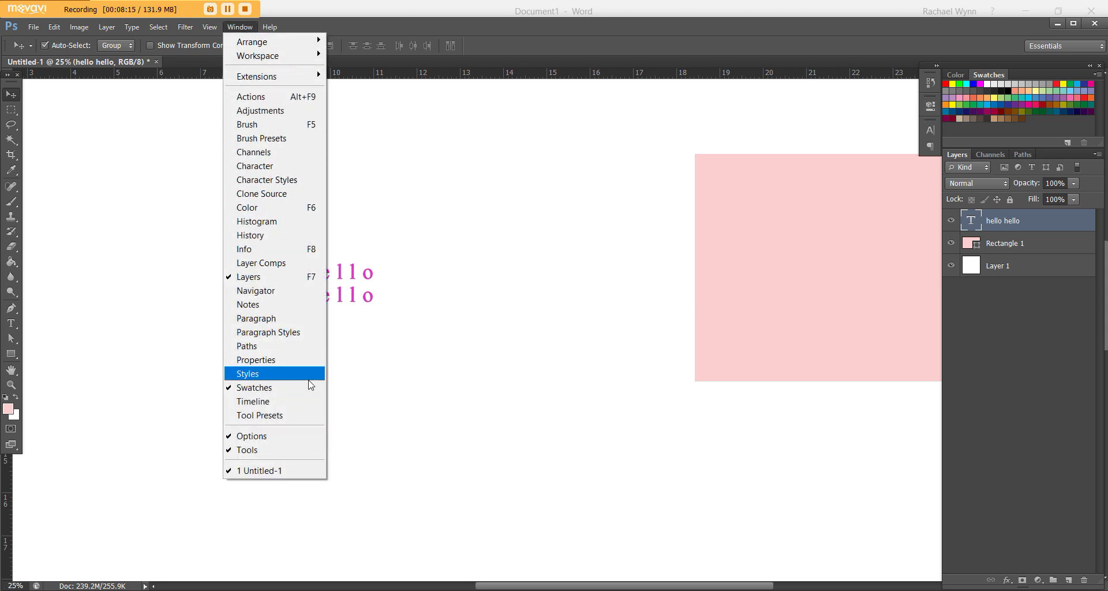
pyautogui.moveTo(212, 27)
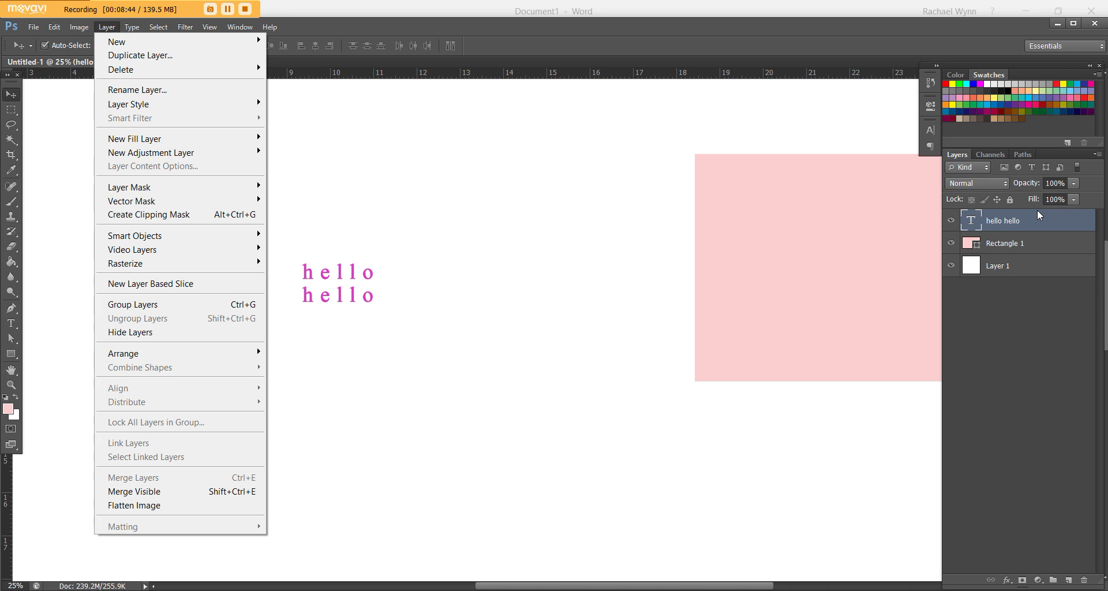
# - Resize the canvas to 8.5 inches wide by 11 inches high and accept the clipping
pyautogui.moveTo(70, 28)
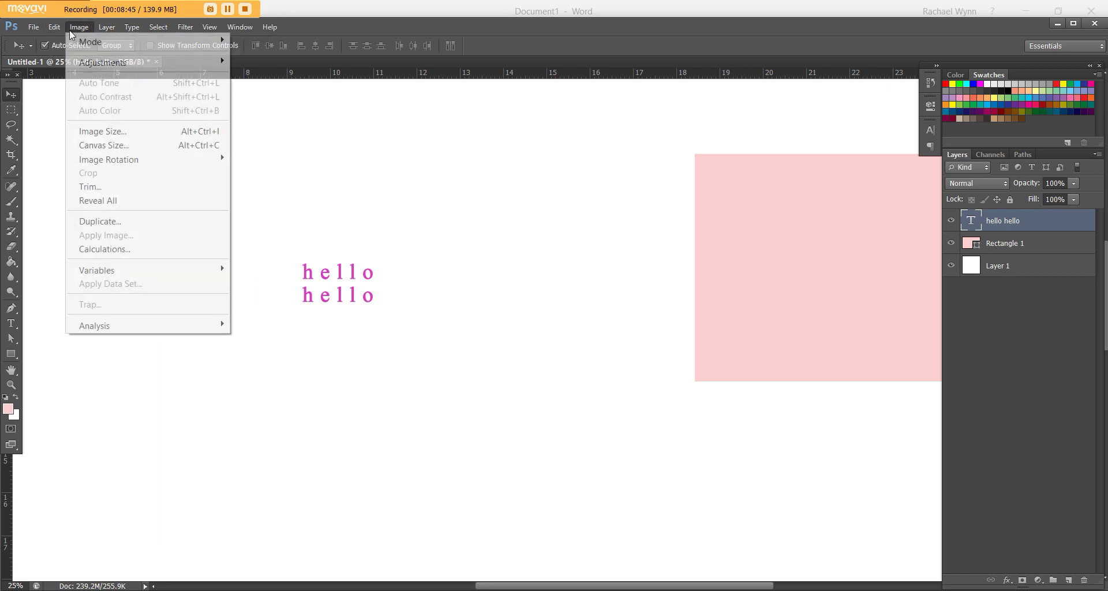
pyautogui.click(109, 145)
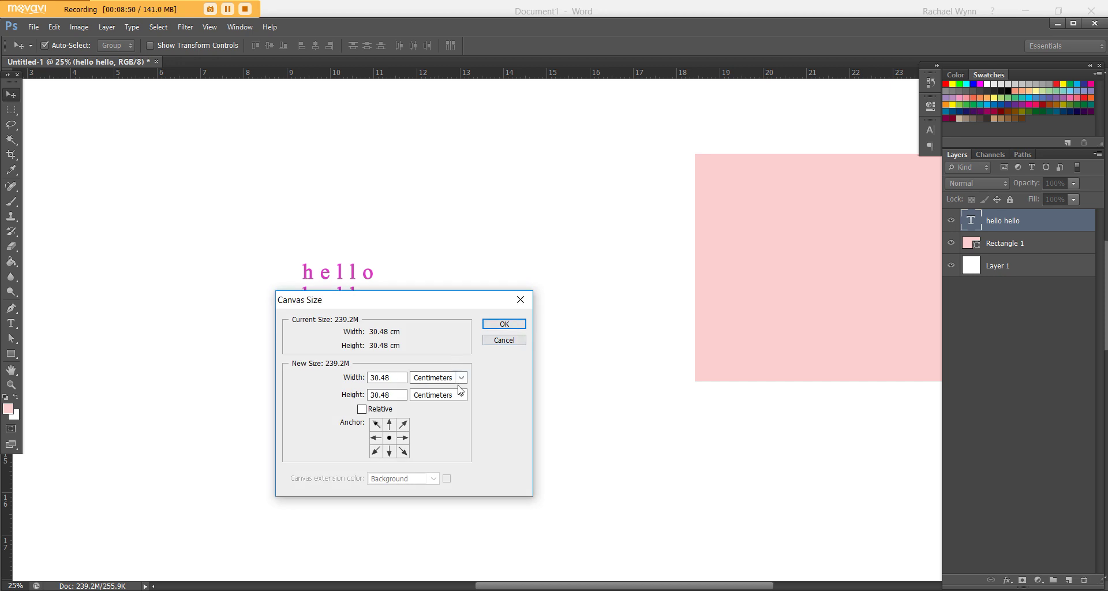
pyautogui.click(461, 381)
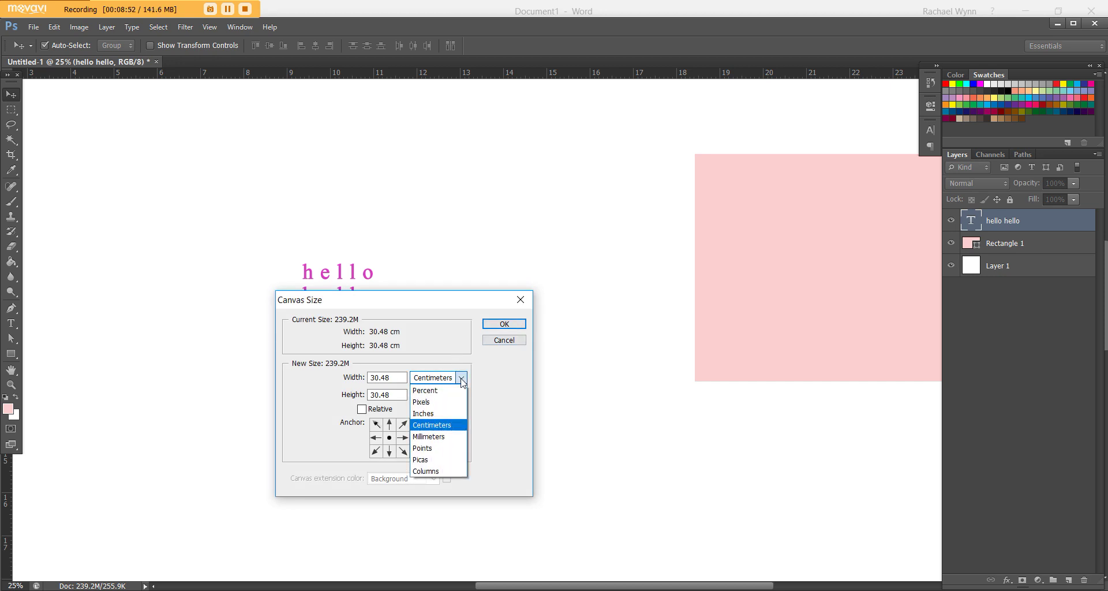
pyautogui.click(434, 414)
pyautogui.click(389, 376)
pyautogui.write('8.5')
pyautogui.press('Tab')
pyautogui.write('11')
pyautogui.click(521, 324)
pyautogui.click(519, 239)
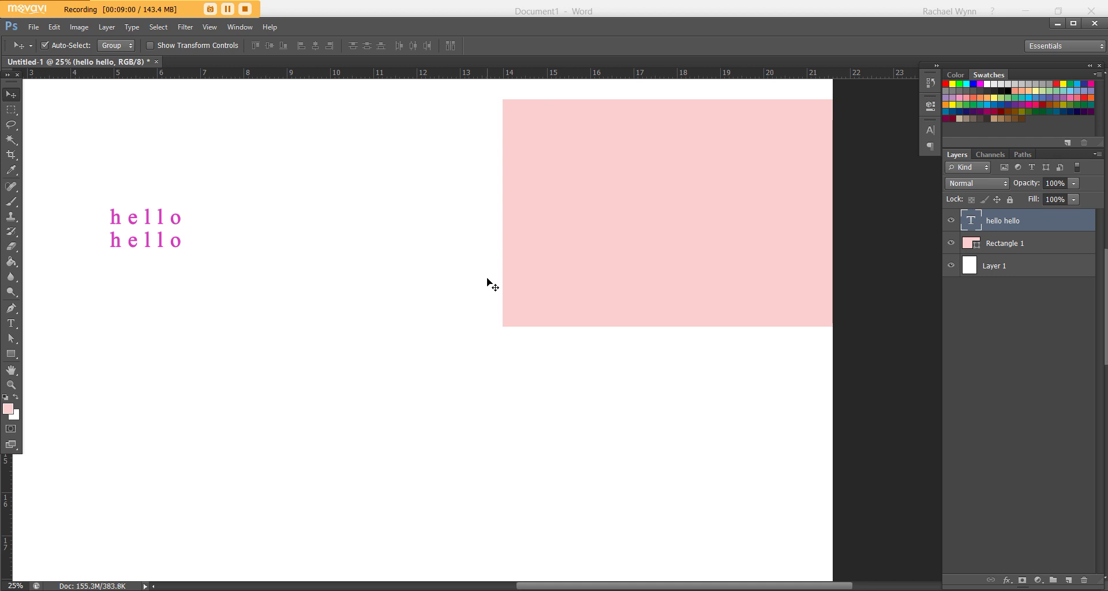
# - Undo the canvas size change
pyautogui.hotkey('ctrl', '-')
pyautogui.hotkey('ctrl', '-')
pyautogui.hotkey('ctrl', '-')
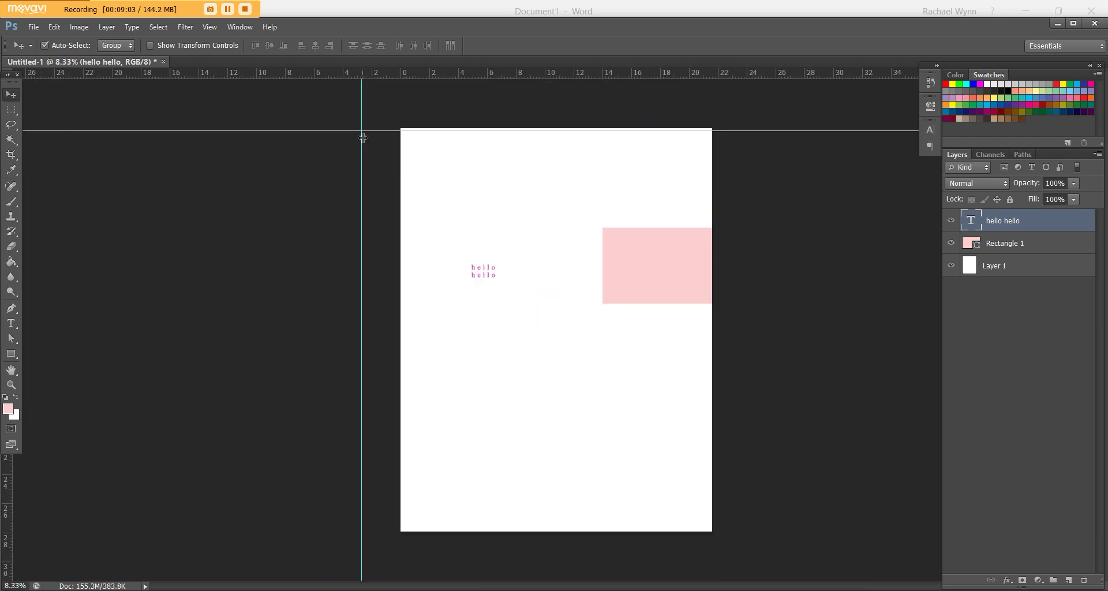
pyautogui.click(54, 27)
pyautogui.click(92, 69)
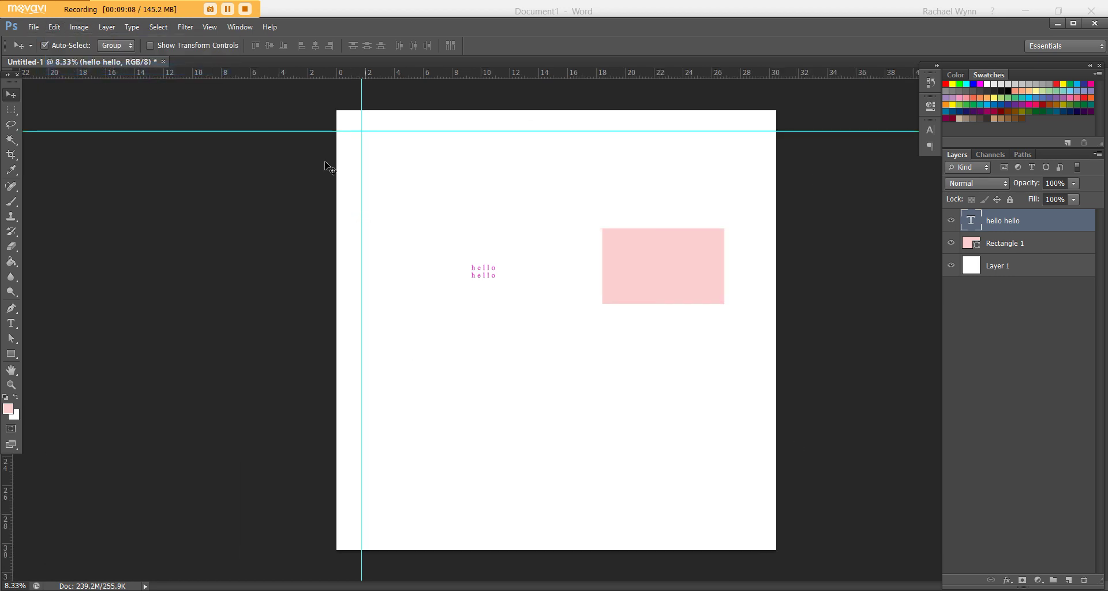
pyautogui.click(55, 27)
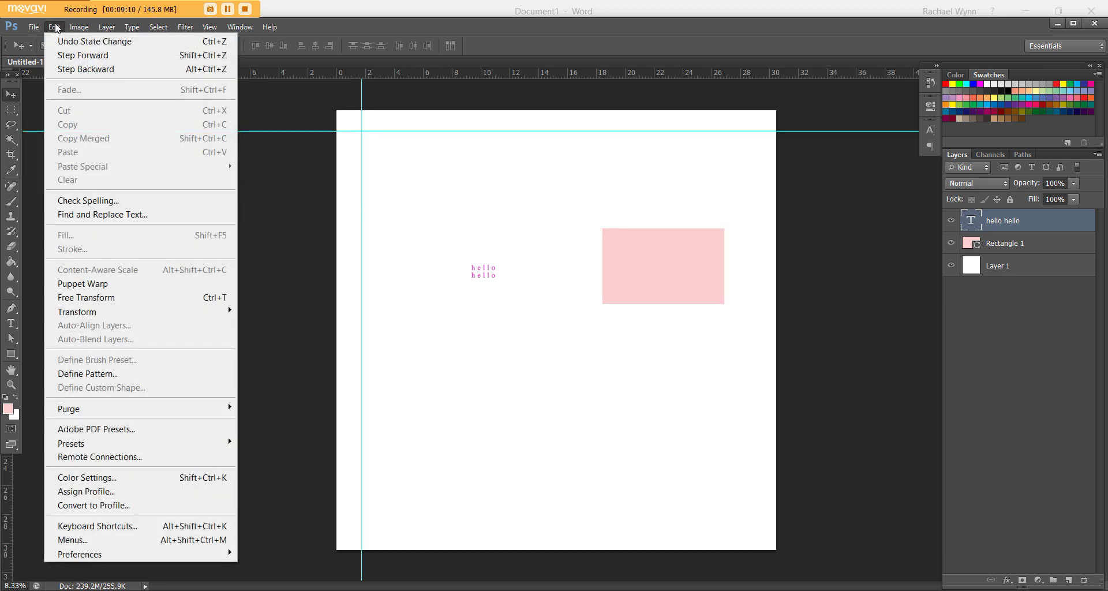
pyautogui.click(55, 27)
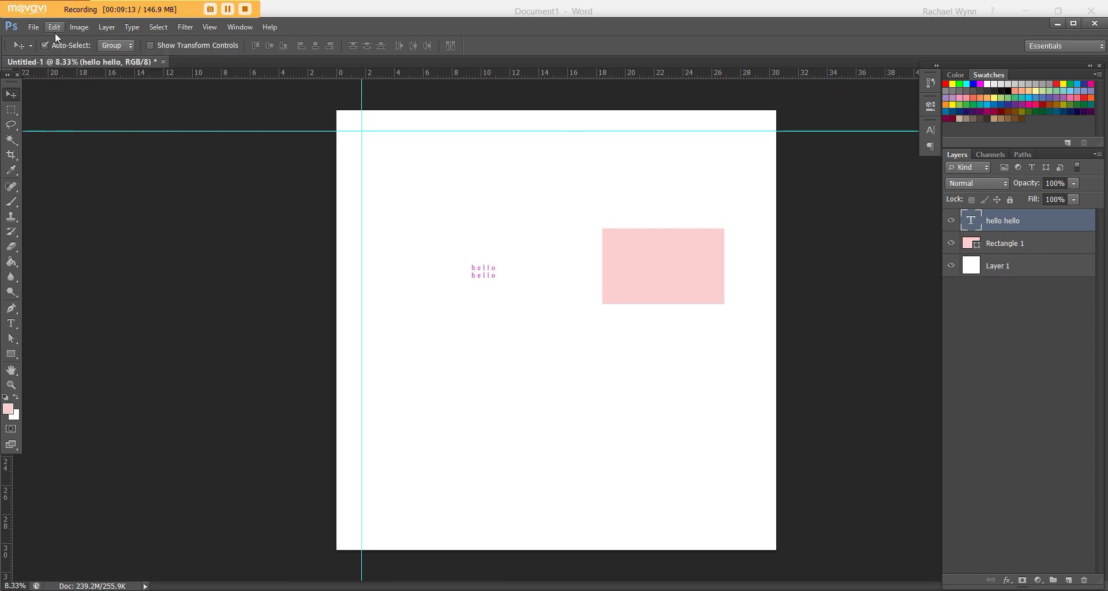
pyautogui.click(72, 27)
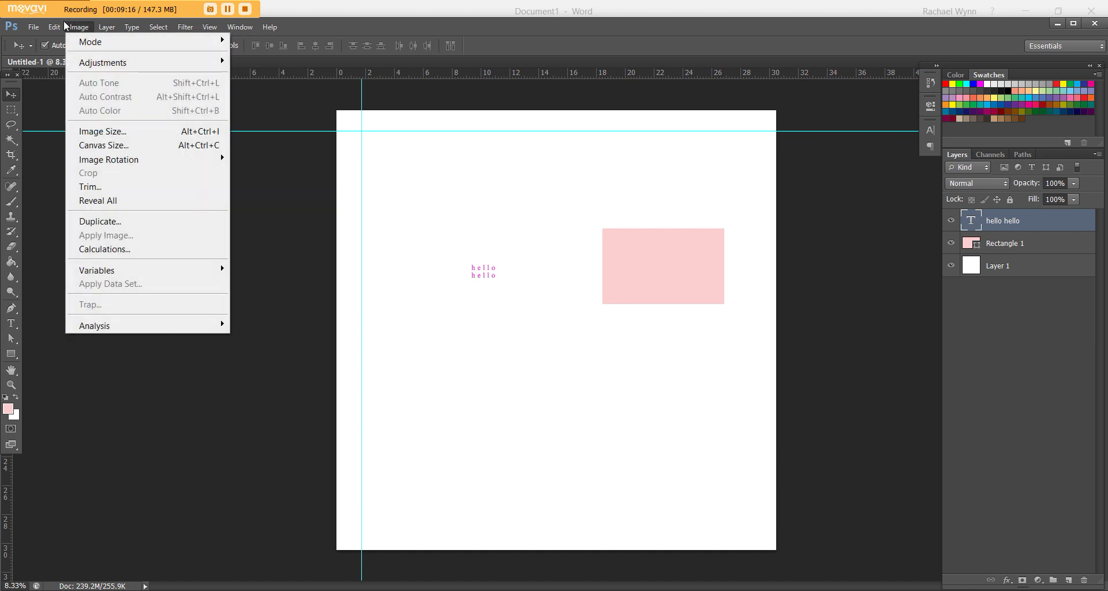
pyautogui.moveTo(61, 26)
pyautogui.moveTo(239, 27)
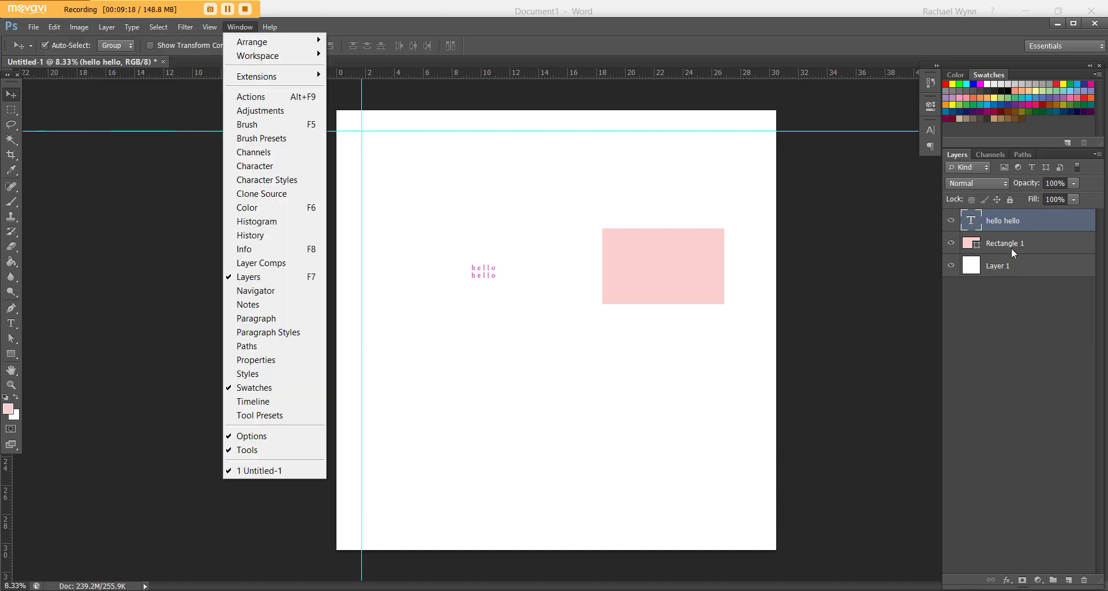
# - Duplicate the Rectangle 1 layer into a new document, leaving the document name blank
pyautogui.click(1012, 250)
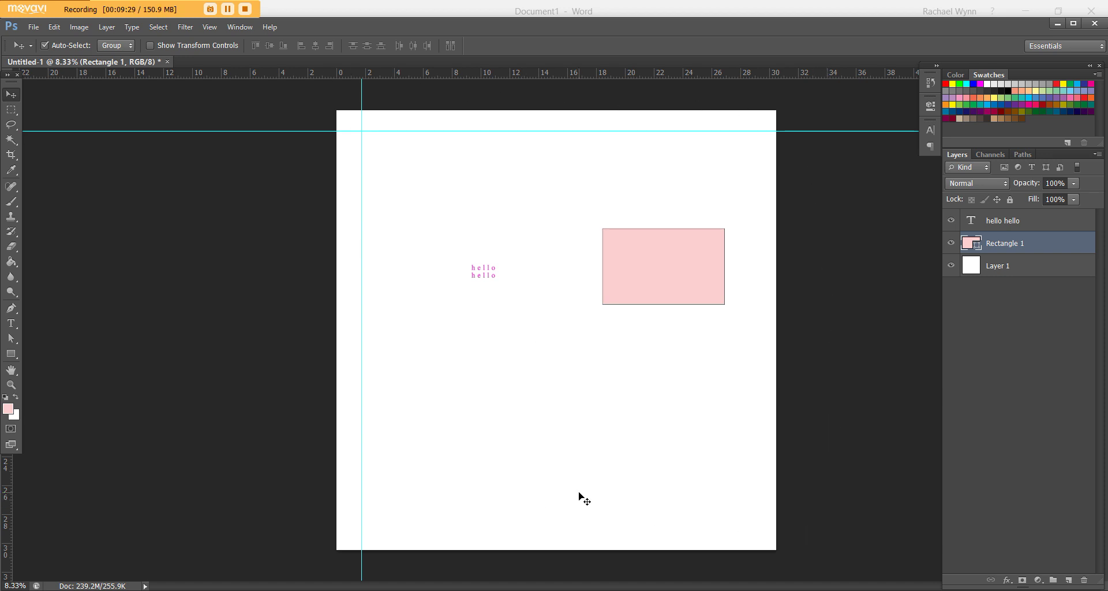
pyautogui.rightClick(1033, 246)
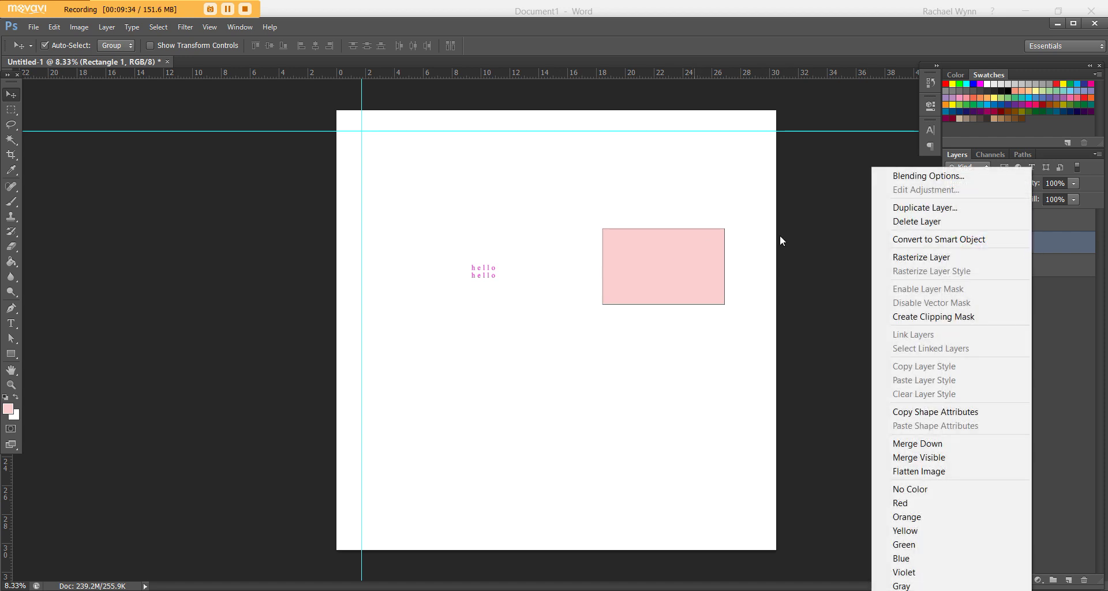
pyautogui.click(984, 209)
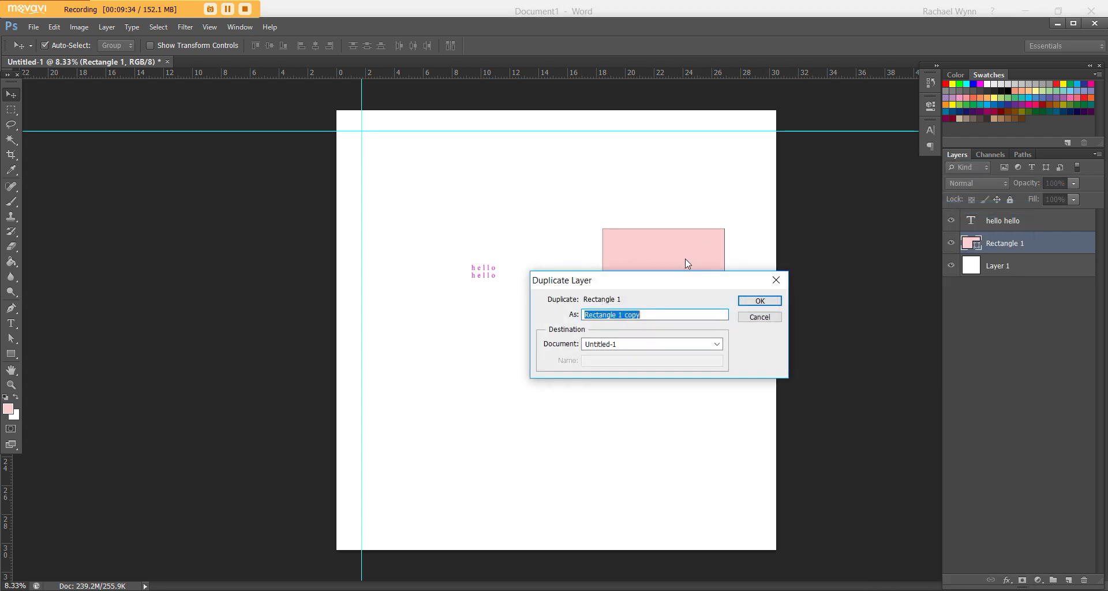
pyautogui.click(681, 350)
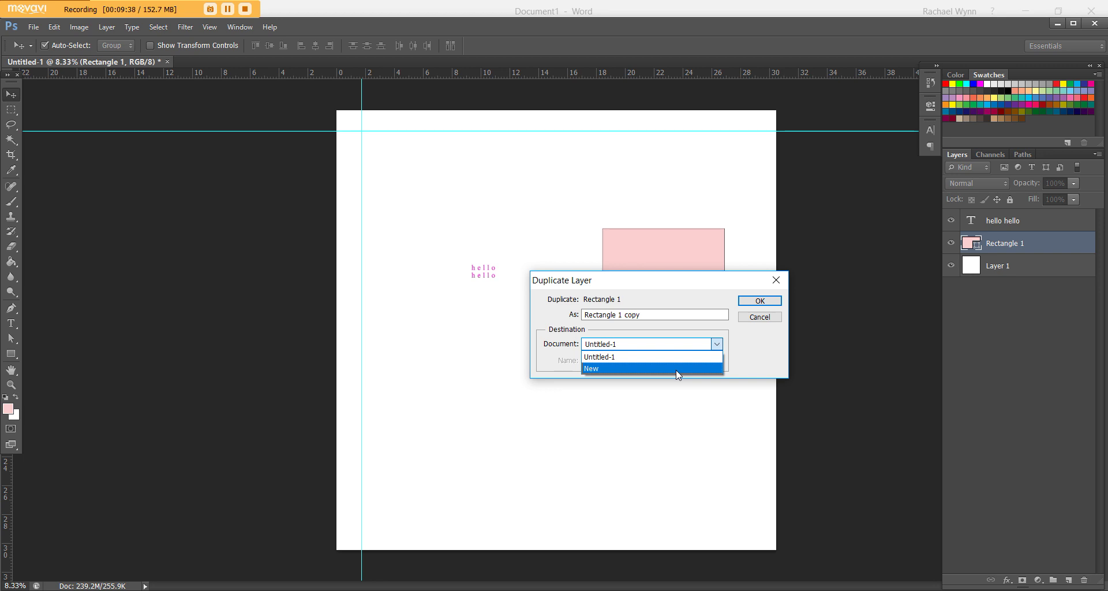
pyautogui.click(610, 368)
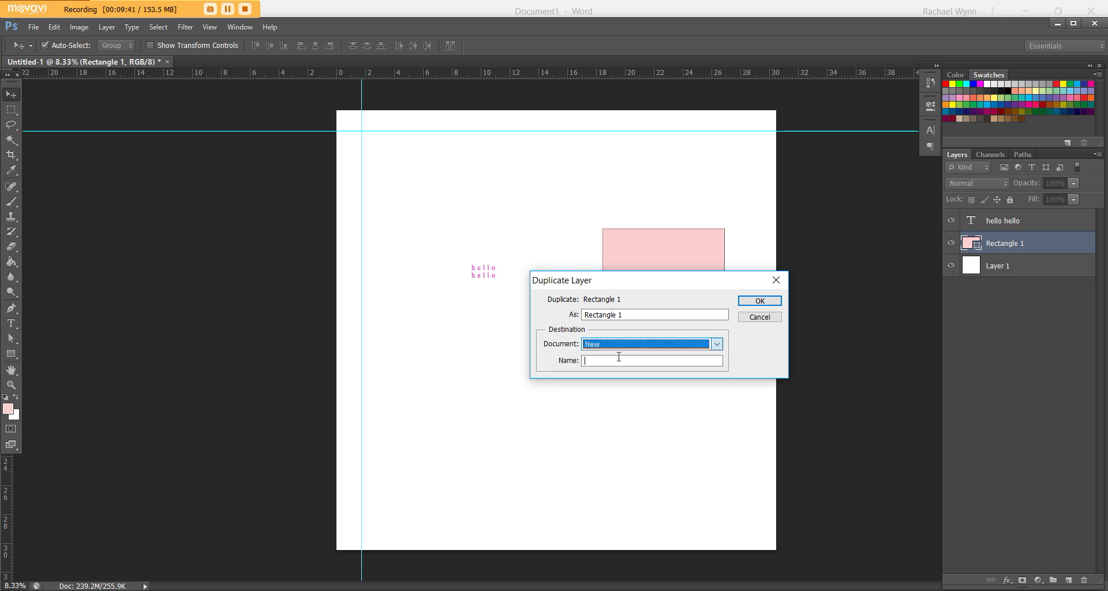
pyautogui.click(753, 300)
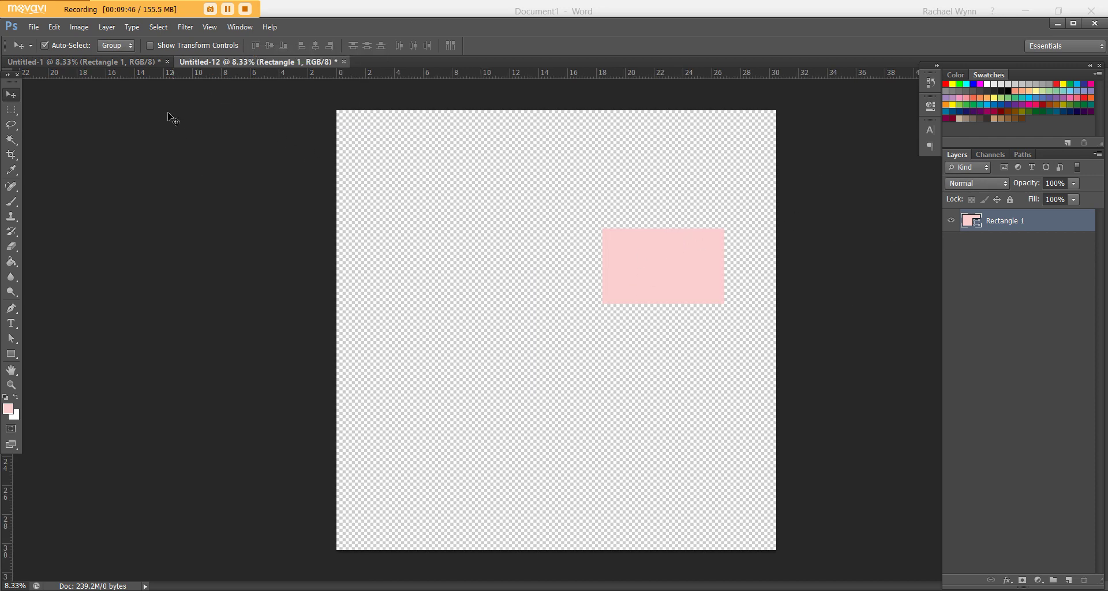
# - Compare the original and the new document, and close the new one without saving
pyautogui.click(141, 66)
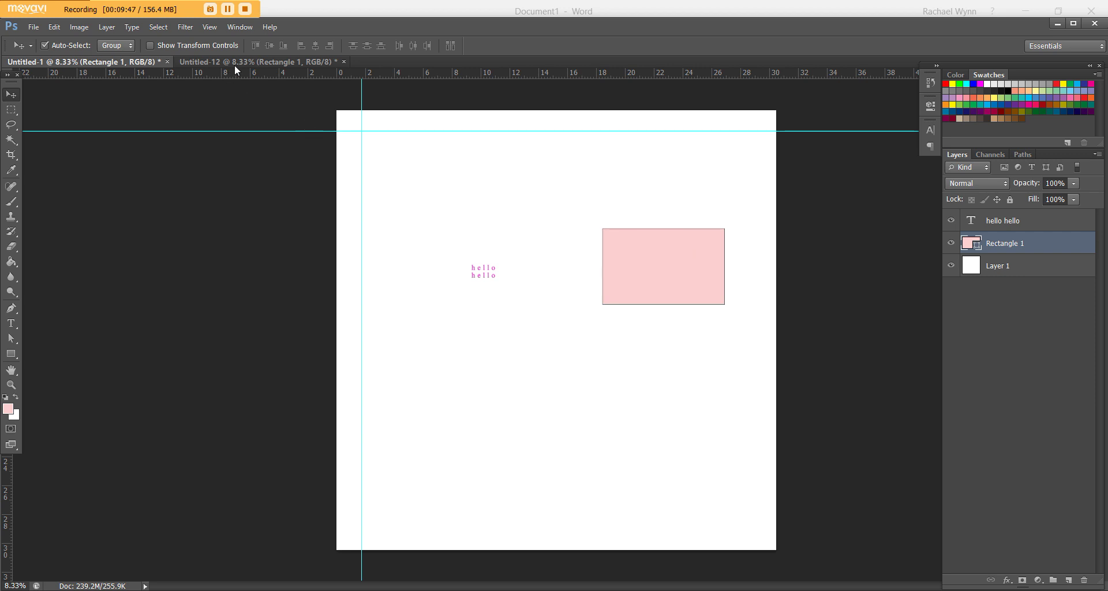
pyautogui.click(274, 60)
pyautogui.click(344, 61)
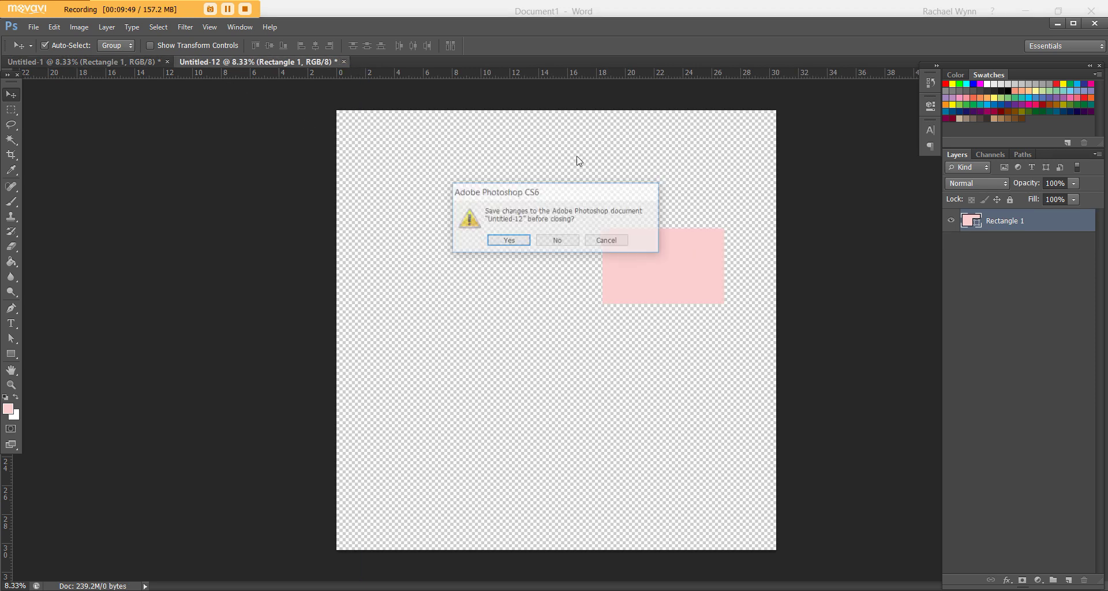
pyautogui.click(557, 241)
# - Duplicate the Rectangle 1 layer twice within the same document
pyautogui.rightClick(1047, 244)
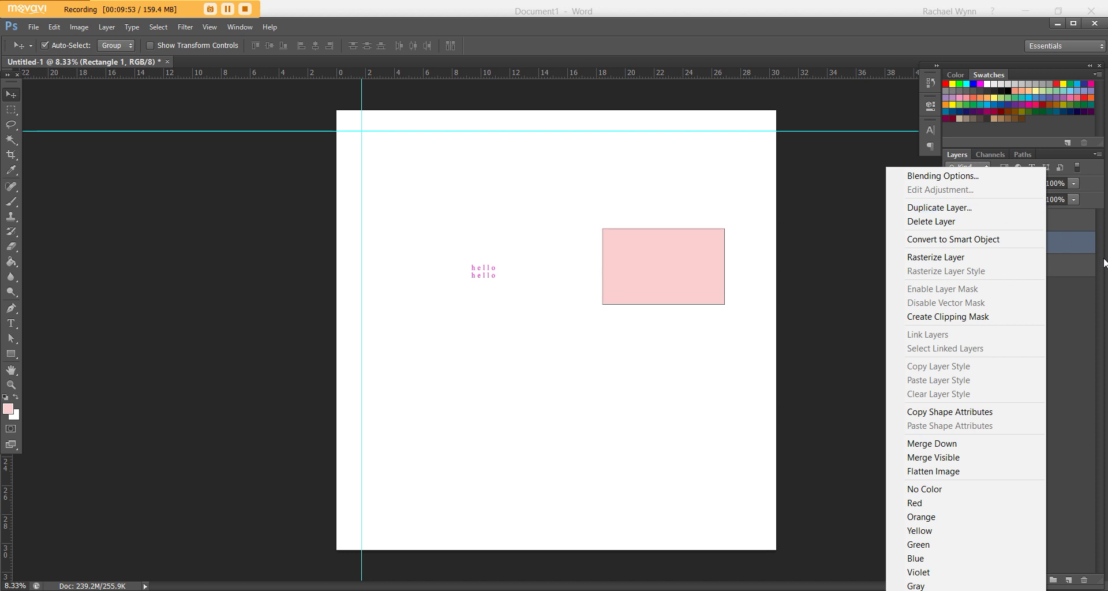
pyautogui.click(1056, 244)
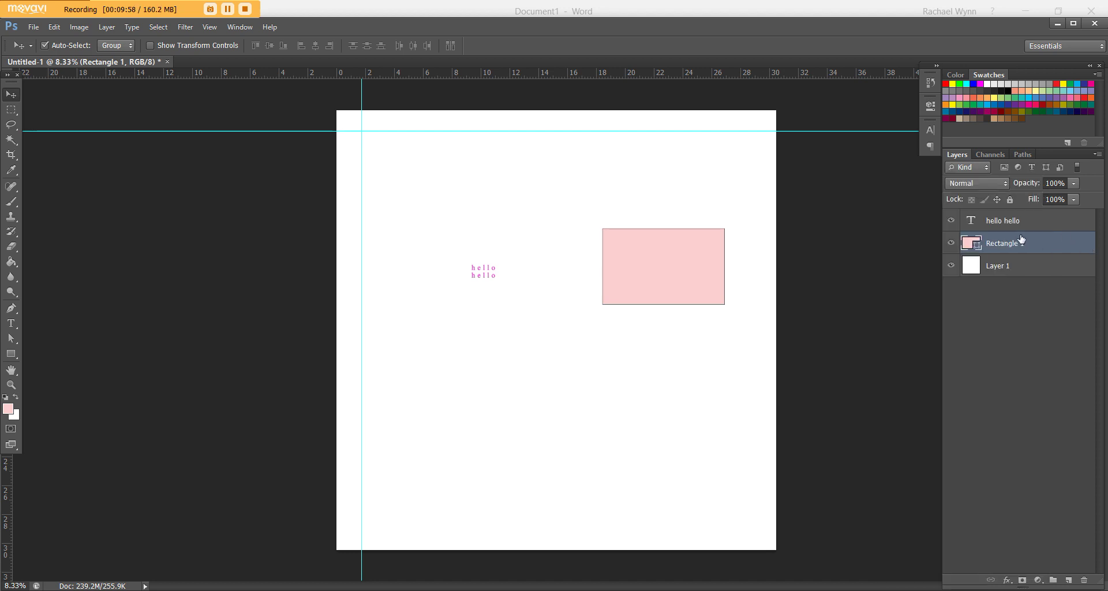
pyautogui.hotkey('ctrl', 'j')
pyautogui.hotkey('ctrl', 'j')
pyautogui.hotkey('ctrl', 'j')
pyautogui.hotkey('ctrl', 'j')
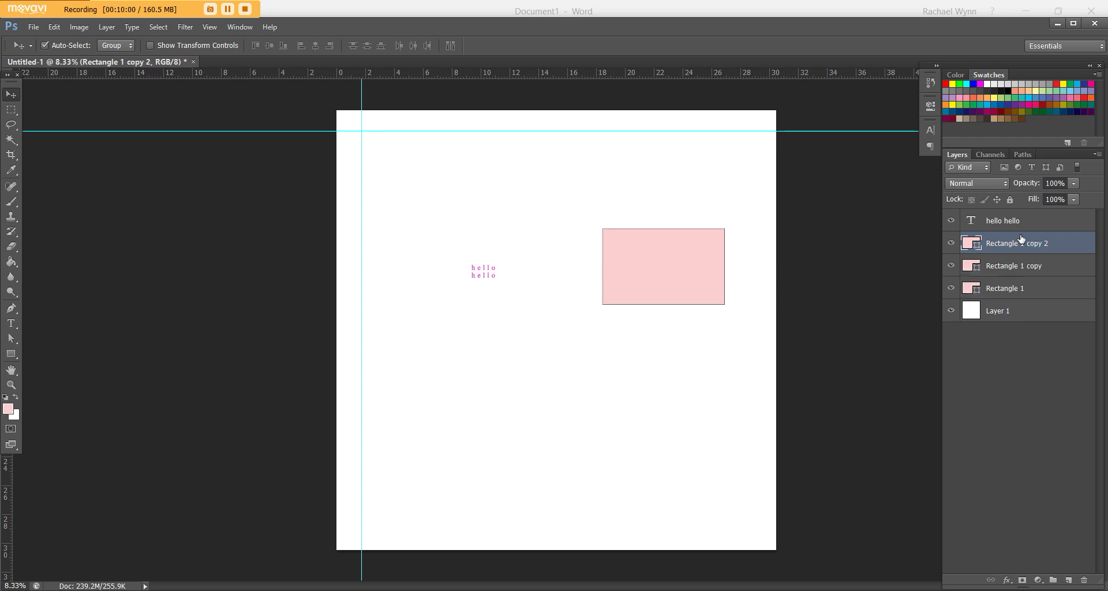
# - Undo the second duplication of the Rectangle 1 layer
pyautogui.hotkey('ctrl', 'alt', 'z')
pyautogui.hotkey('ctrl', 'alt', 'z')
pyautogui.hotkey('ctrl', 'alt', 'z')
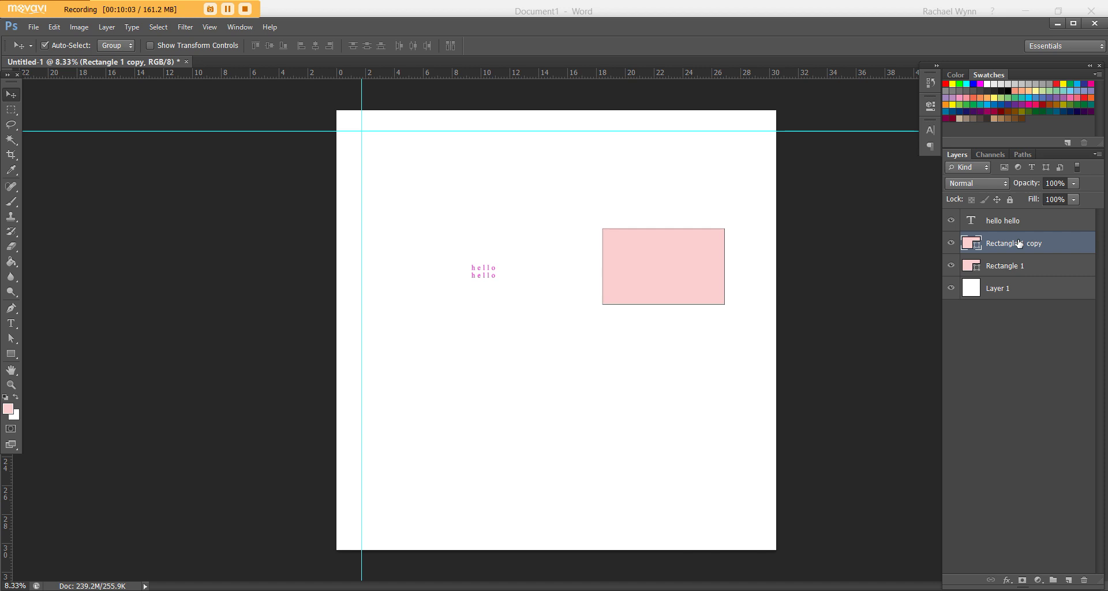
# - Move the hello hello text to just above the pink rectangle
pyautogui.rightClick(1018, 243)
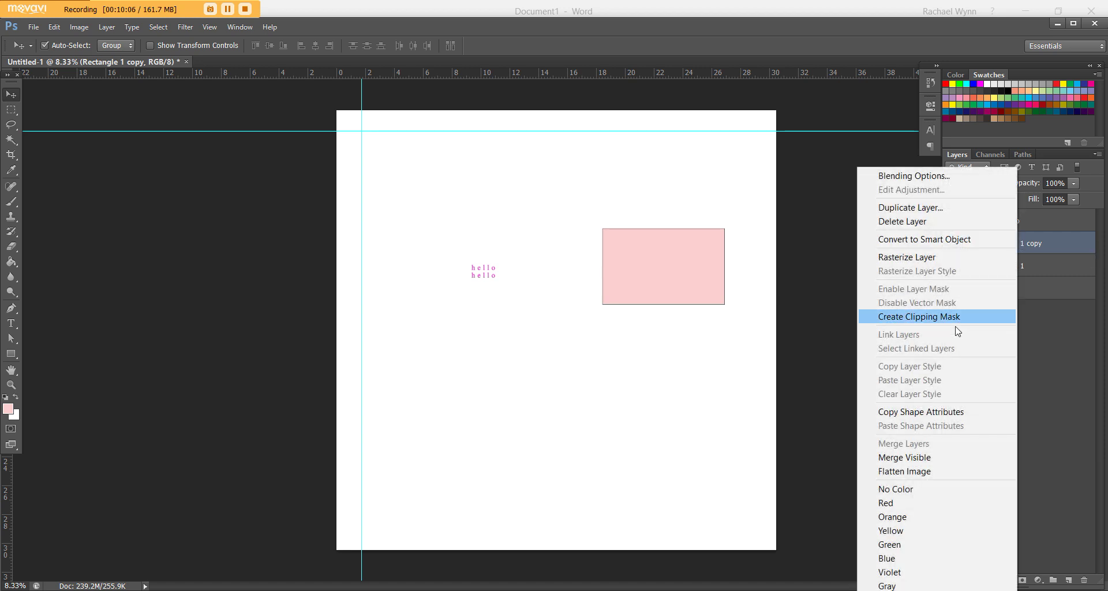
pyautogui.click(1042, 223)
pyautogui.click(1045, 221)
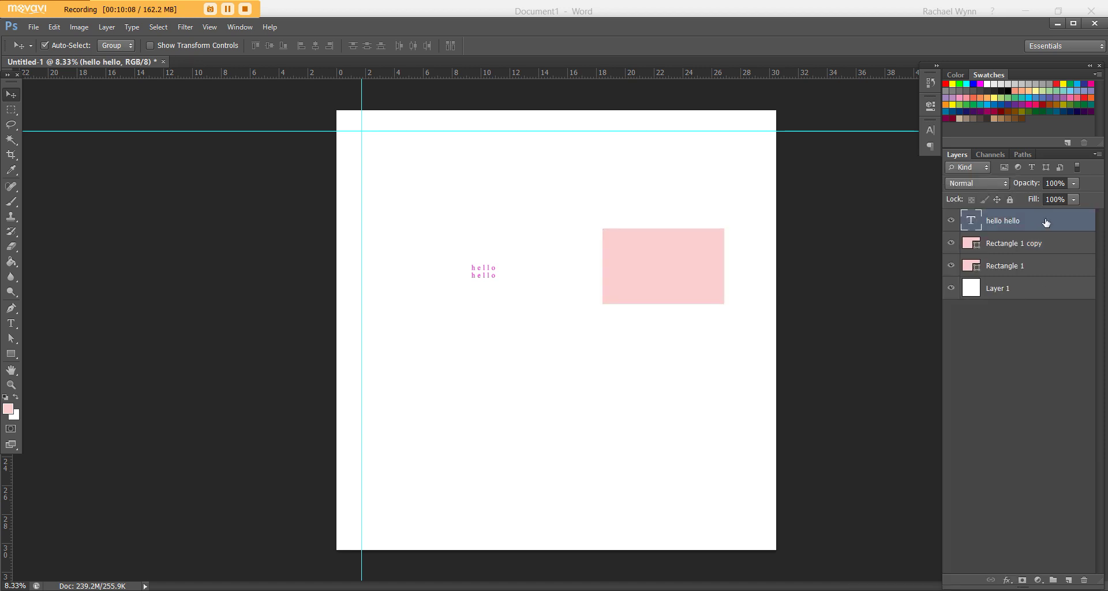
pyautogui.click(503, 272)
pyautogui.click(1016, 239)
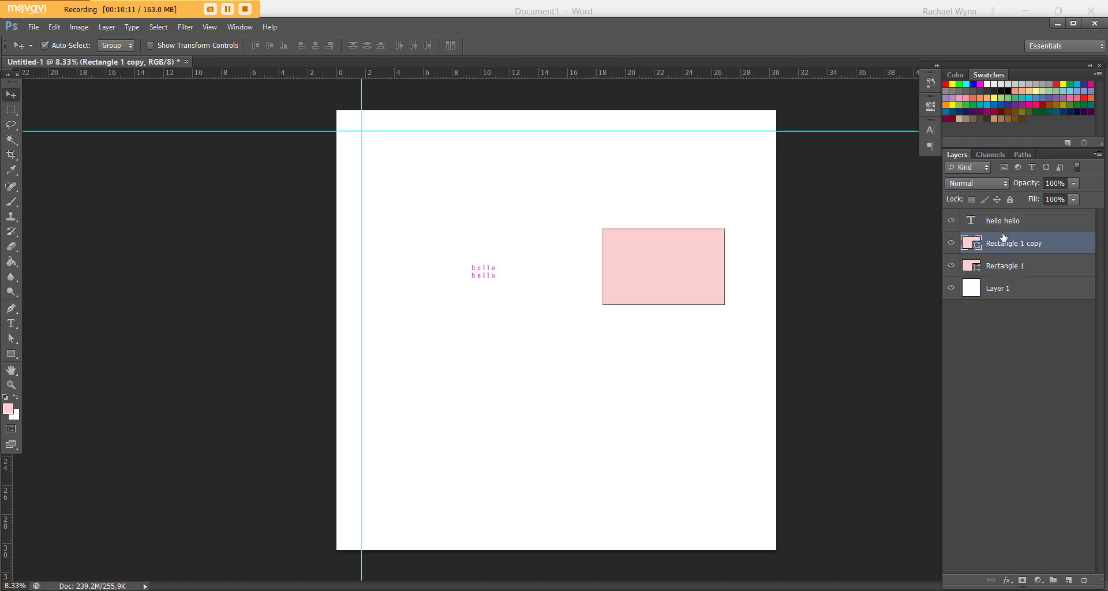
pyautogui.click(1014, 225)
pyautogui.moveTo(483, 274); pyautogui.dragTo(672, 207)
# - Place the multi-colored stars pattern from the Ecourse folder into the document at full canvas size
pyautogui.moveTo(336, 588)
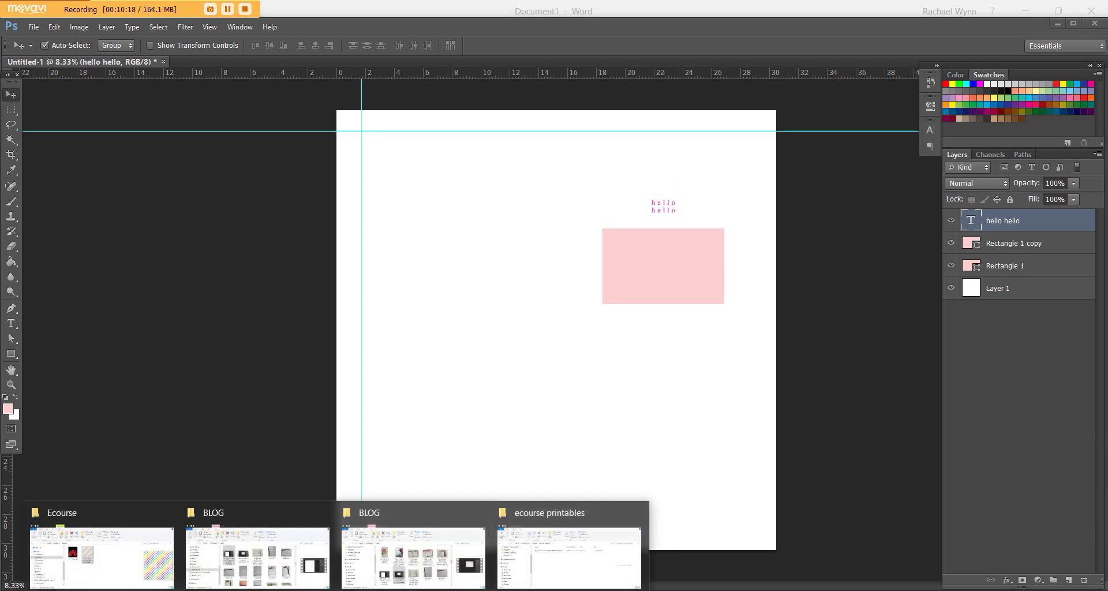
pyautogui.click(99, 550)
pyautogui.moveTo(352, 430); pyautogui.dragTo(440, 229)
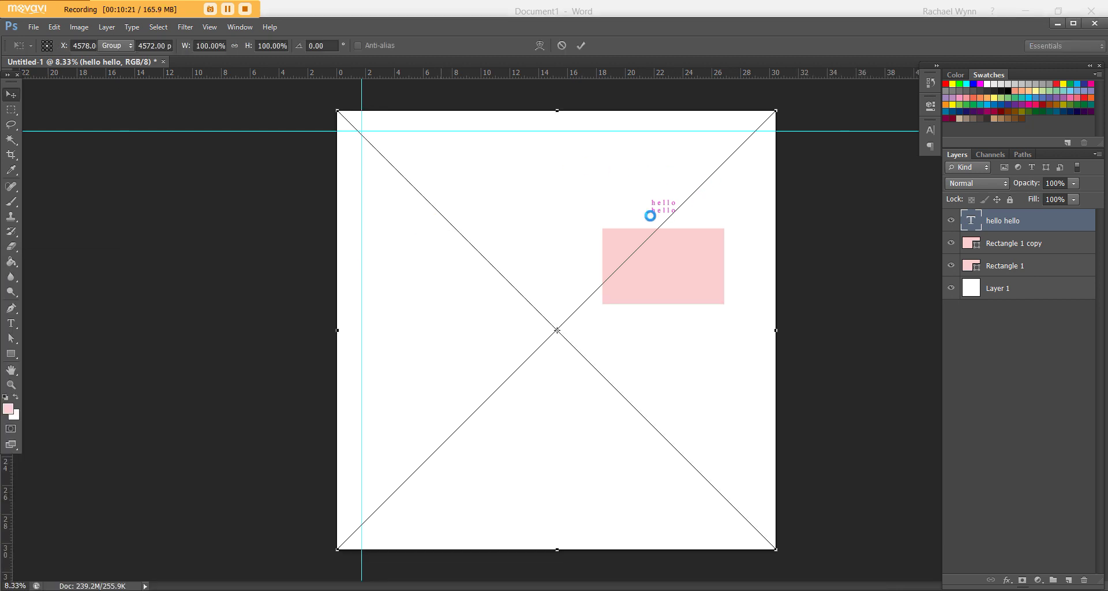
pyautogui.press('Return')
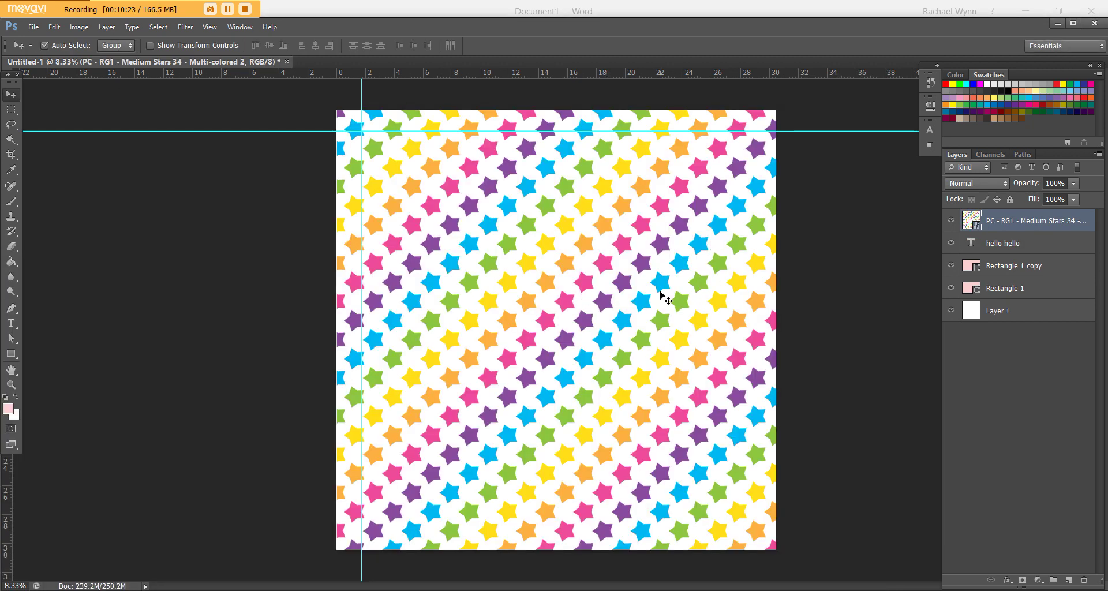
# - With the hello hello text hidden, put the stars layer directly above Rectangle 1 copy and clip it to that rectangle
pyautogui.moveTo(1050, 225); pyautogui.dragTo(1010, 240)
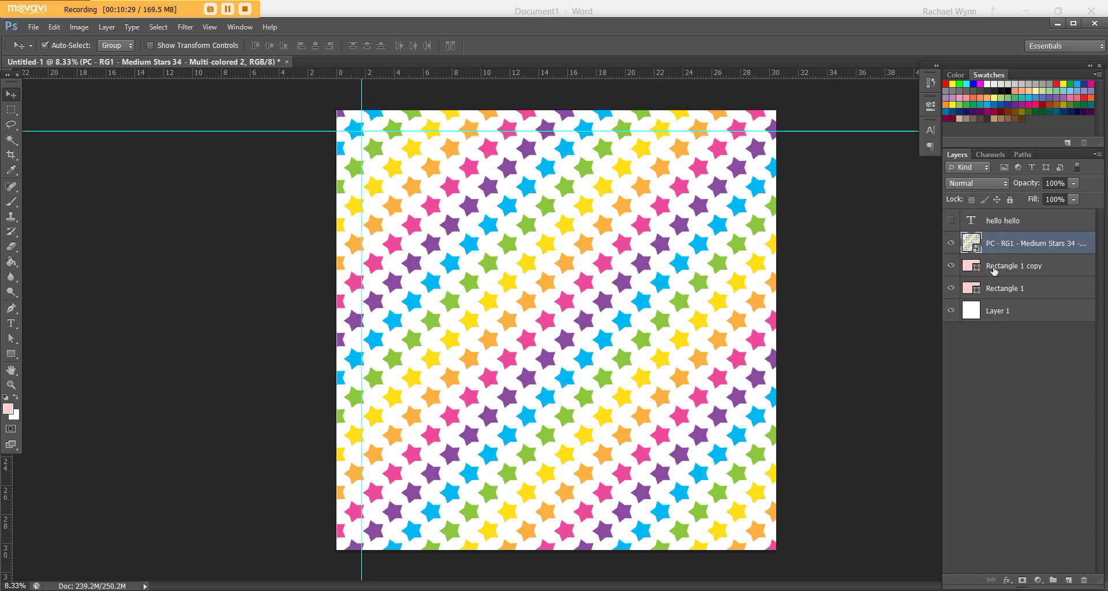
pyautogui.rightClick(1035, 238)
pyautogui.click(908, 348)
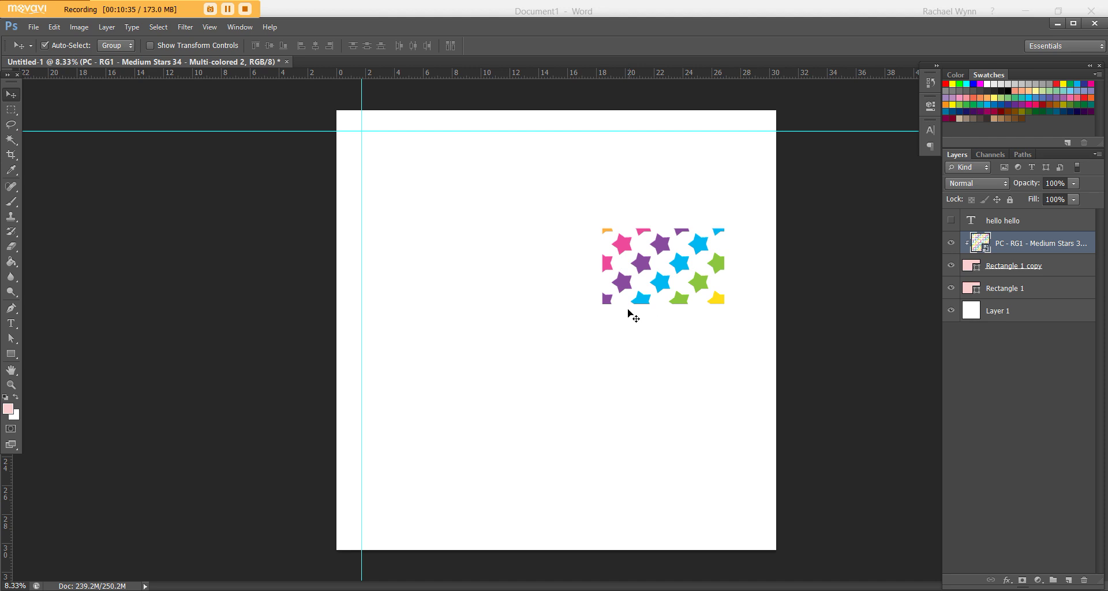
pyautogui.click(1004, 264)
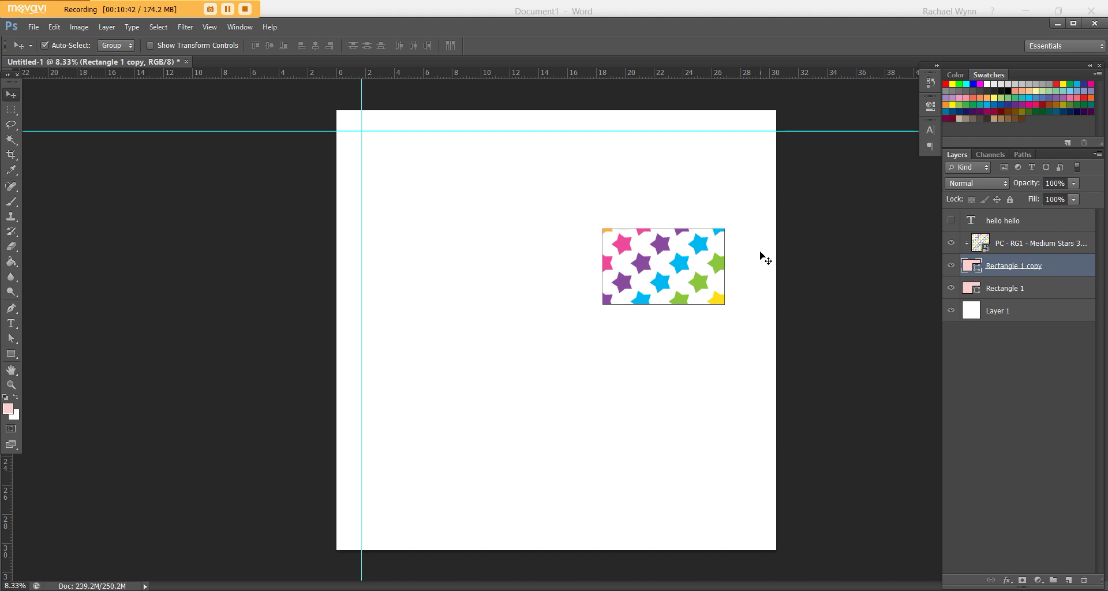
# - Show the hello hello text again and clip the stars layer to the text layer
pyautogui.click(951, 221)
pyautogui.moveTo(1020, 249); pyautogui.dragTo(1023, 218)
pyautogui.rightClick(1024, 221)
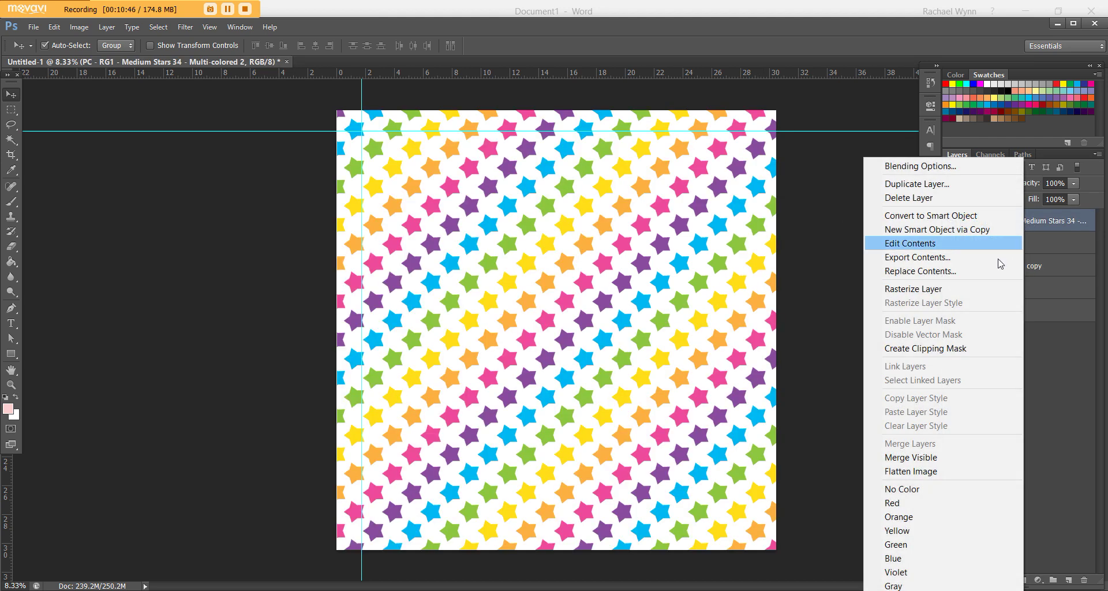
pyautogui.click(944, 348)
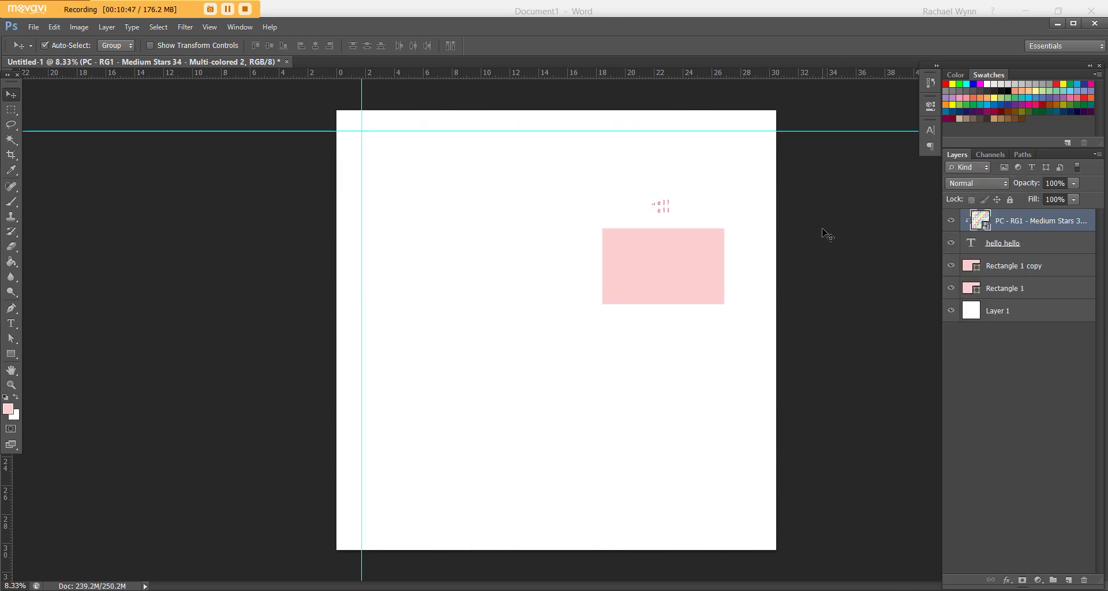
# - Set the font size of all the hello hello text to 200 pt
pyautogui.scroll(3, 828, 234)
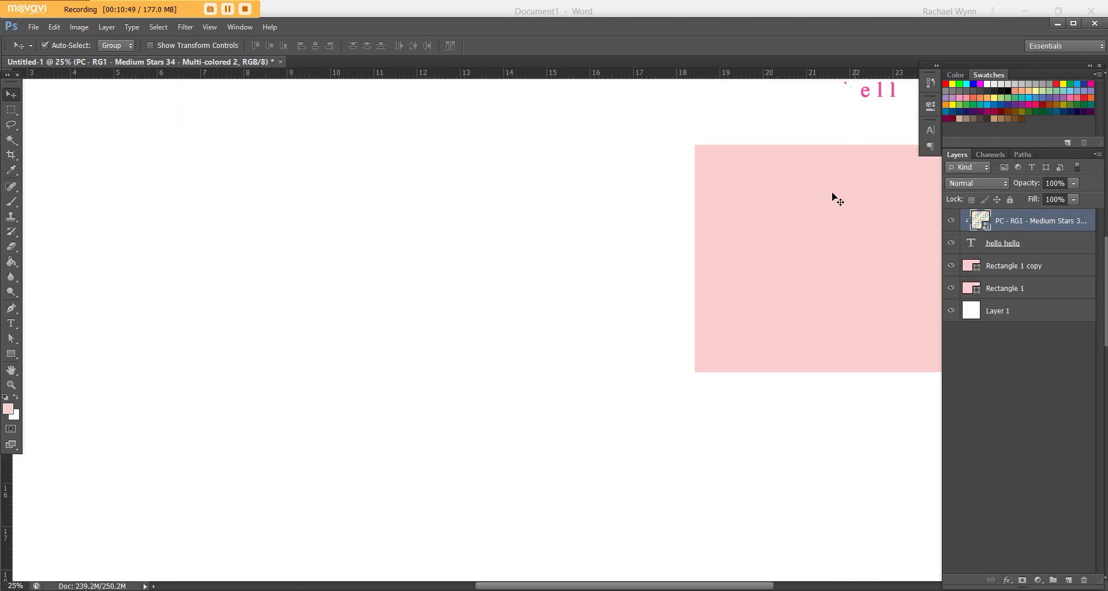
pyautogui.hscroll(3, 656, 587)
pyautogui.click(11, 323)
pyautogui.click(766, 190)
pyautogui.hotkey('ctrl', 'a')
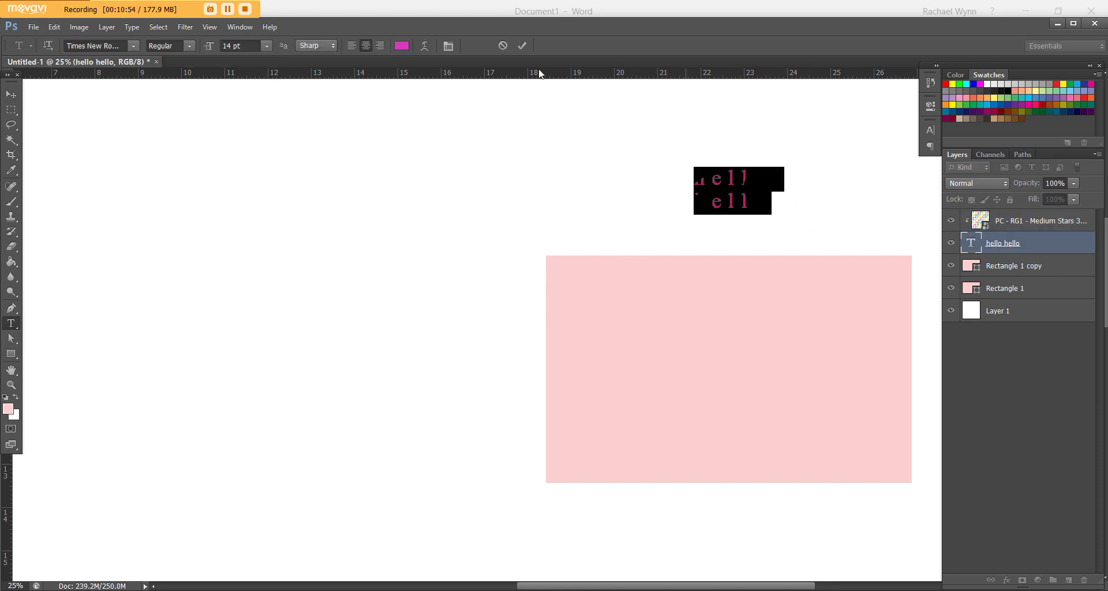
pyautogui.click(239, 45)
pyautogui.write('200')
pyautogui.press('Return')
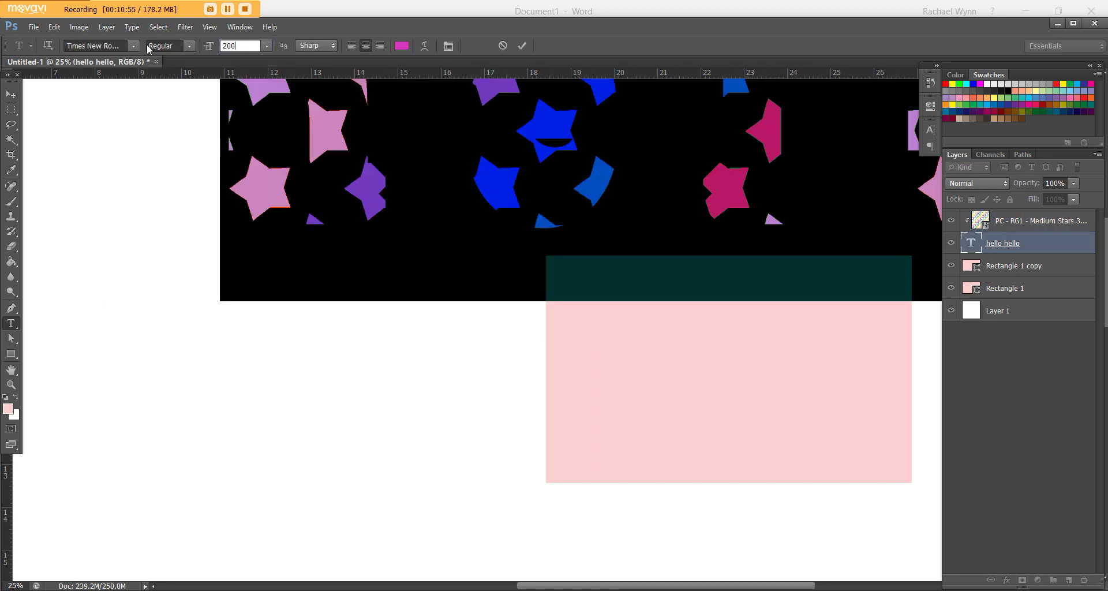
# - Shift the clipped star pattern slightly within the enlarged text
pyautogui.click(11, 94)
pyautogui.hotkey('ctrl', '-')
pyautogui.hotkey('ctrl', '-')
pyautogui.hotkey('ctrl', '-')
pyautogui.hotkey('ctrl', '-')
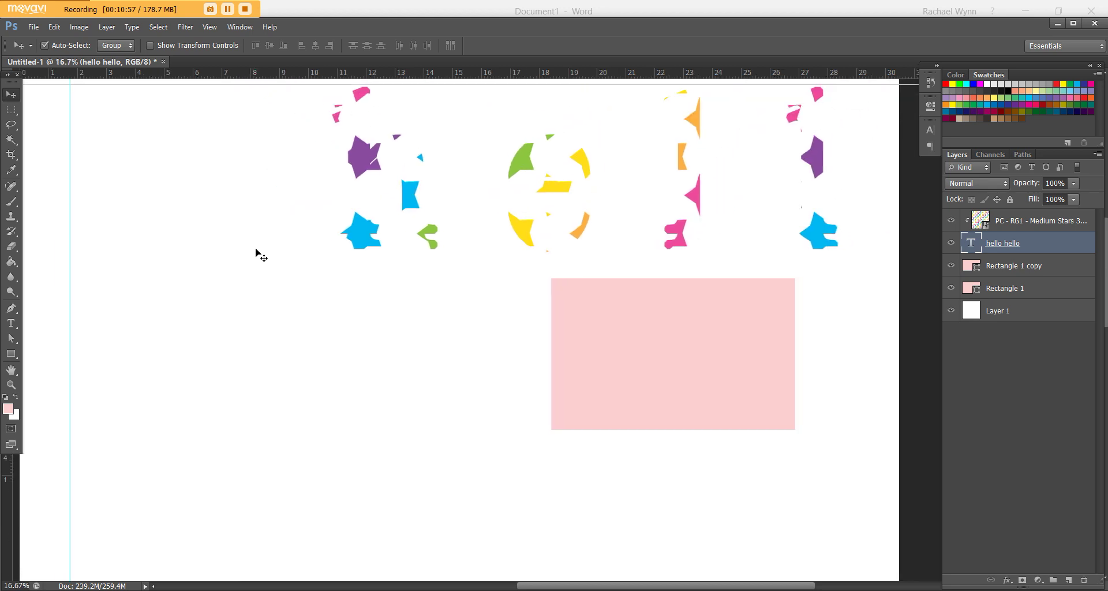
pyautogui.moveTo(590, 219)
pyautogui.mouseDown()
pyautogui.moveTo(497, 297)
pyautogui.moveTo(601, 225)
pyautogui.moveTo(581, 205)
pyautogui.moveTo(606, 212)
pyautogui.moveTo(594, 203)
pyautogui.mouseUp()
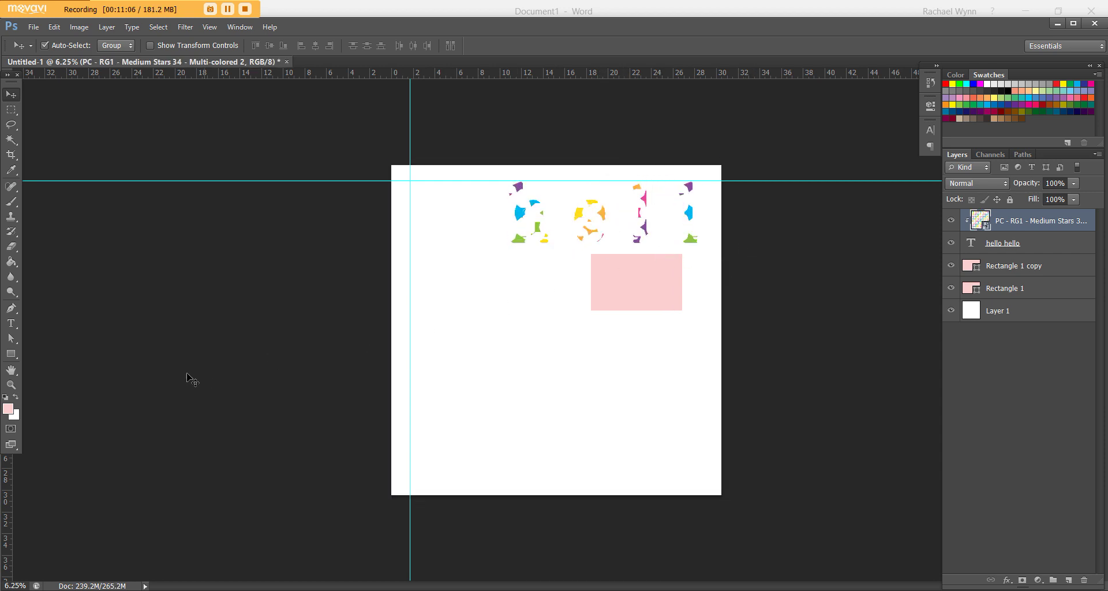
pyautogui.click(11, 353)
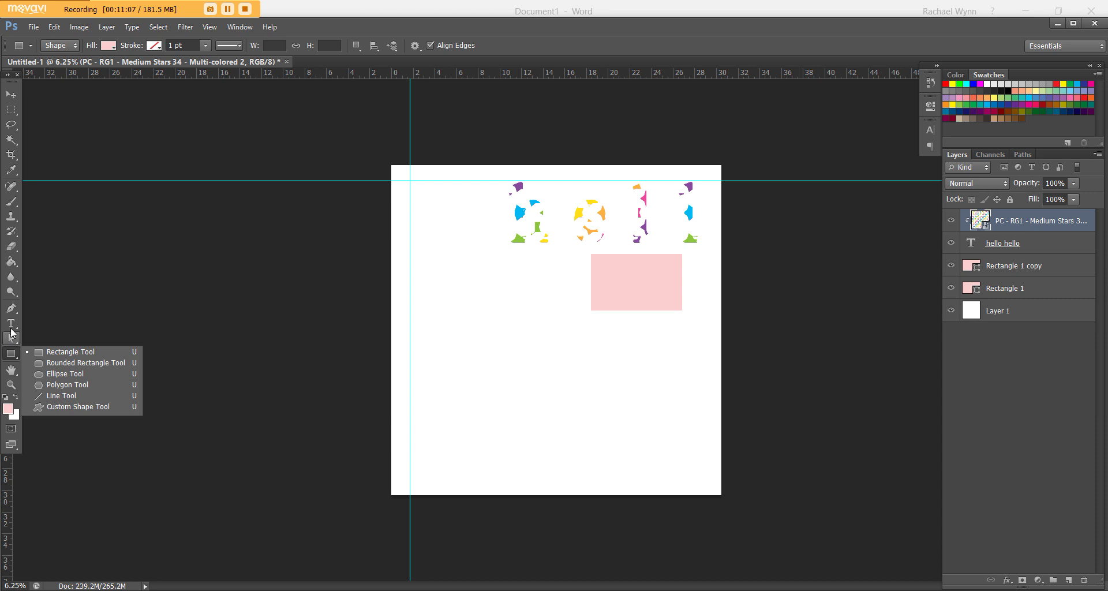
pyautogui.click(14, 323)
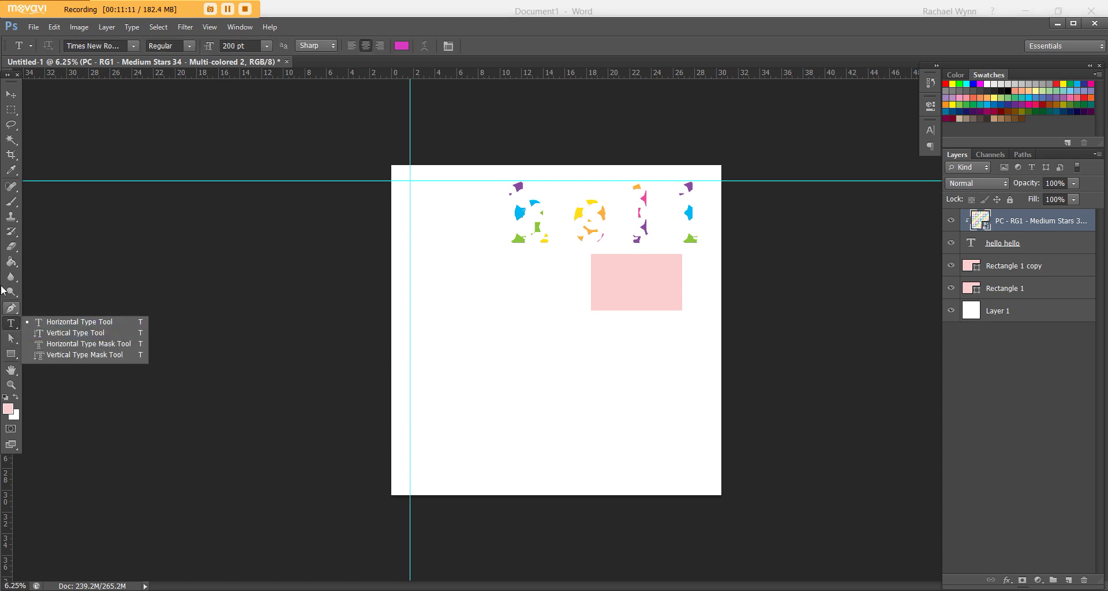
pyautogui.click(14, 265)
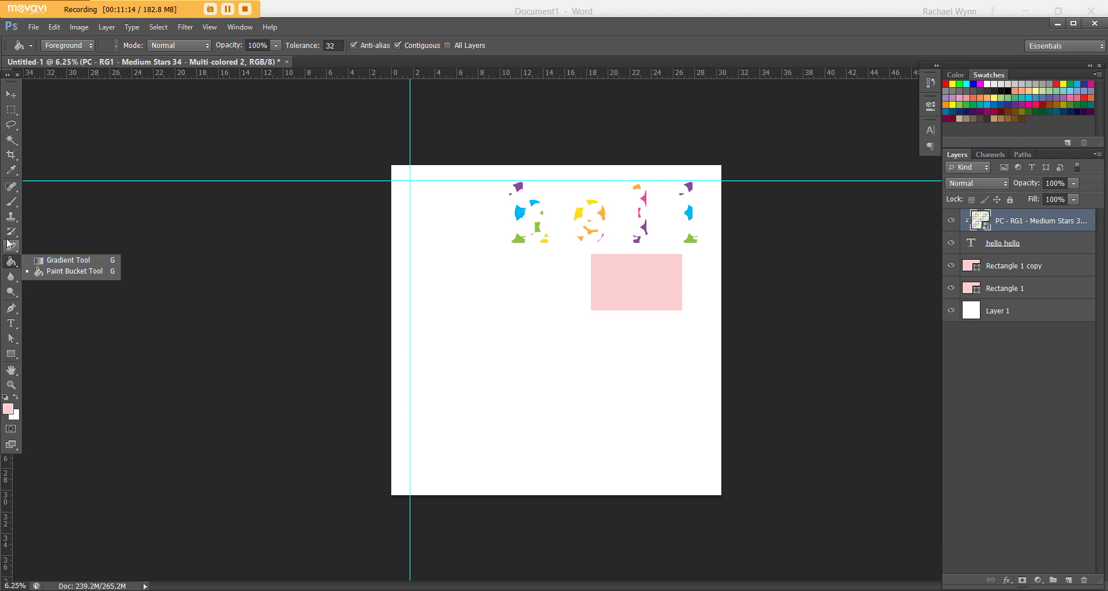
# - Sample the yellow from the star-patterned text as the foreground color with the Eyedropper tool
pyautogui.click(13, 171)
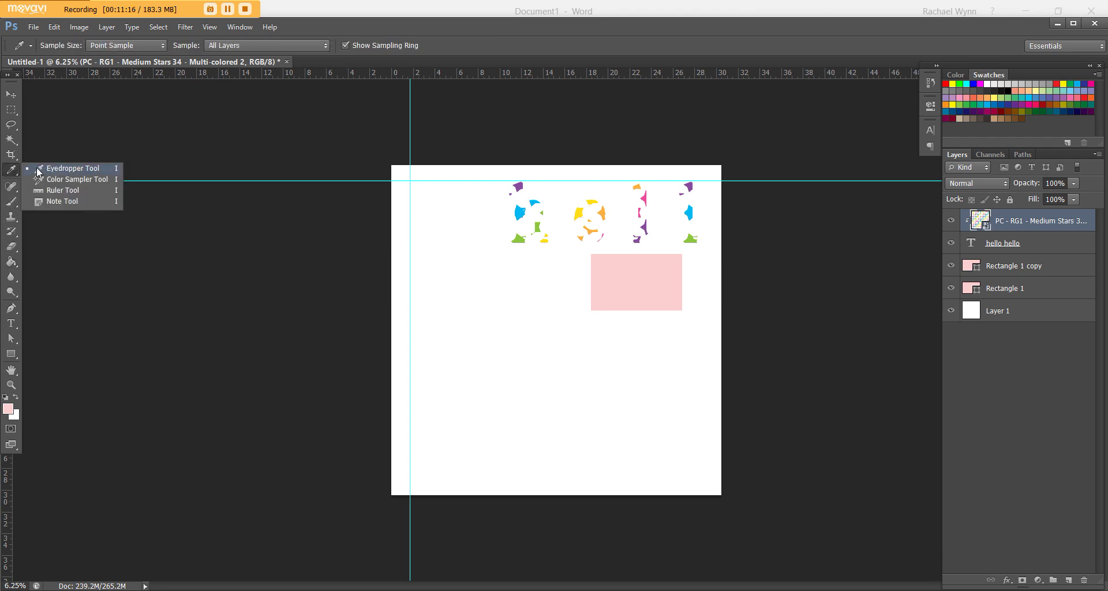
pyautogui.click(65, 172)
pyautogui.click(585, 213)
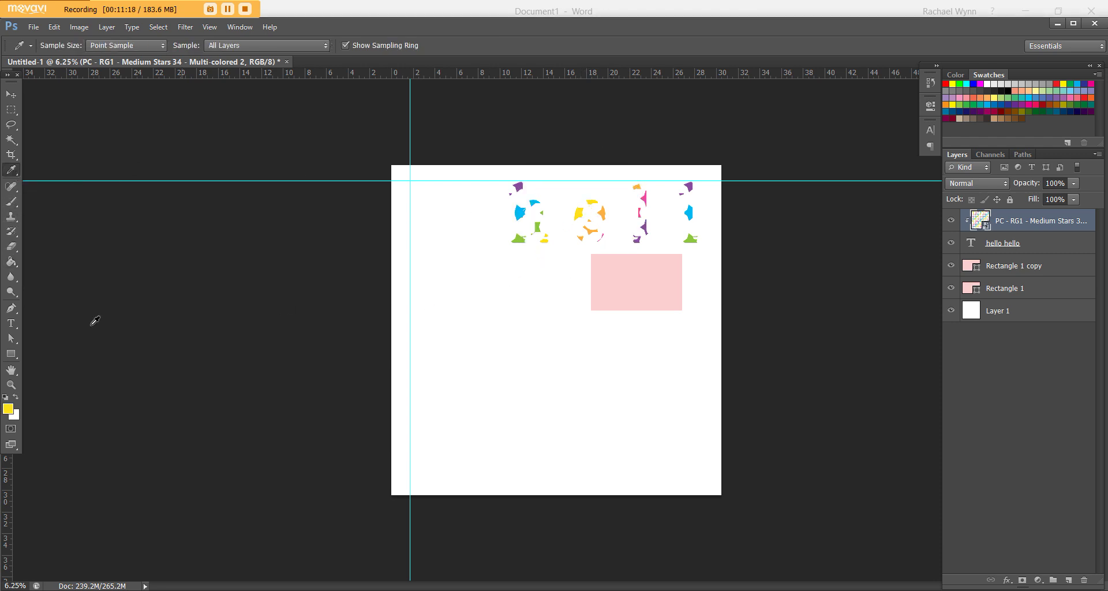
# - Crop a narrow vertical strip off the side of the canvas, leaving it about 28 cm wide
pyautogui.click(12, 155)
pyautogui.moveTo(387, 332); pyautogui.dragTo(405, 330)
pyautogui.doubleClick(454, 335)
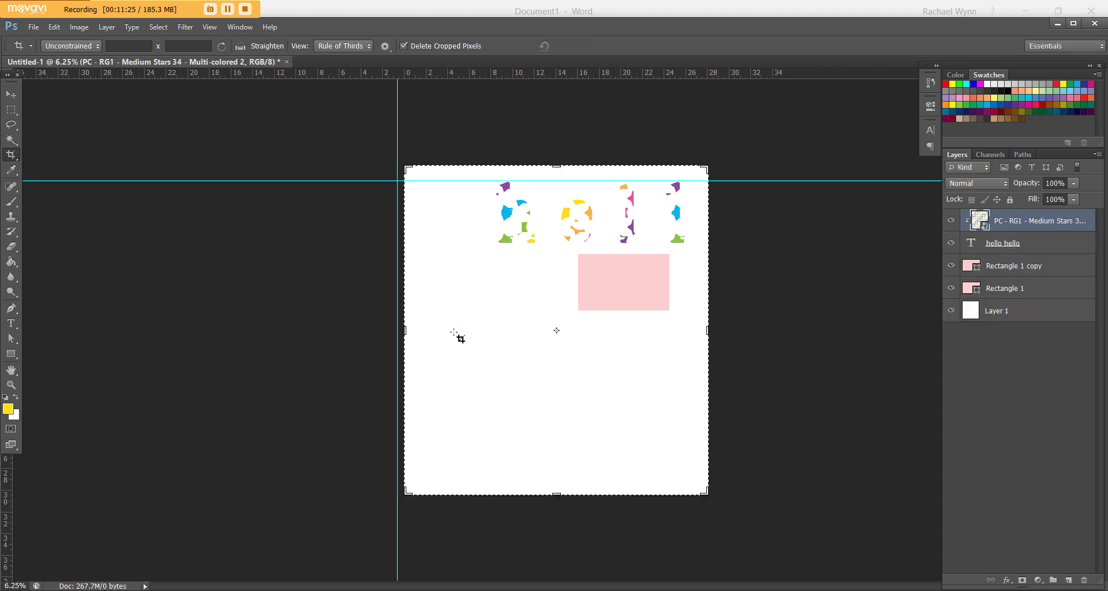
pyautogui.click(11, 96)
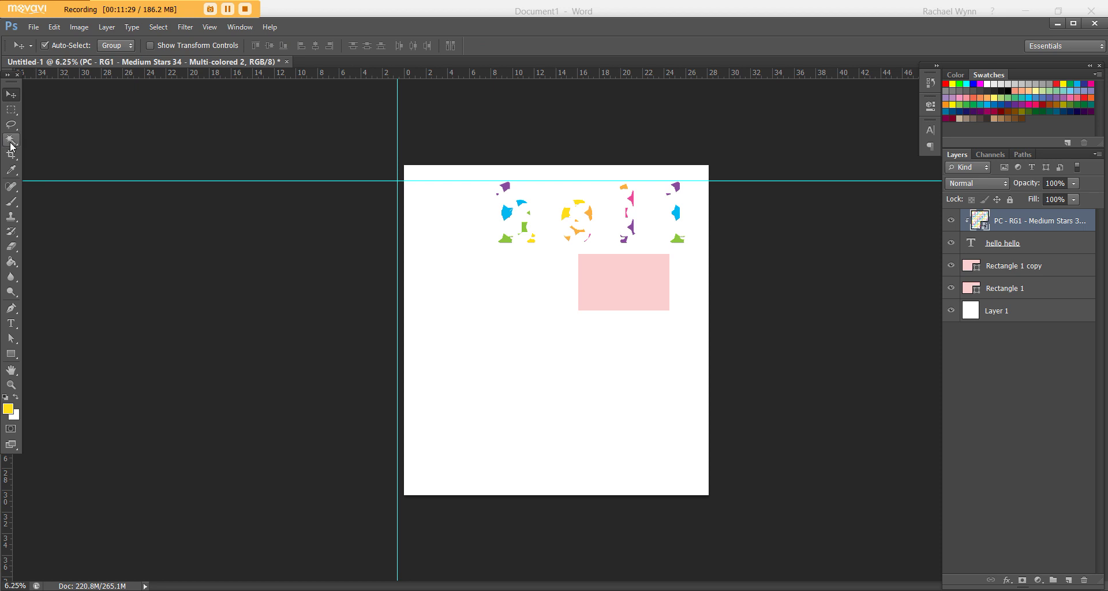
# - Select the whole canvas with the Rectangular Marquee and center Rectangle 1 in it horizontally and vertically
pyautogui.moveTo(11, 110); pyautogui.dragTo(49, 111)
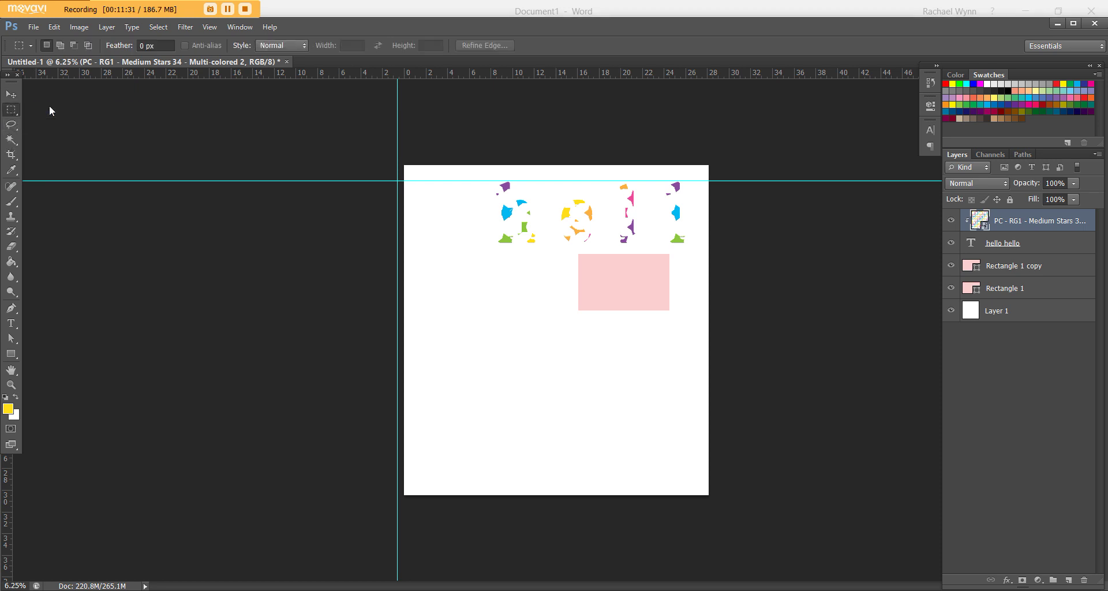
pyautogui.click(1035, 287)
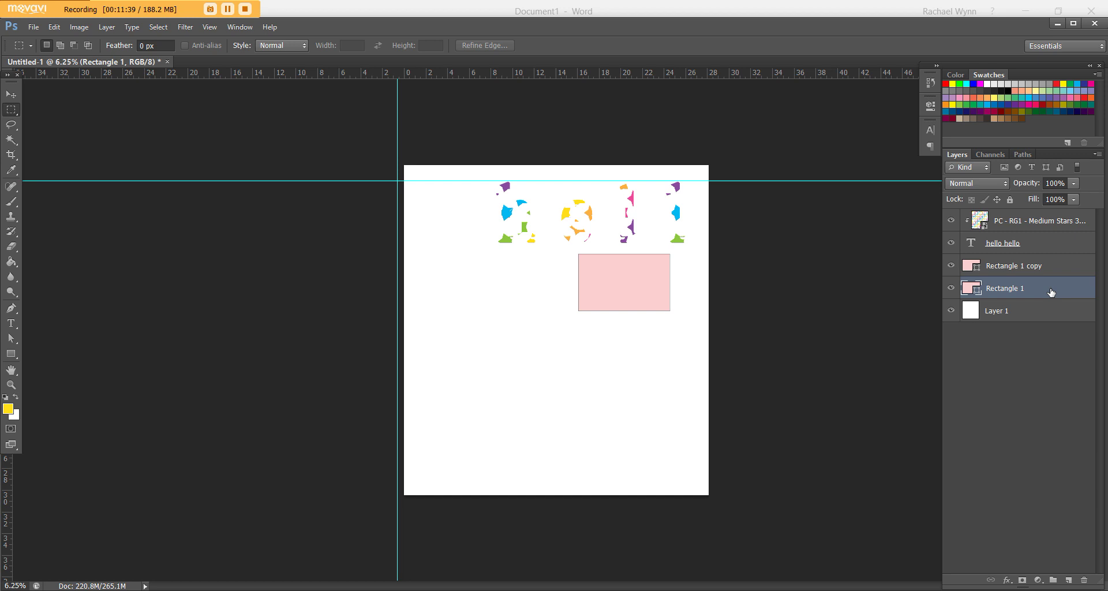
pyautogui.moveTo(352, 135); pyautogui.dragTo(749, 502)
pyautogui.click(11, 94)
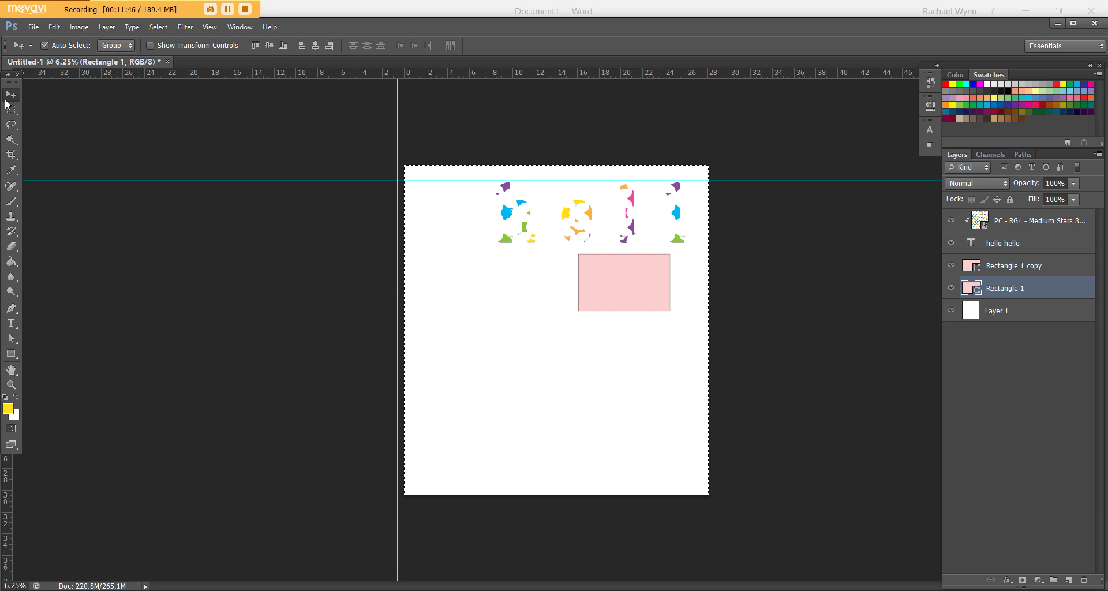
pyautogui.click(316, 45)
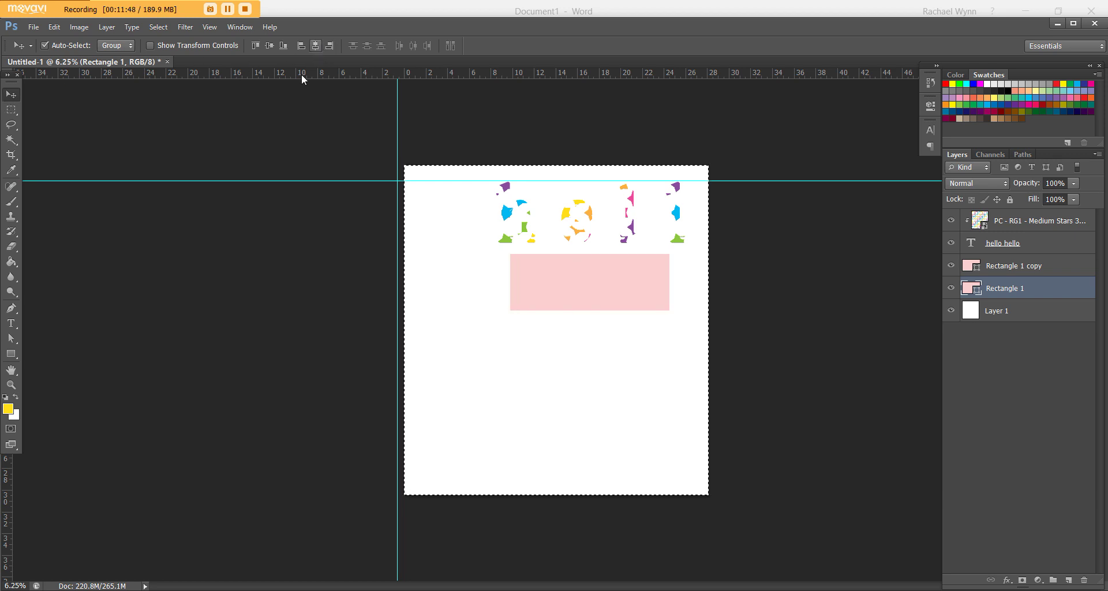
pyautogui.click(269, 45)
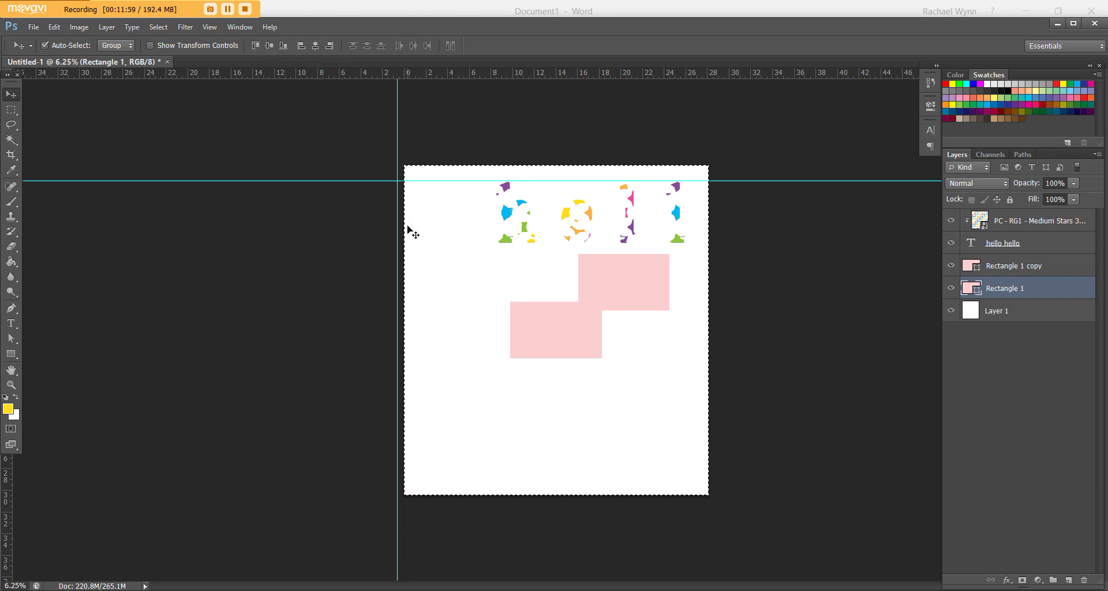
# - Deselect, move Rectangle 1 below its copy, and shift the vertical guide to the canvas center at about 14 cm
pyautogui.hotkey('ctrl', 'd')
pyautogui.moveTo(557, 333); pyautogui.dragTo(640, 375)
pyautogui.moveTo(398, 350); pyautogui.dragTo(555, 349)
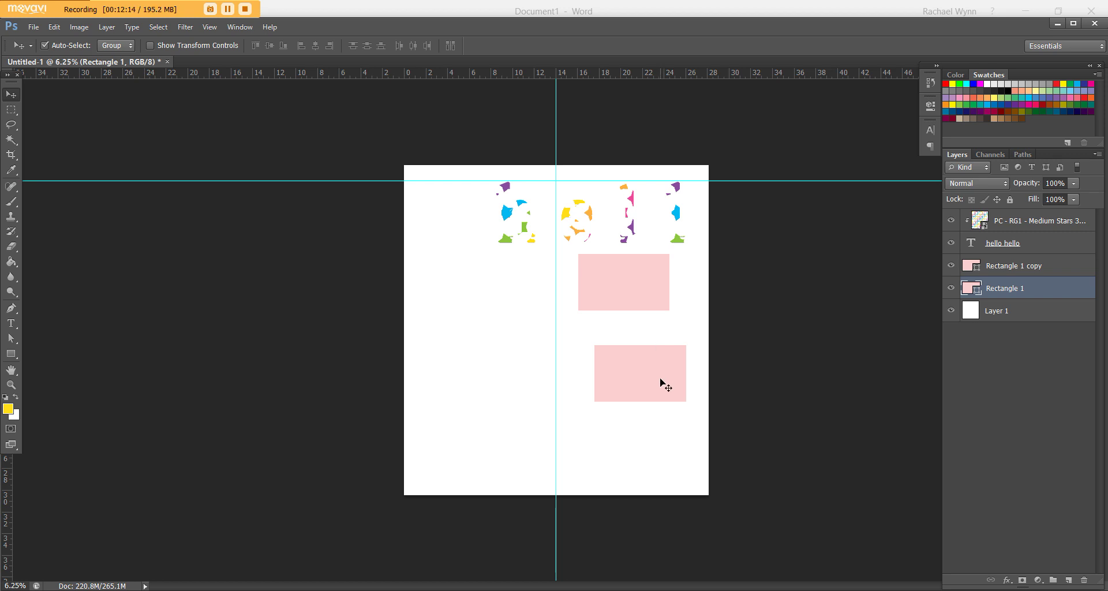
# - Center Rectangle 1 horizontally between the vertical guide and the canvas's right edge using a marquee selection, and deselect
pyautogui.scroll(2, 665, 385)
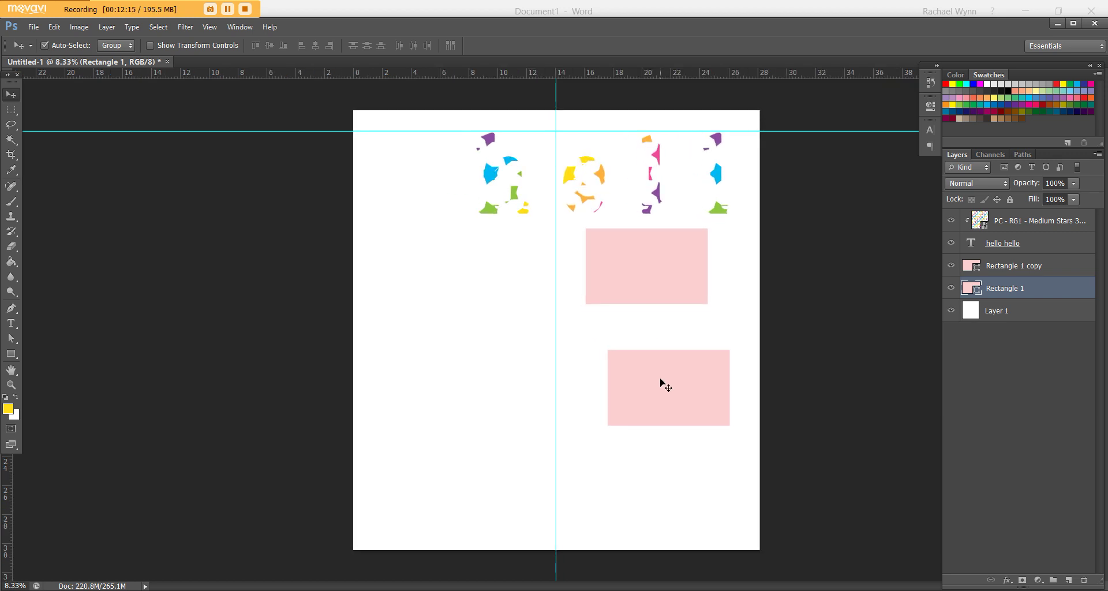
pyautogui.click(13, 110)
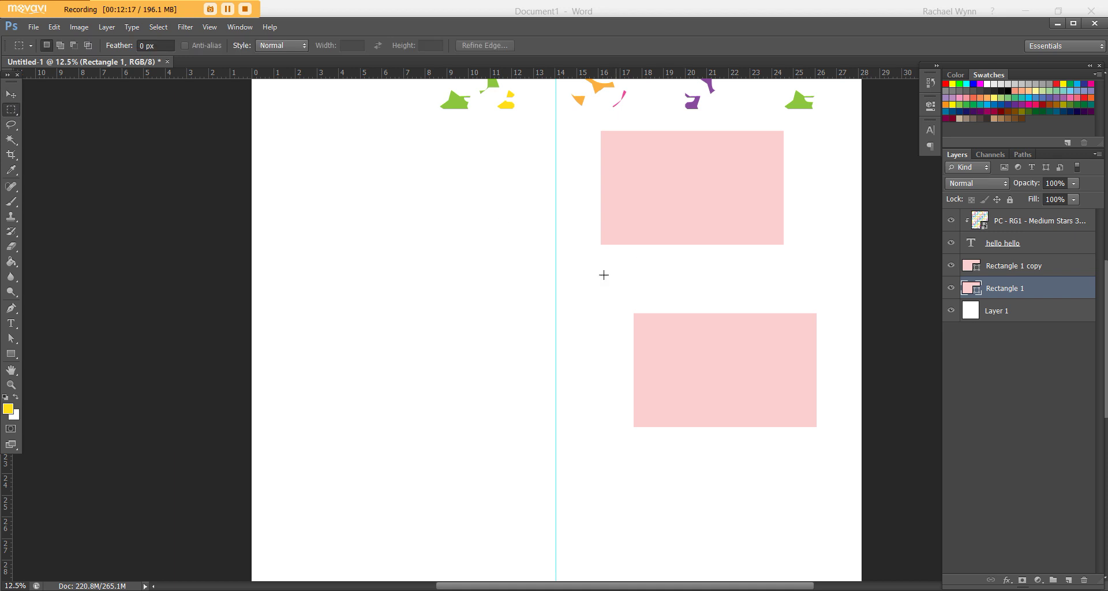
pyautogui.moveTo(557, 259); pyautogui.dragTo(873, 388)
pyautogui.click(11, 94)
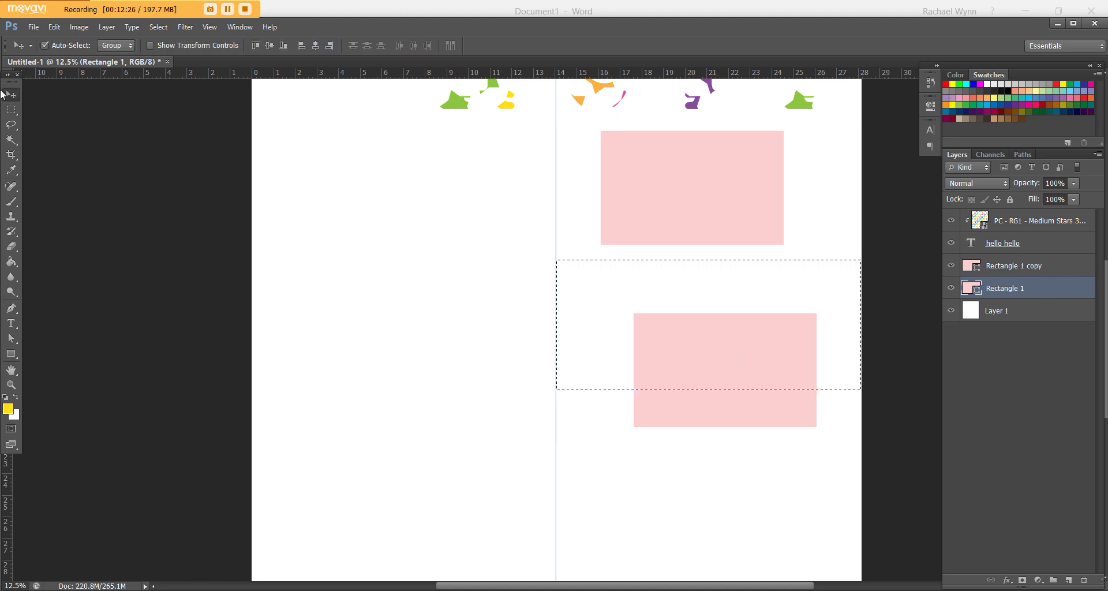
pyautogui.click(312, 48)
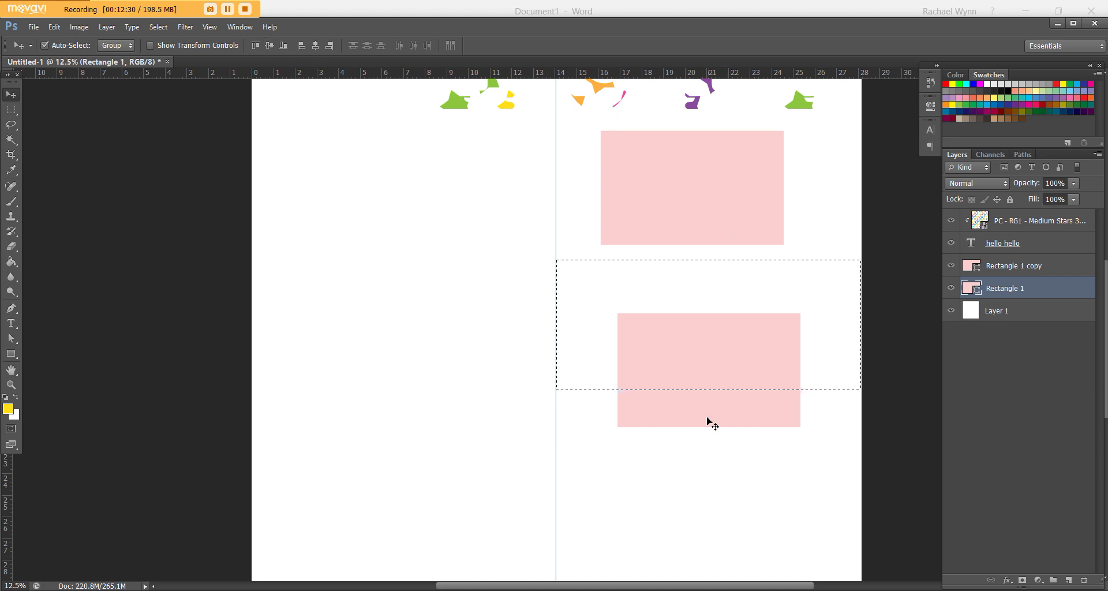
pyautogui.hotkey('ctrl', 'd')
pyautogui.hotkey('ctrl', '-')
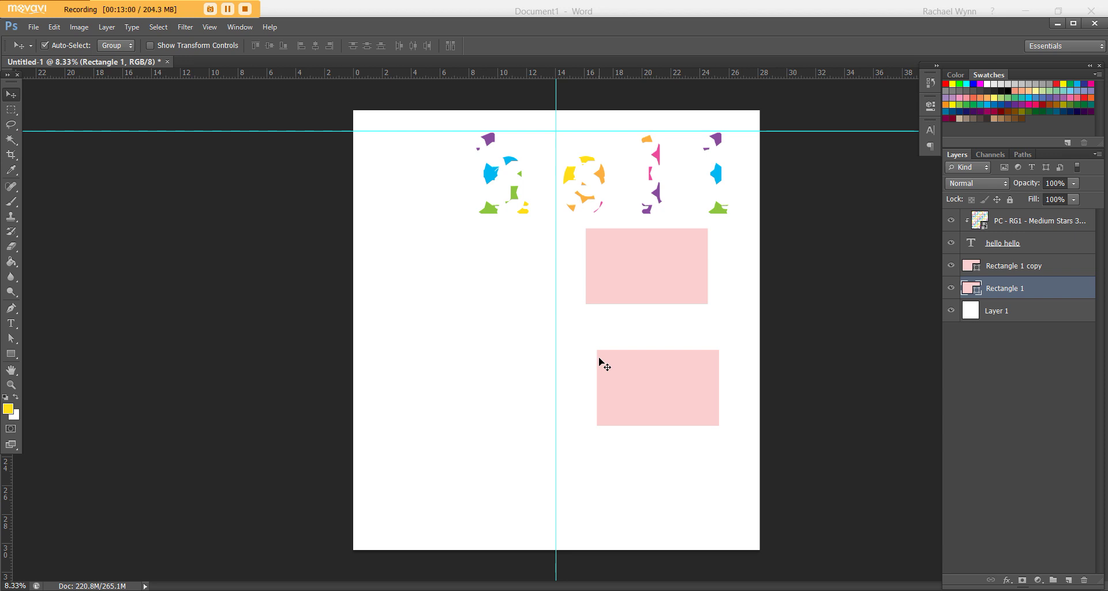
pyautogui.click(17, 218)
pyautogui.click(17, 235)
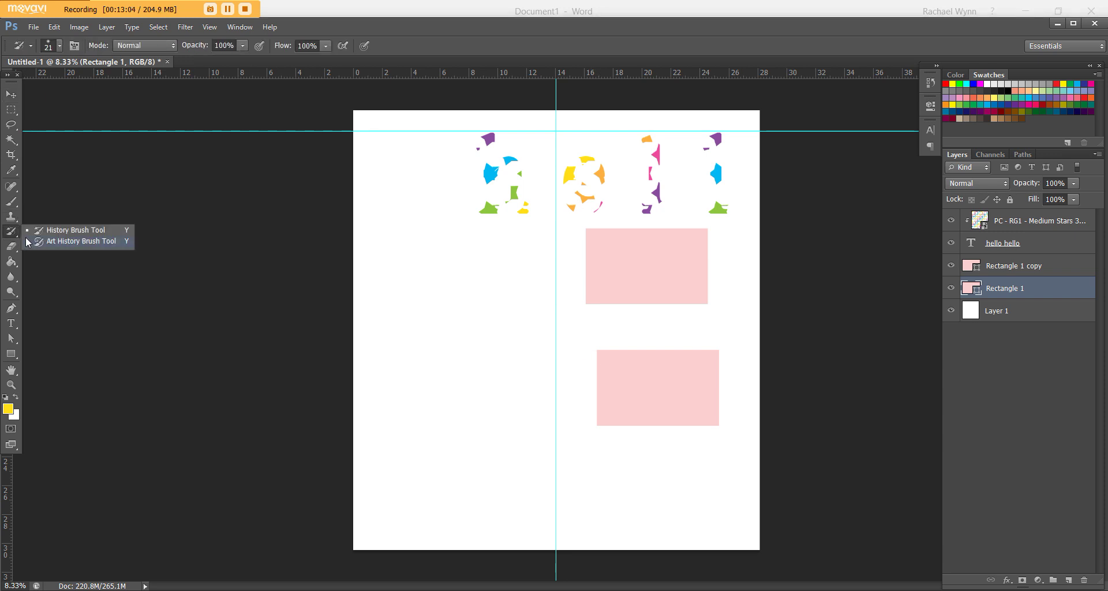
pyautogui.click(12, 250)
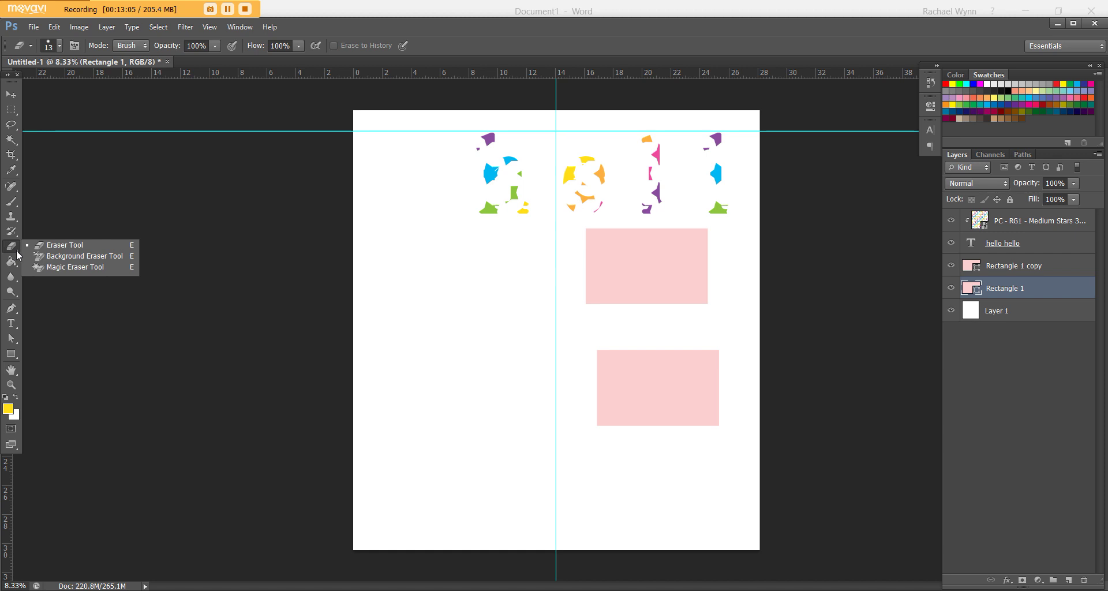
pyautogui.click(18, 278)
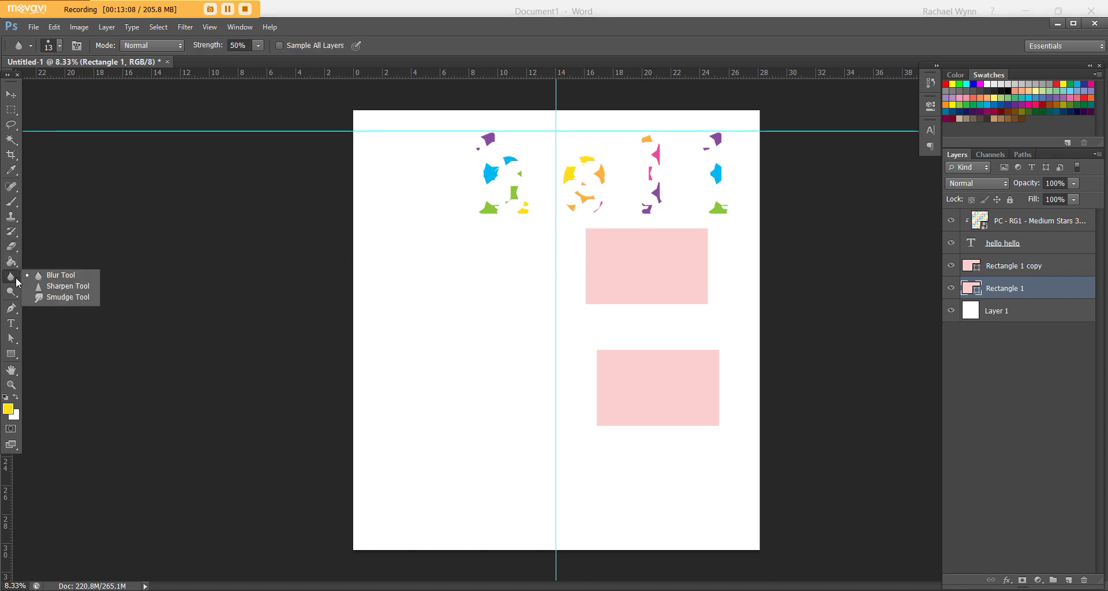
pyautogui.click(11, 94)
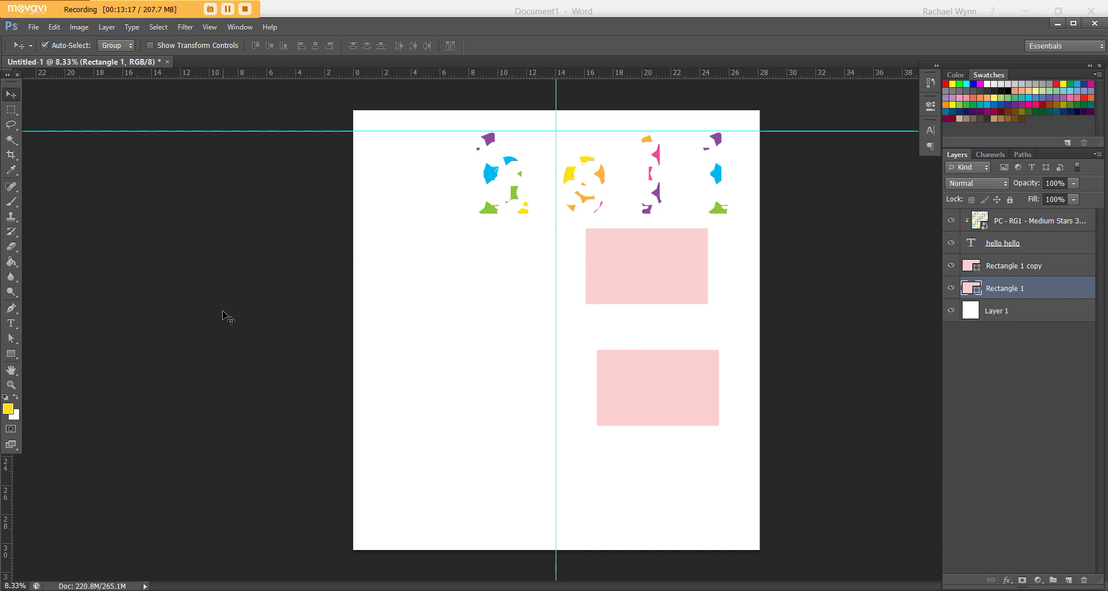
pyautogui.click(240, 27)
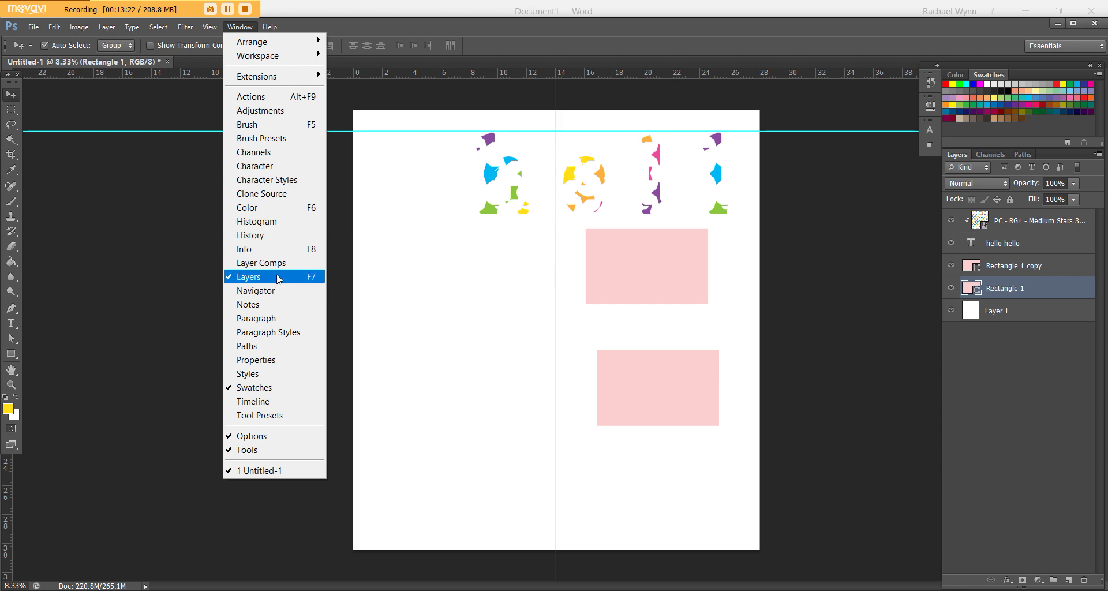
pyautogui.click(497, 64)
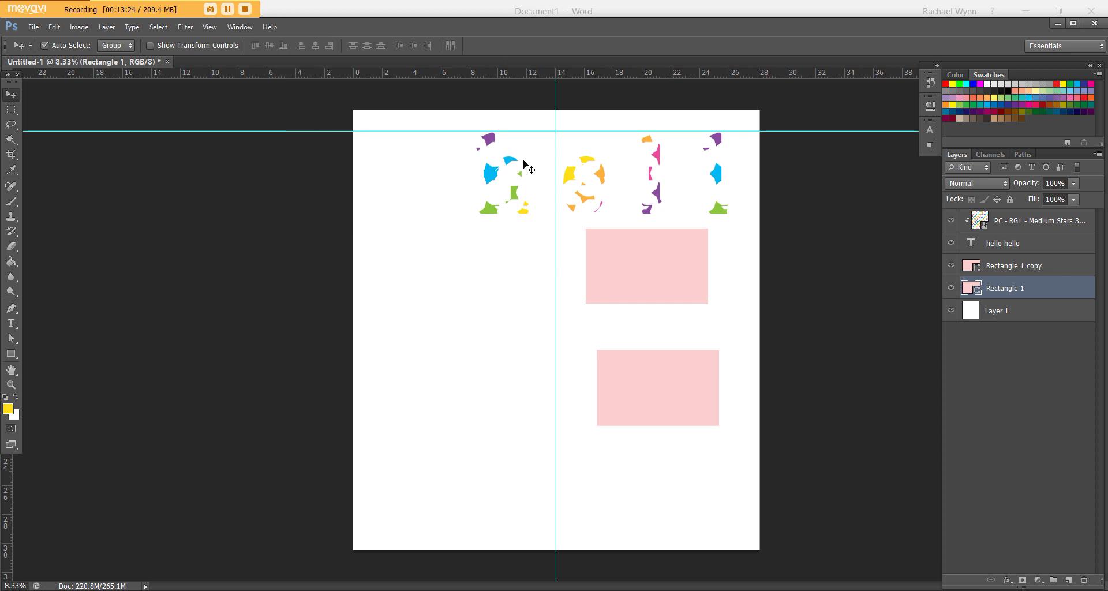